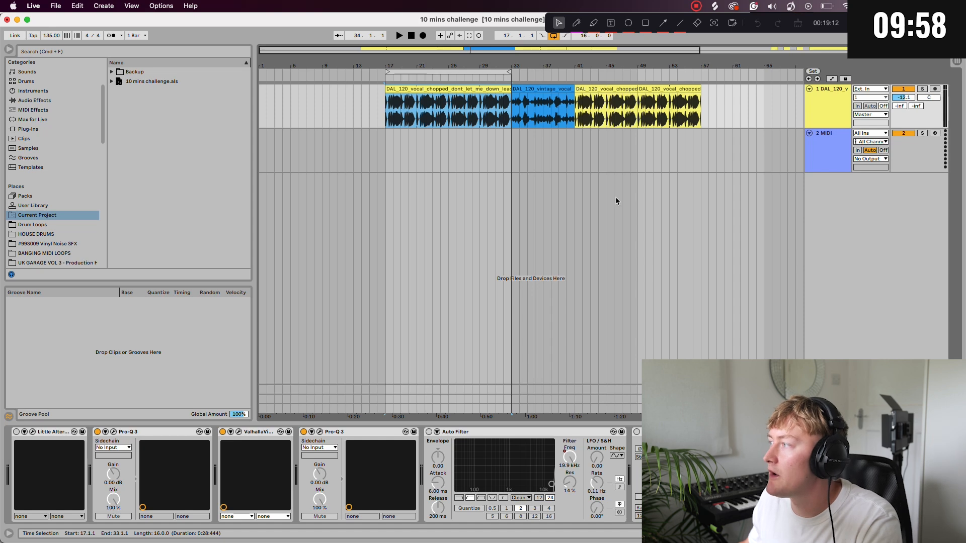
# Find Serum in the plug-in browser and load its VST3 version onto the empty MIDI track
pyautogui.click(295, 170)
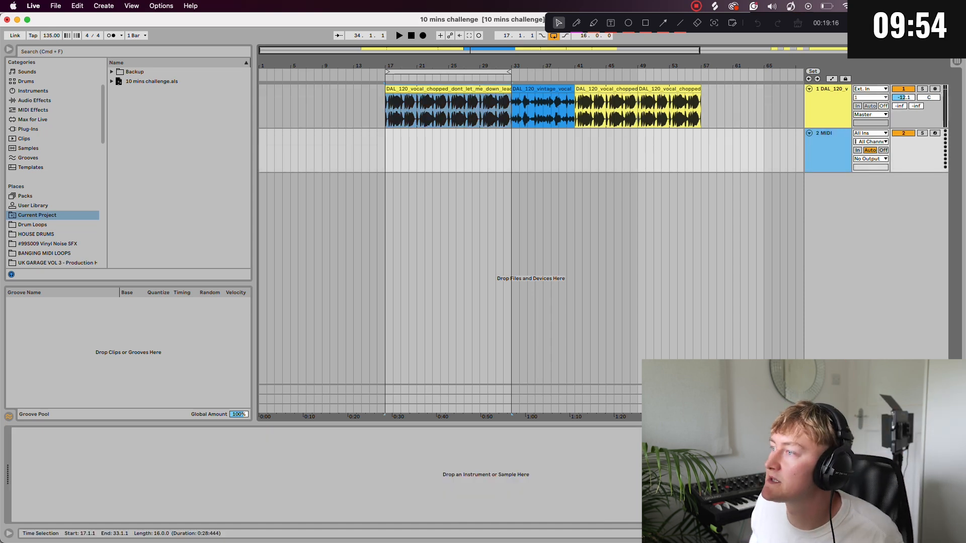
pyautogui.click(512, 156)
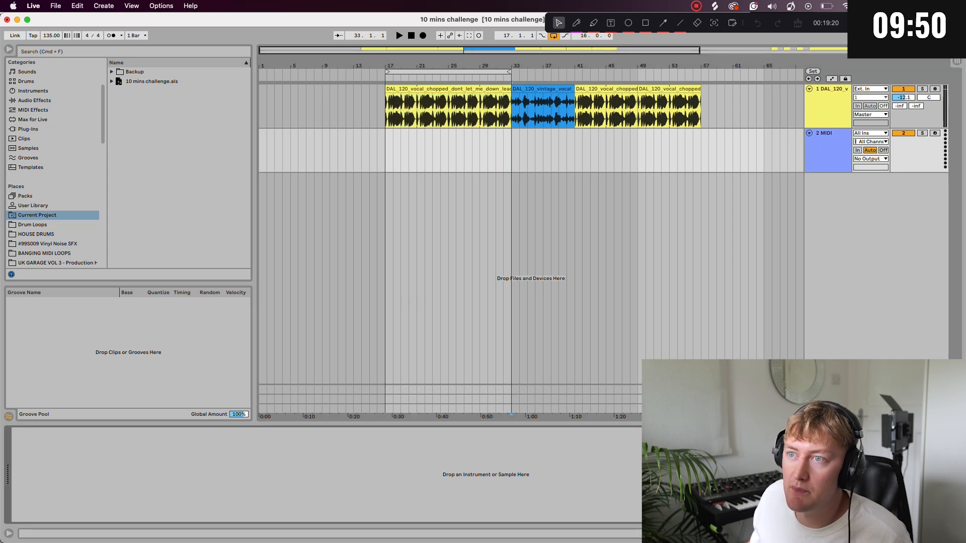
pyautogui.press('super+f')
pyautogui.write('serum')
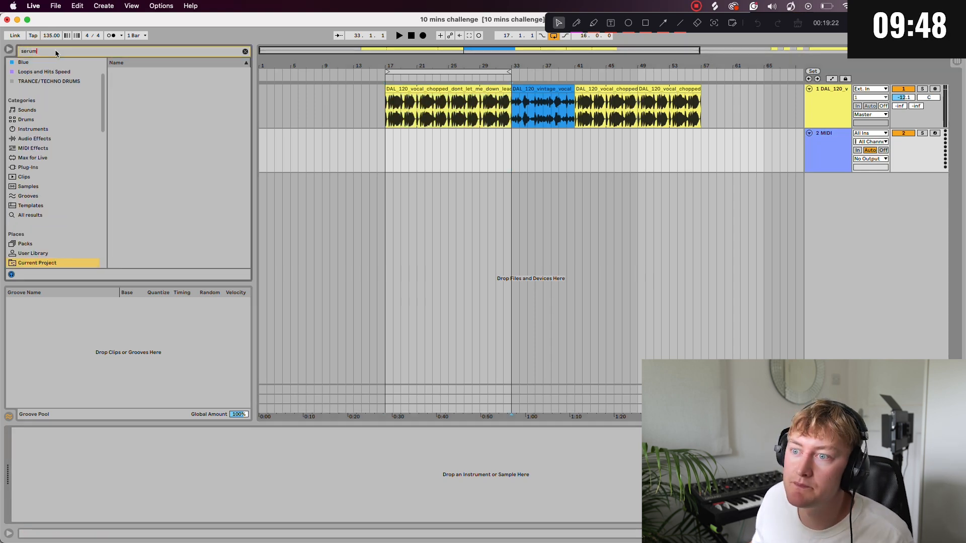
pyautogui.press('Down')
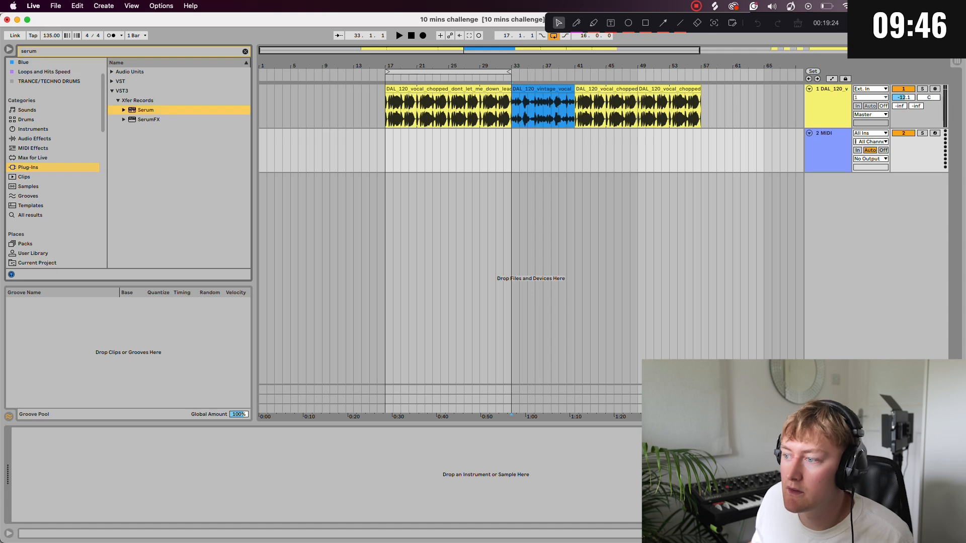
pyautogui.press('Return')
# Load the user preset Bass- Duality from UK Garage Volume 4 (Overmono, Bicep) in Serum and close the plug-in window
pyautogui.click(302, 72)
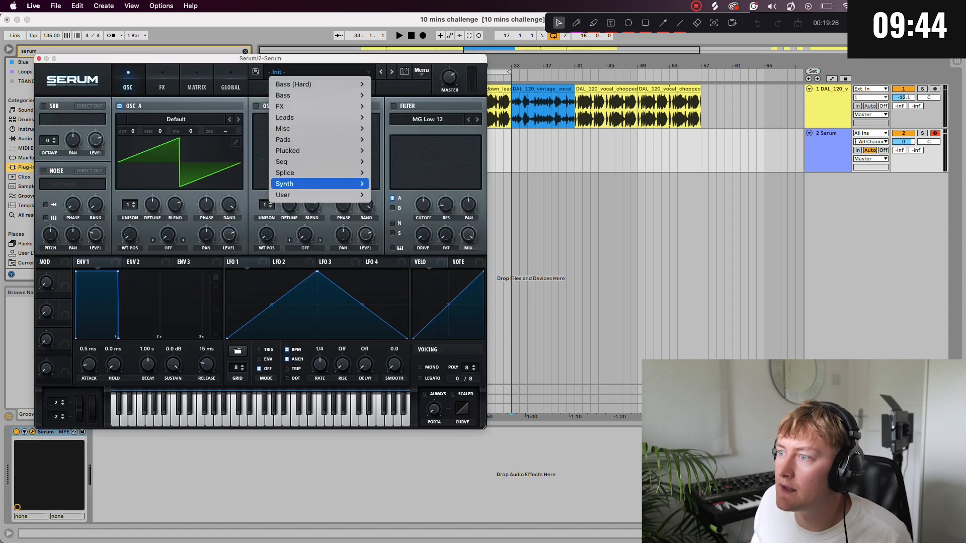
pyautogui.moveTo(319, 195)
pyautogui.scroll(-5, 478, 215)
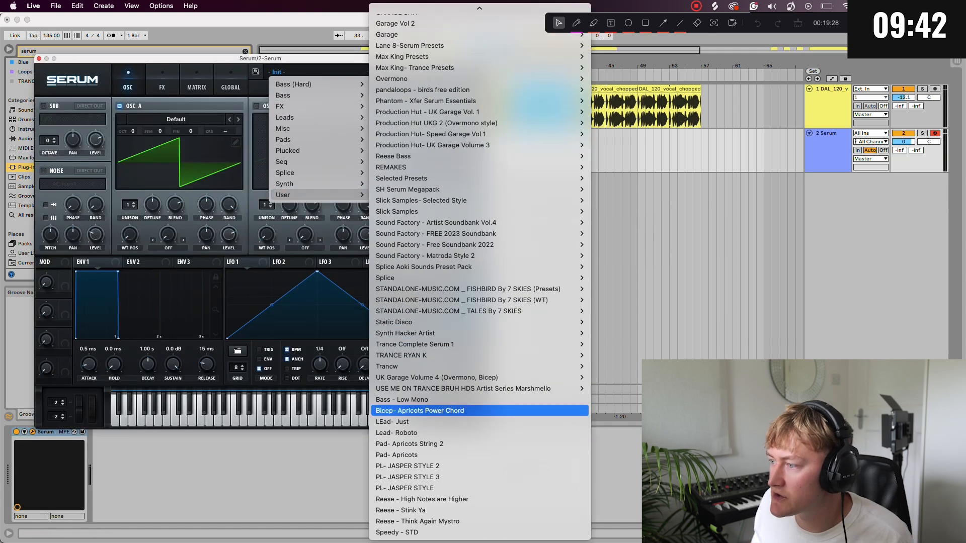
pyautogui.moveTo(453, 377)
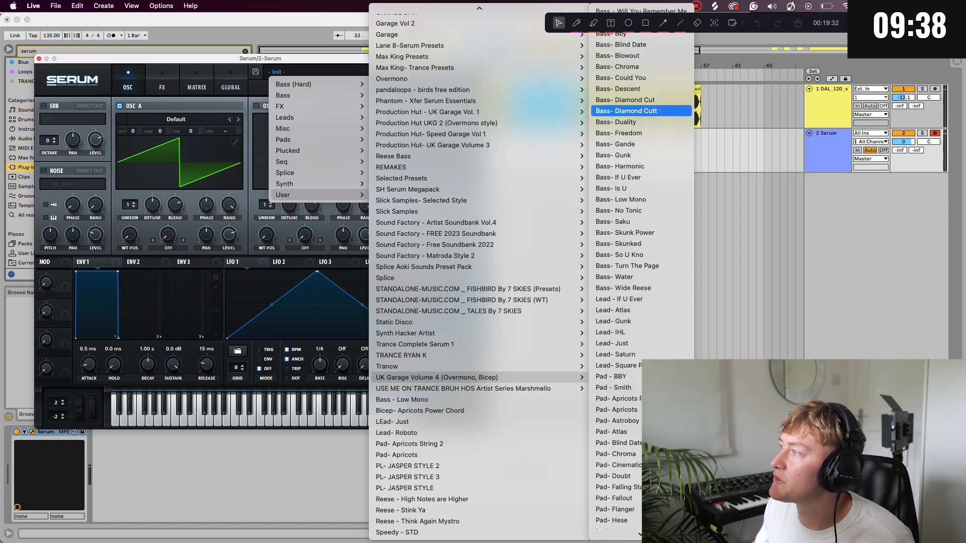
pyautogui.click(635, 122)
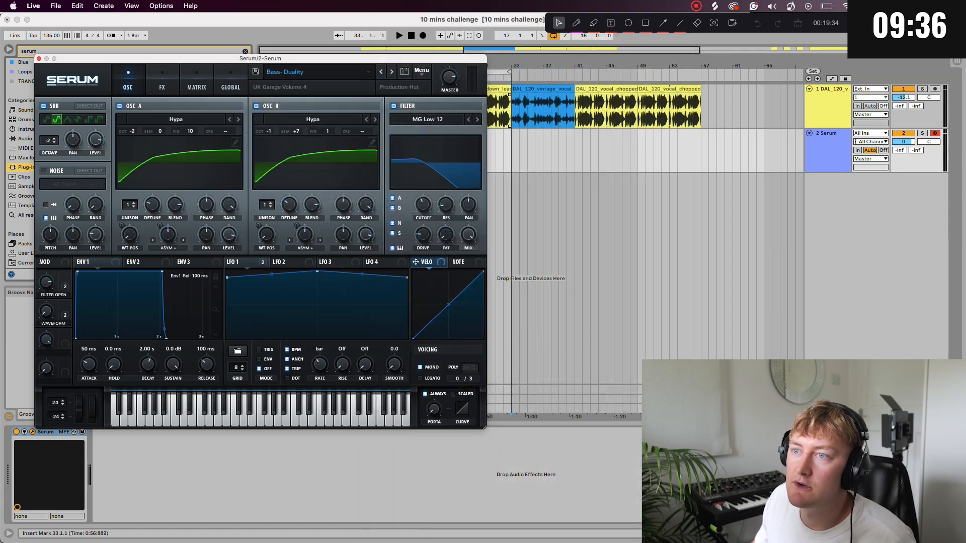
pyautogui.click(39, 58)
# Insert an empty 16-bar MIDI clip on the Serum track from bar 17 to bar 33
pyautogui.moveTo(386, 151); pyautogui.dragTo(510, 151)
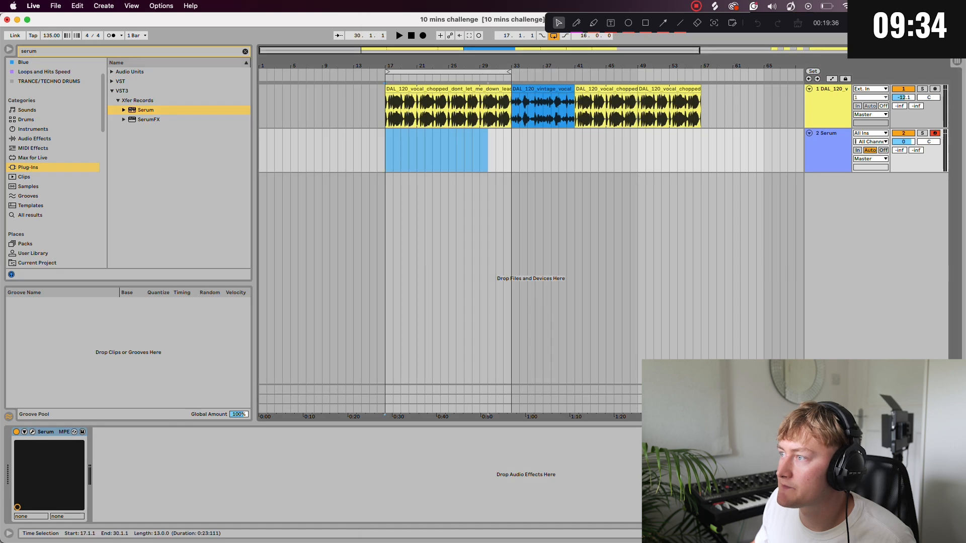
pyautogui.rightClick(510, 149)
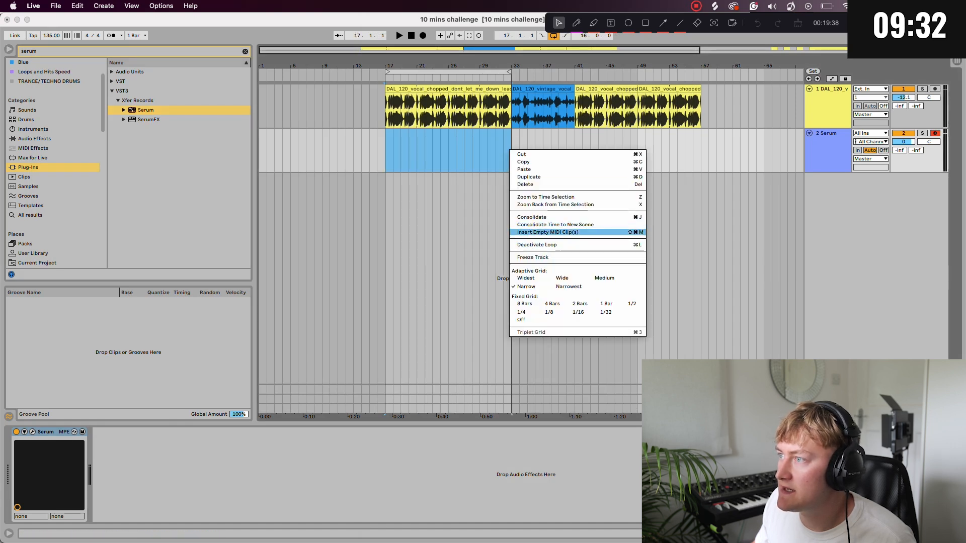
pyautogui.click(552, 232)
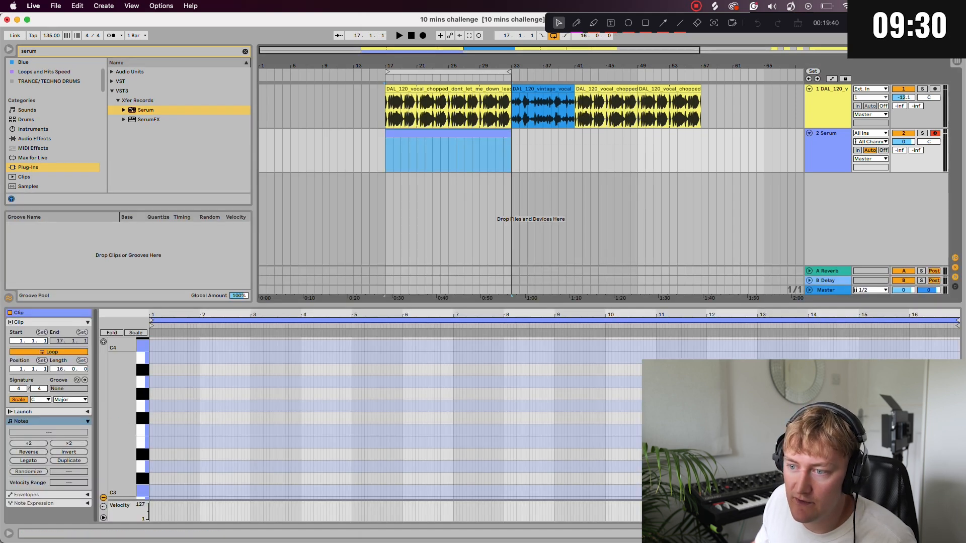
# Set the MIDI clip's scale to A#/Bb Minor
pyautogui.click(41, 399)
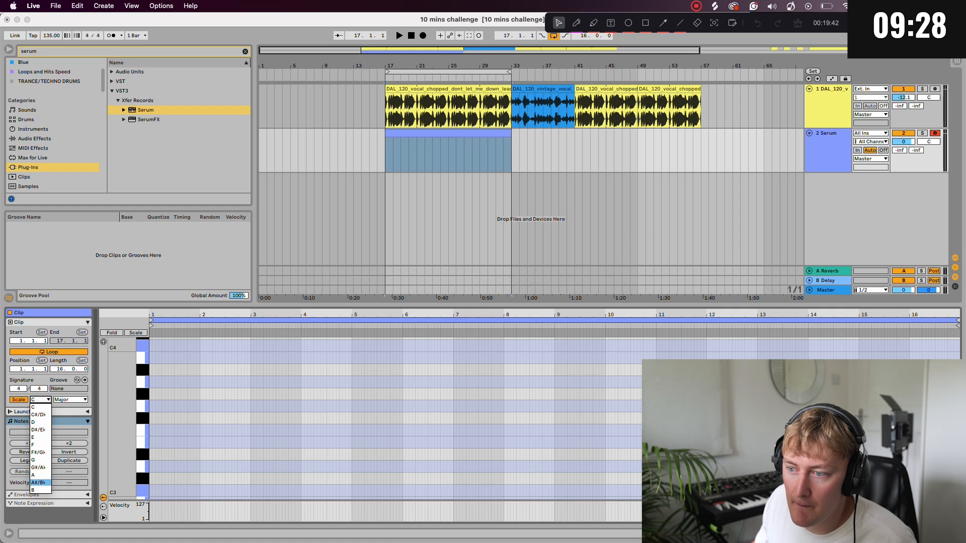
pyautogui.click(38, 482)
pyautogui.click(70, 399)
pyautogui.click(70, 142)
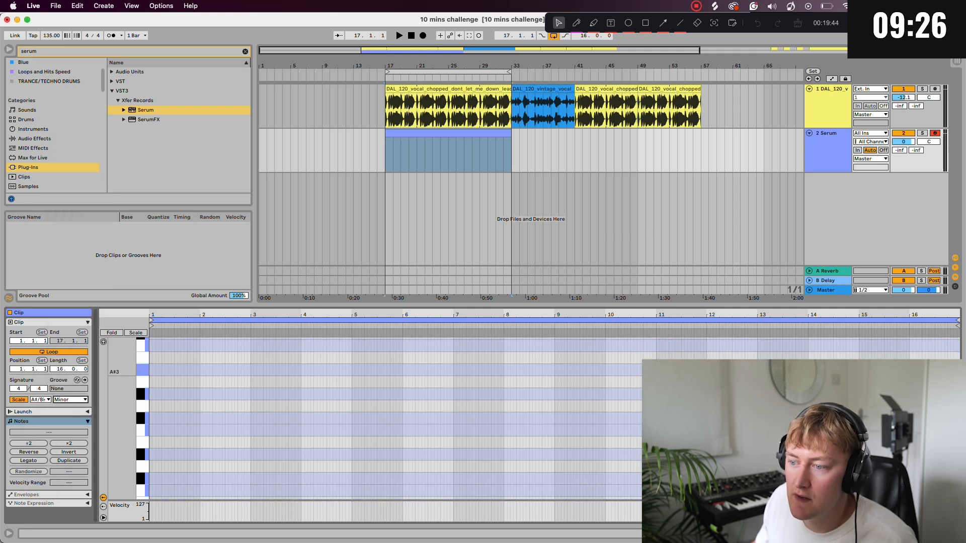
# Draw an A#2 note about one and a half bars long at the start of the clip and play it back
pyautogui.scroll(-3, 392, 417)
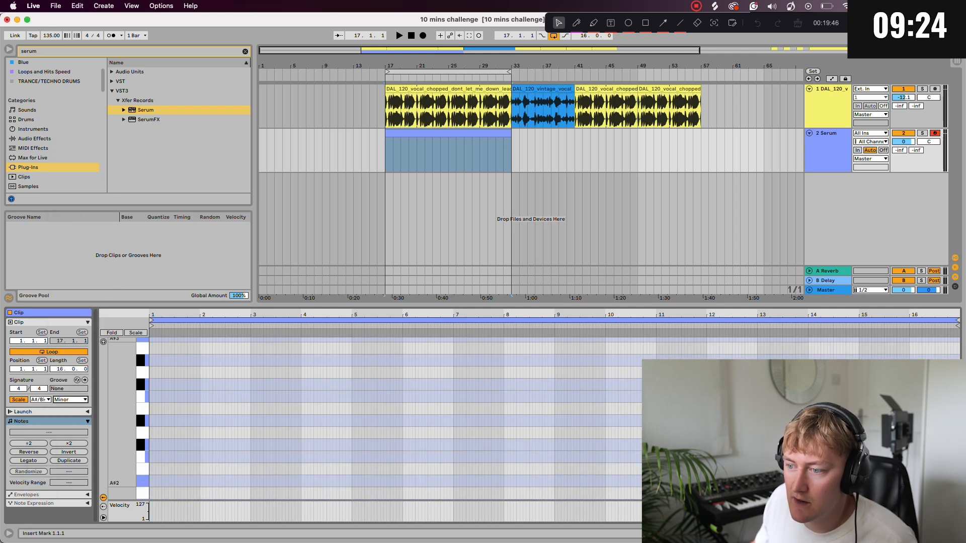
pyautogui.moveTo(151, 482); pyautogui.dragTo(227, 481)
pyautogui.press('space')
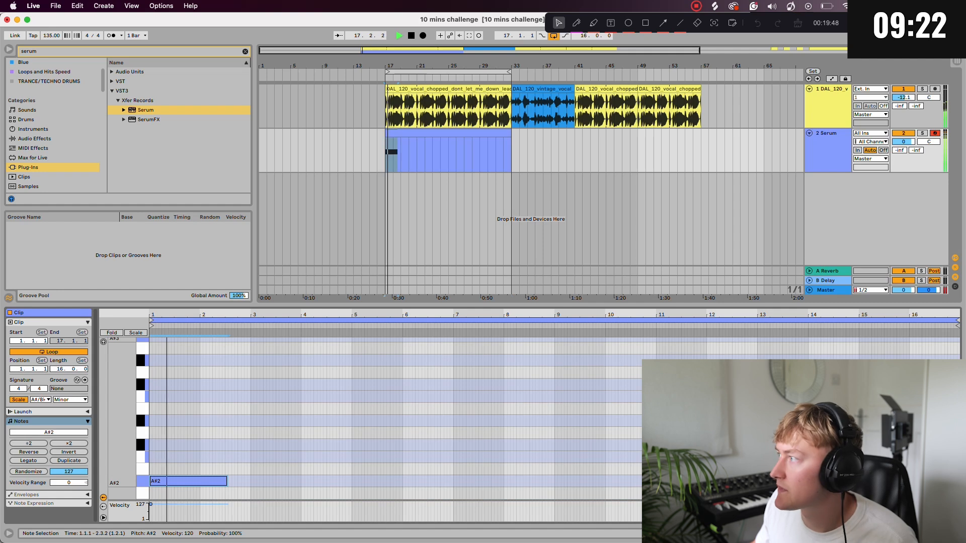
pyautogui.press('space')
# Lower the Serum track's volume to -13.8 dB and play the bass note against the vocal
pyautogui.moveTo(904, 141)
pyautogui.mouseDown()
pyautogui.moveTo(904, 159)
pyautogui.moveTo(903, 142)
pyautogui.mouseUp()
pyautogui.press('space')
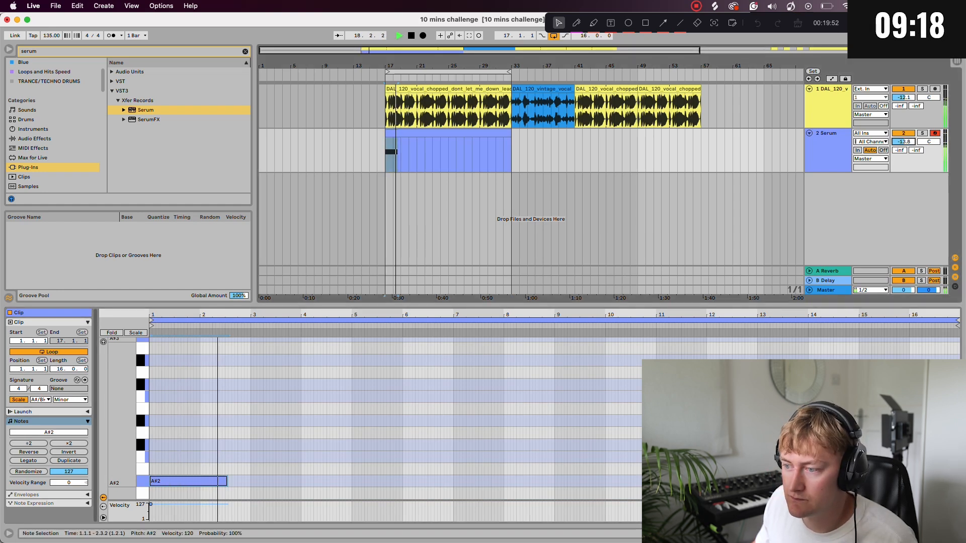
pyautogui.press('space')
pyautogui.press('space')
# Shorten the A#2 note to one bar and add one-bar G#2 and F#2 notes in bars 2 and 3
pyautogui.moveTo(227, 481)
pyautogui.mouseDown()
pyautogui.moveTo(196, 481)
pyautogui.moveTo(236, 470)
pyautogui.mouseUp()
pyautogui.press('space')
pyautogui.press('space')
pyautogui.scroll(-4, 235, 470)
pyautogui.press('space')
pyautogui.moveTo(235, 417); pyautogui.dragTo(279, 477)
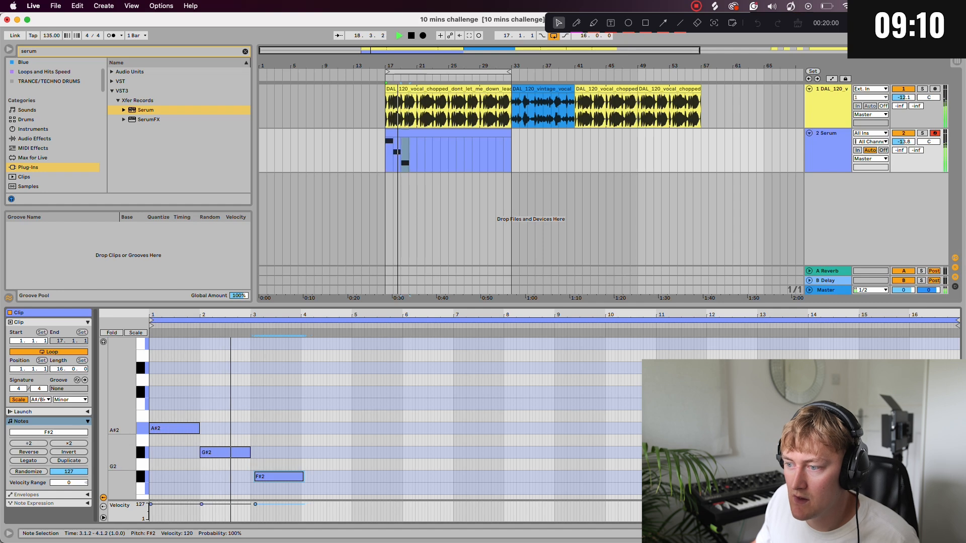
# Swap the order of the last two notes so F#2 sits in bar 2 and G#2 in bar 3
pyautogui.press('space')
pyautogui.press('space')
pyautogui.moveTo(225, 453)
pyautogui.mouseDown()
pyautogui.moveTo(225, 477)
pyautogui.moveTo(259, 476)
pyautogui.moveTo(248, 460)
pyautogui.moveTo(258, 453)
pyautogui.mouseUp()
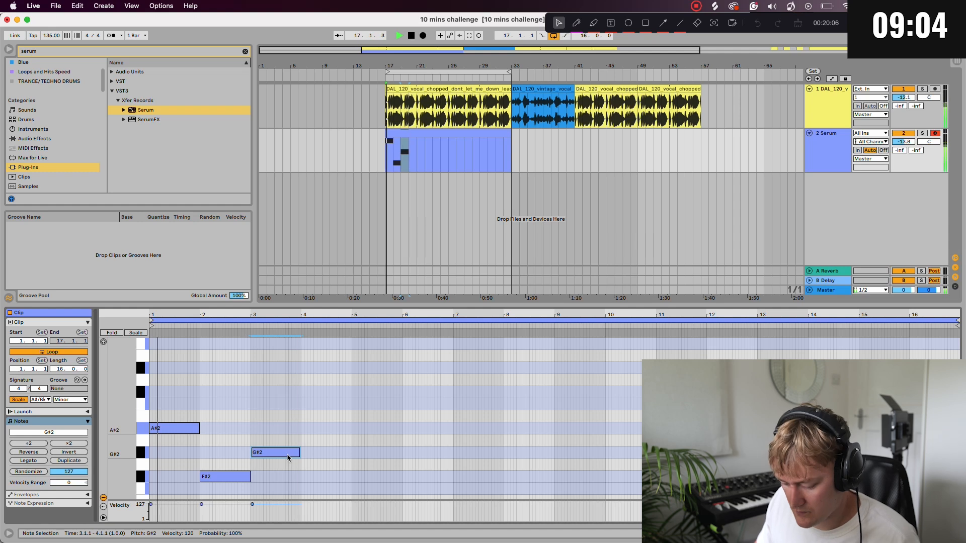
# Duplicate the G#2 note into bar 4 and raise the copy to C#3
pyautogui.press('super+d')
pyautogui.press('Up')
pyautogui.press('Up')
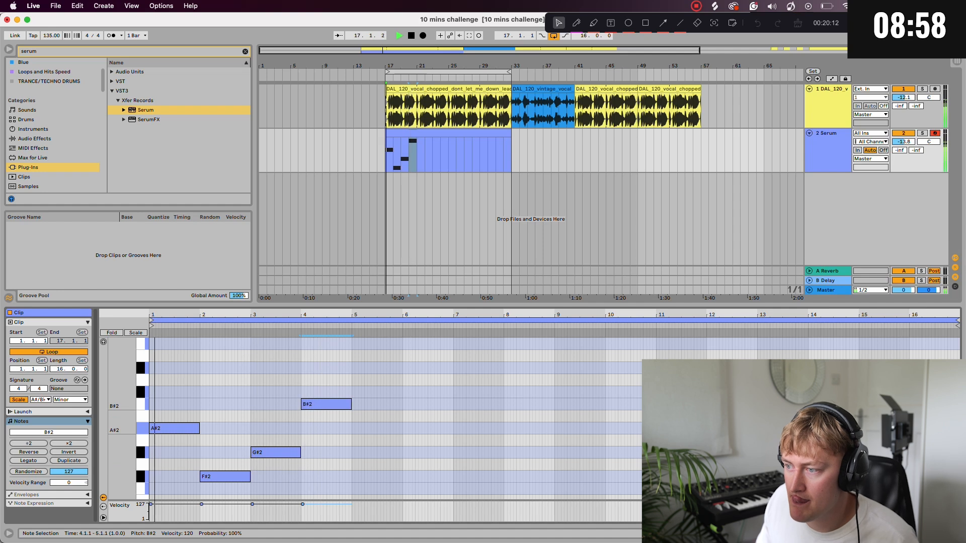
pyautogui.press('Up')
pyautogui.press('space')
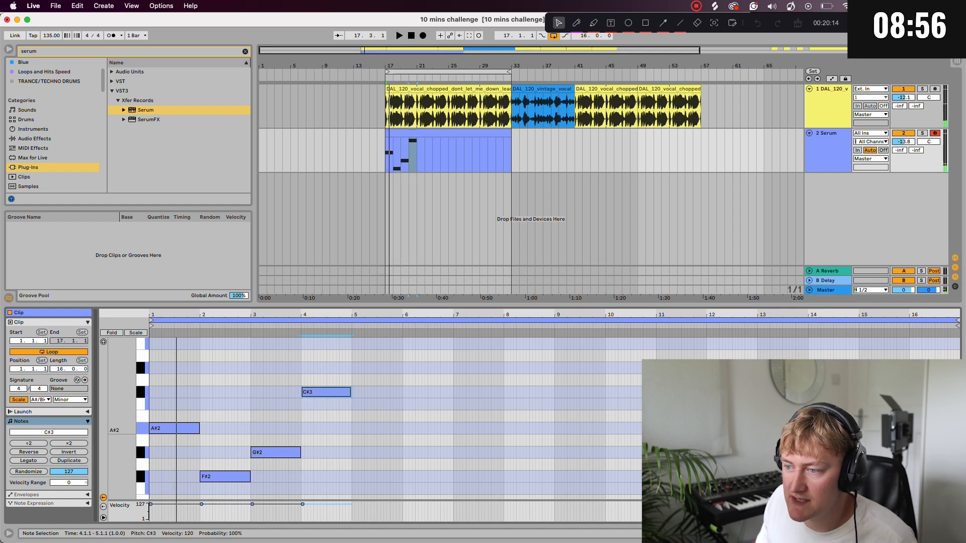
# Extend the A#2 note to the end of bar 2 and delete the F#2 note below it
pyautogui.moveTo(200, 428); pyautogui.dragTo(250, 428)
pyautogui.click(226, 477)
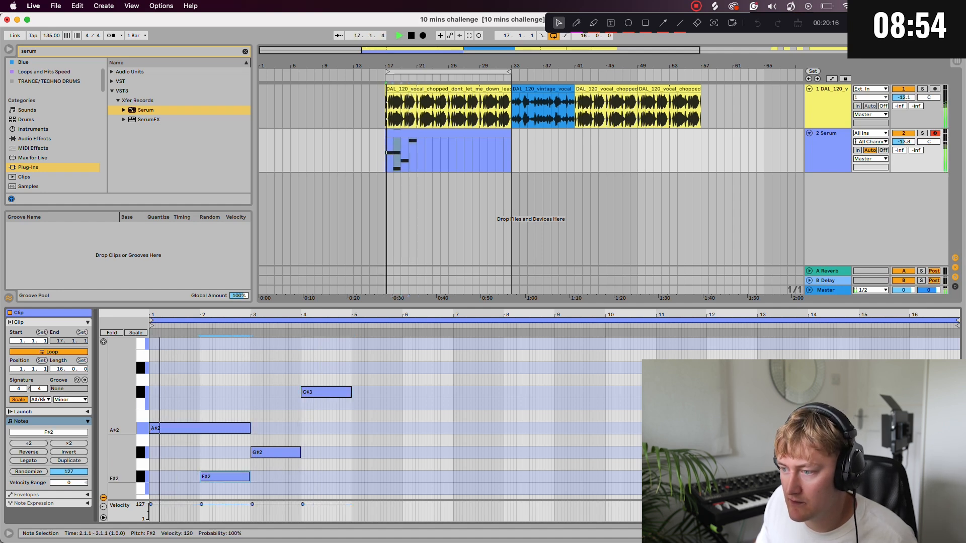
pyautogui.press('Delete')
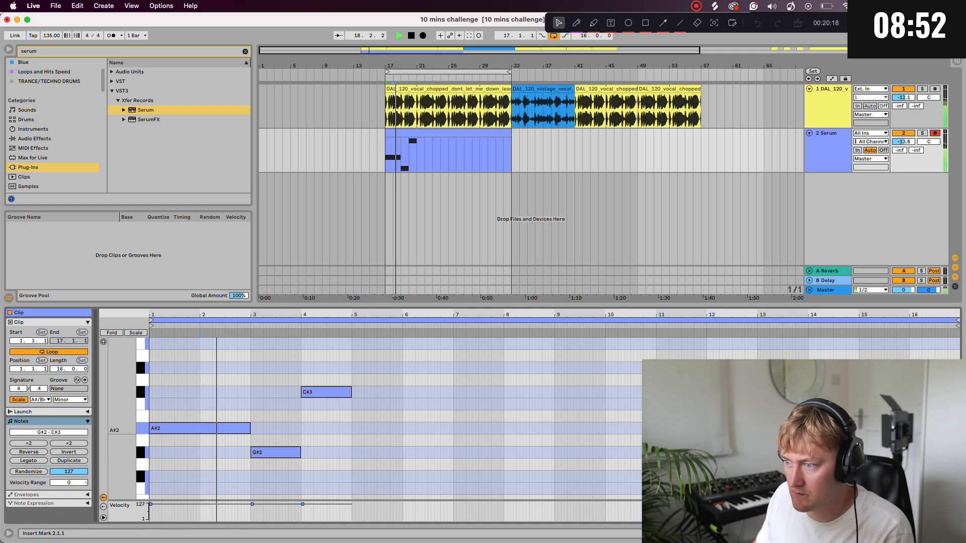
# Move the C#3 note to bar 3 and the G#2 note to bar 4 at F#2, and play the bassline
pyautogui.click(314, 393)
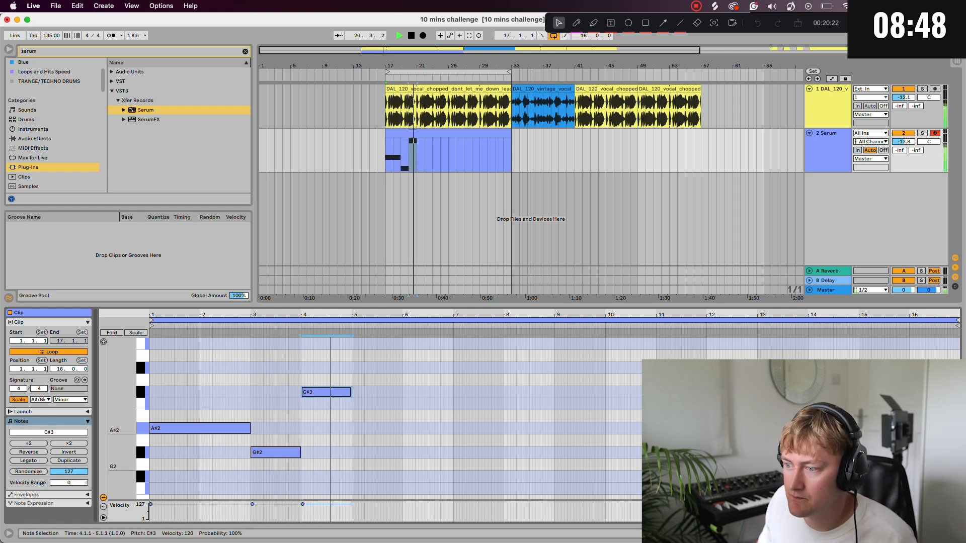
pyautogui.press('space')
pyautogui.moveTo(276, 452); pyautogui.dragTo(326, 476)
pyautogui.press('space')
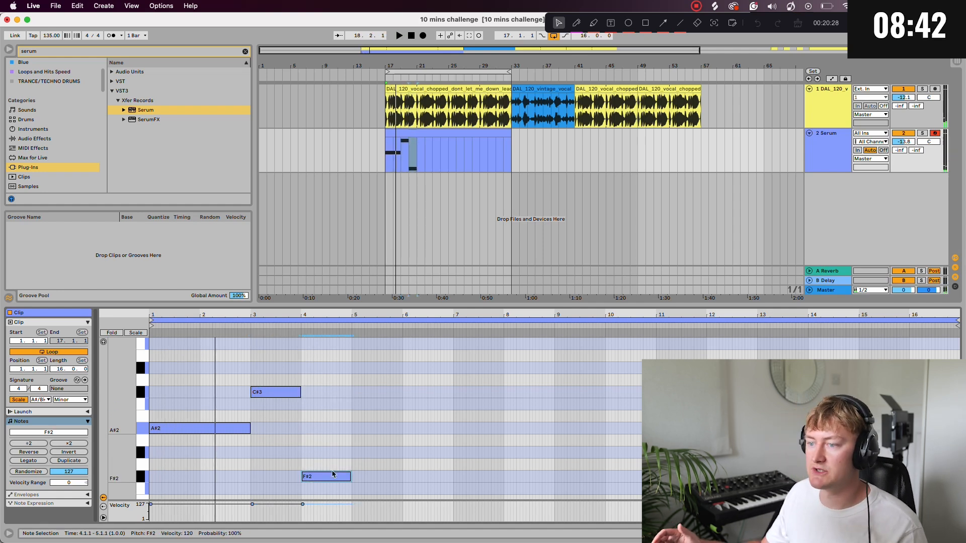
pyautogui.press('space')
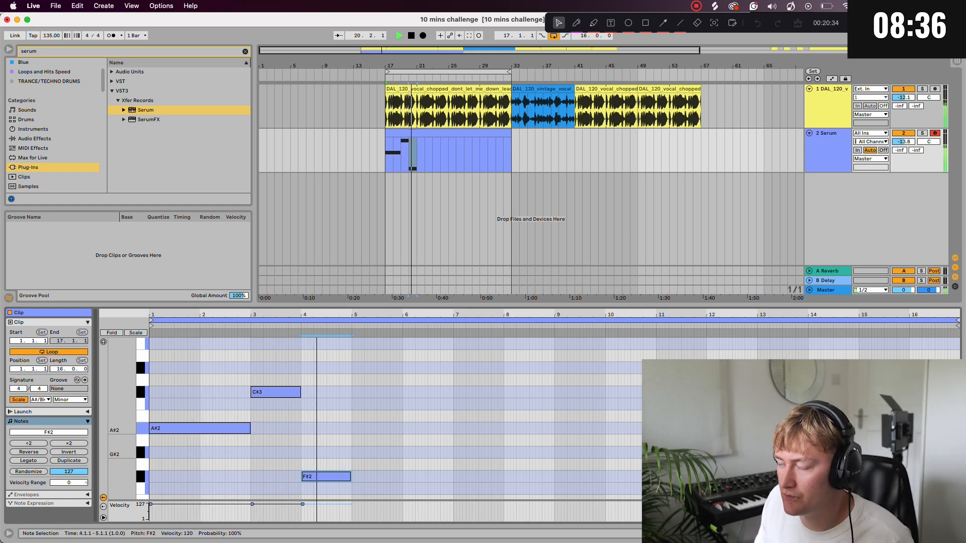
# Duplicate all notes of the four-bar bassline so the pattern repeats in bars 5 to 8
pyautogui.press('space')
pyautogui.moveTo(199, 370); pyautogui.dragTo(347, 492)
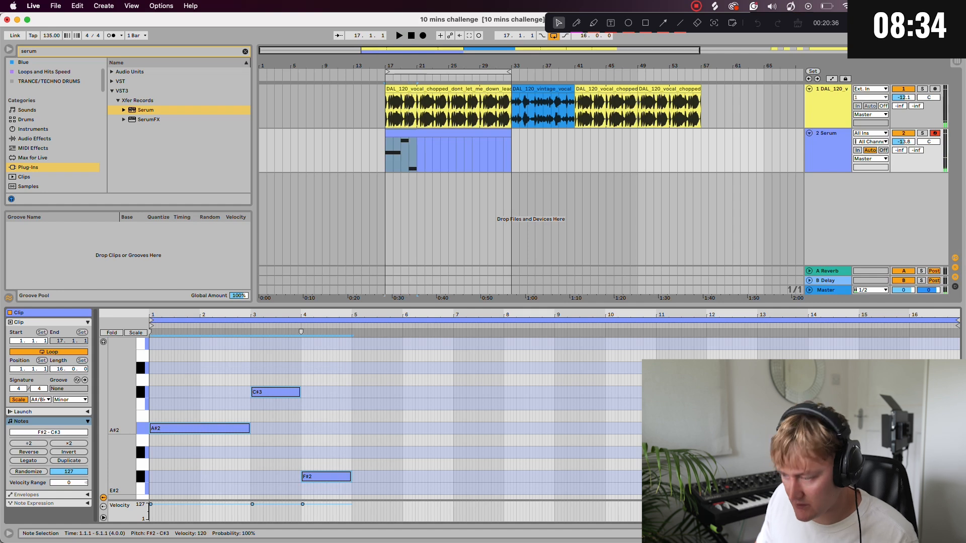
pyautogui.press('super+d')
# Shorten the bass clip to end at bar 25 and duplicate it to fill the space up to bar 33
pyautogui.moveTo(511, 133); pyautogui.dragTo(448, 133)
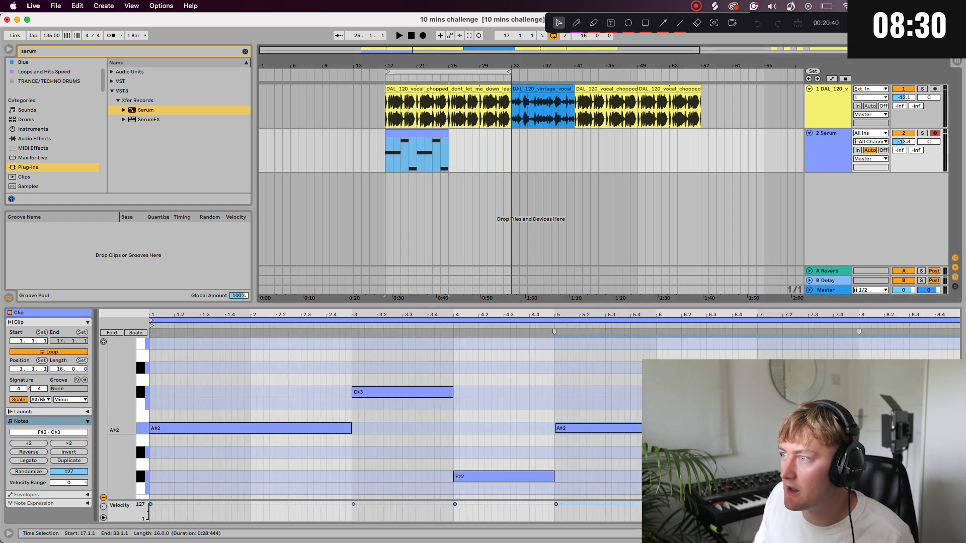
pyautogui.press('super+d')
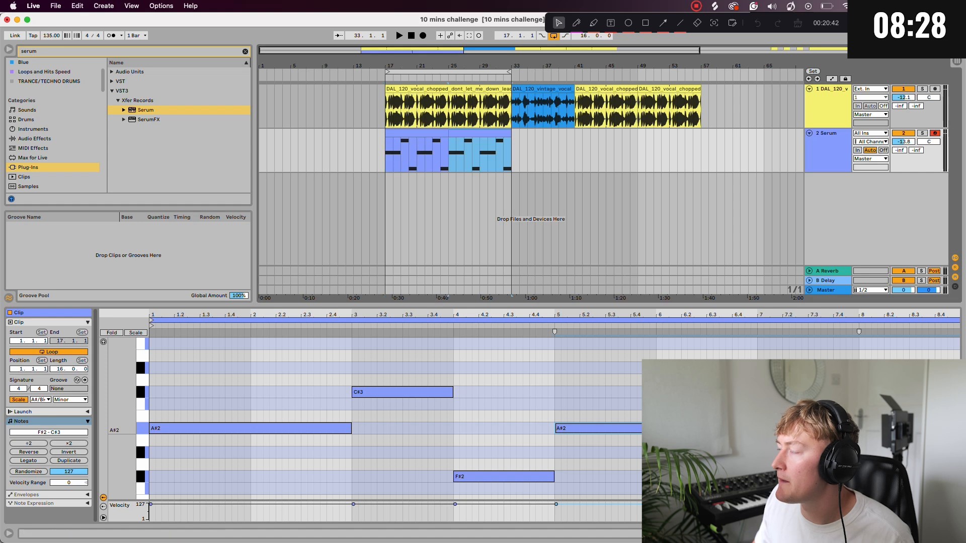
# Insert a new audio track below the Serum track
pyautogui.rightClick(824, 153)
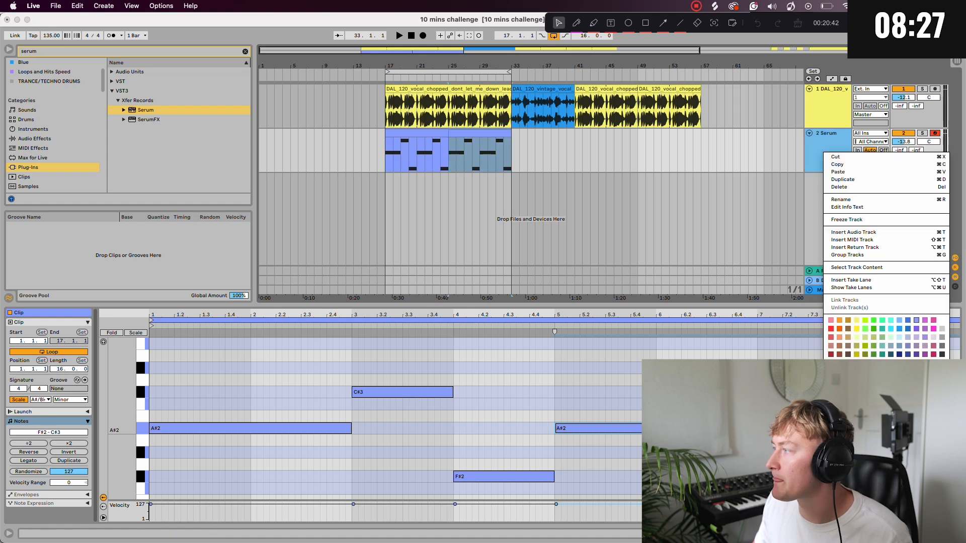
pyautogui.click(864, 233)
# Clear the browser search and expand the DRUM LOOPS folder in the UK GARAGE VOL 3 sample pack
pyautogui.click(245, 51)
pyautogui.scroll(-5, 54, 136)
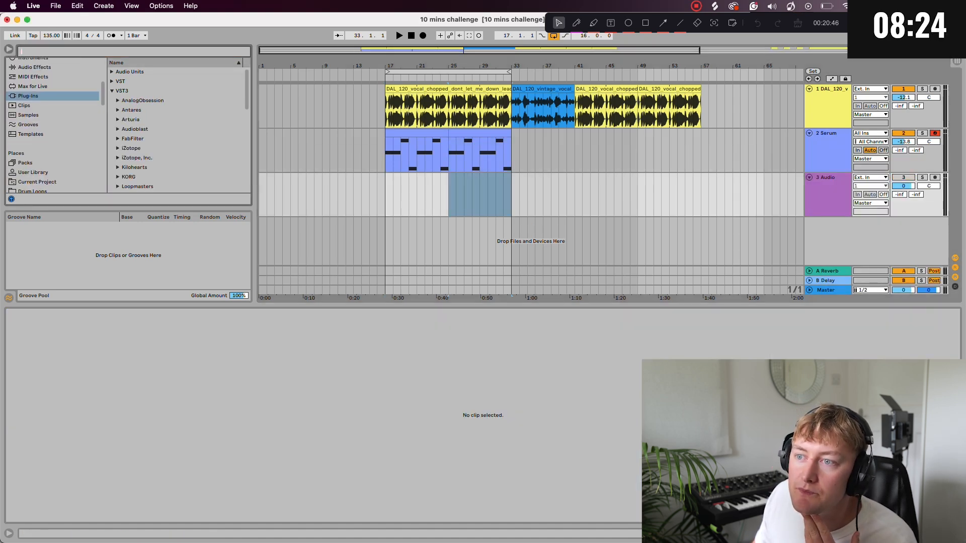
pyautogui.click(44, 176)
pyautogui.click(50, 186)
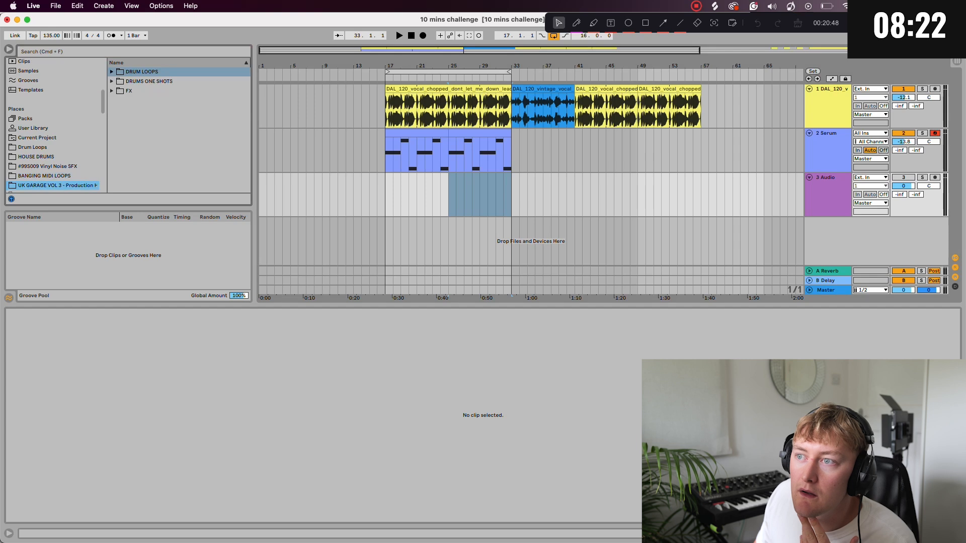
pyautogui.click(145, 81)
pyautogui.click(140, 72)
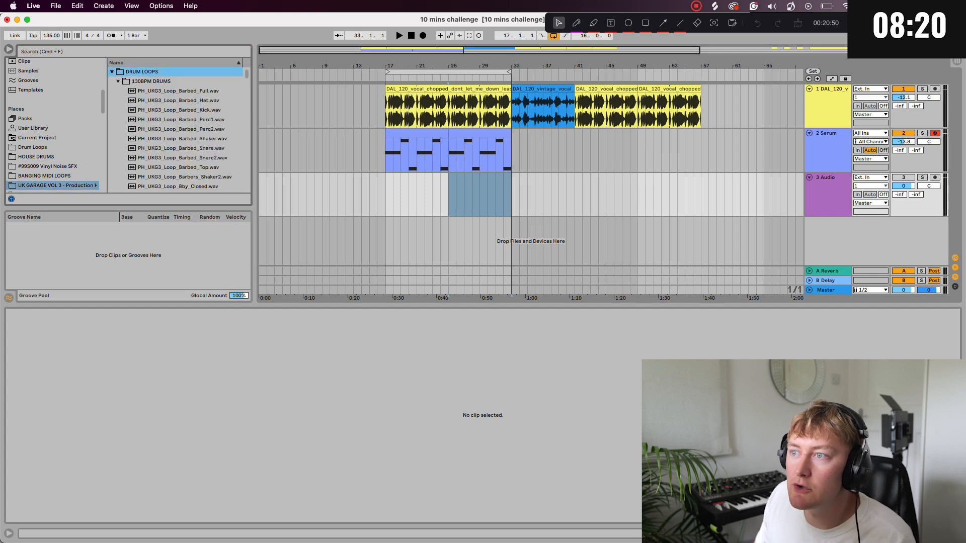
# Search the drum loops for "full" and place the six full loops from Outlast to Timeshop on the new audio track at bar 17
pyautogui.press('super+f')
pyautogui.write('f')
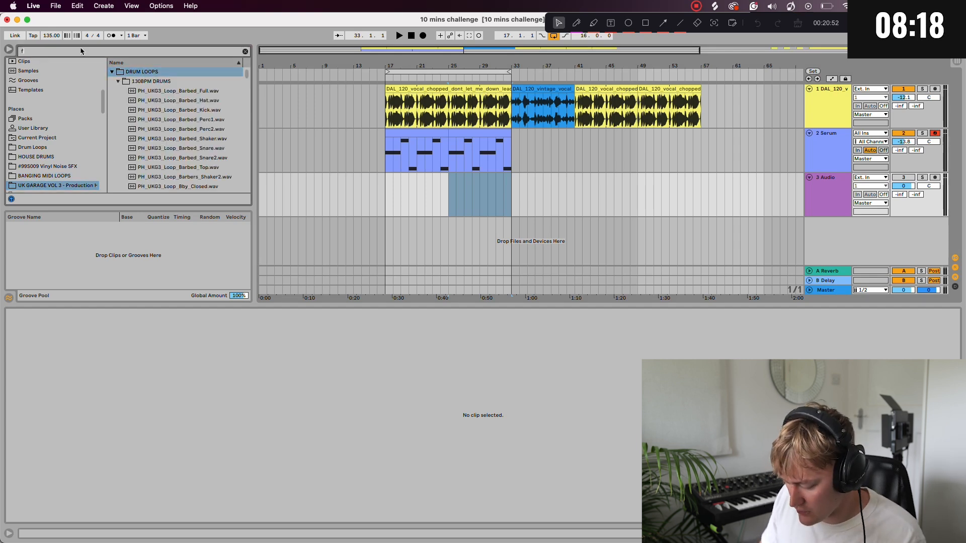
pyautogui.write('ull')
pyautogui.scroll(-5, 176, 131)
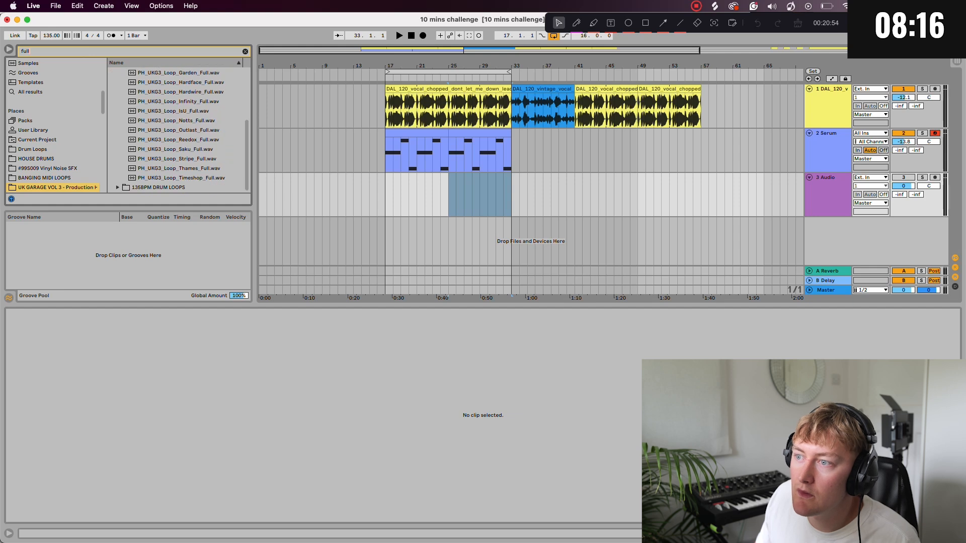
pyautogui.click(179, 169)
pyautogui.click(180, 178)
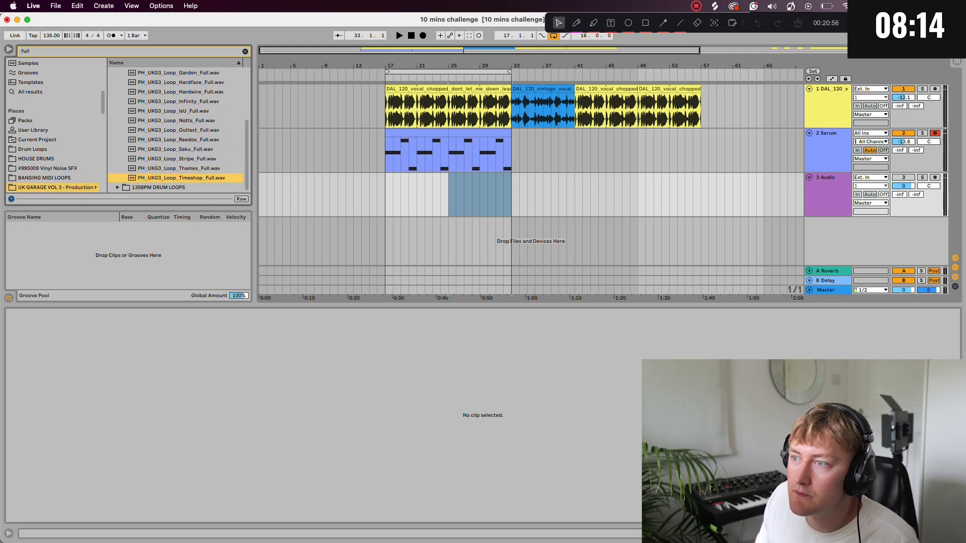
pyautogui.keyDown('shift'); pyautogui.click(178, 130); pyautogui.keyUp('shift')
pyautogui.moveTo(178, 129); pyautogui.dragTo(387, 190)
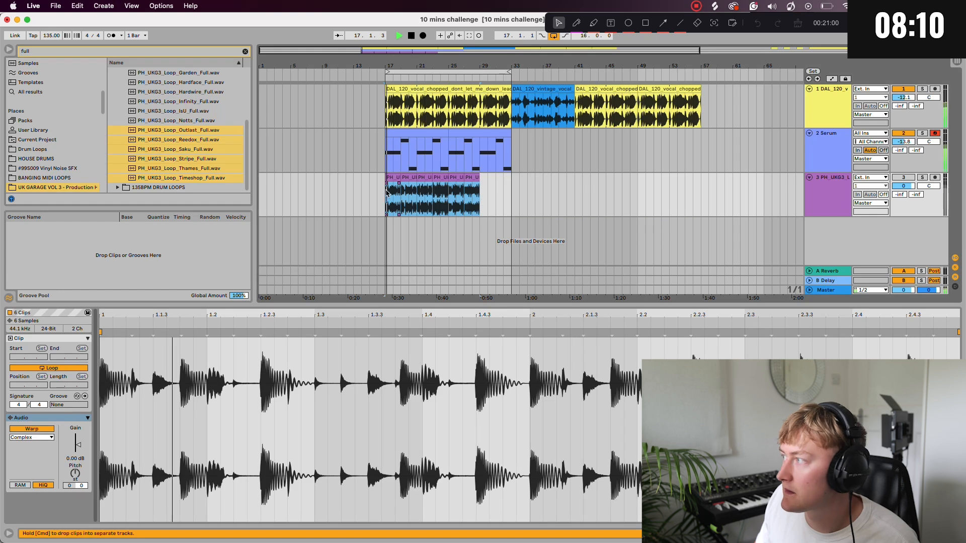
# Lower the drum loop track's volume to -3.9 dB and the Stripe loop clip's gain to -2.04 dB during playback
pyautogui.press('space')
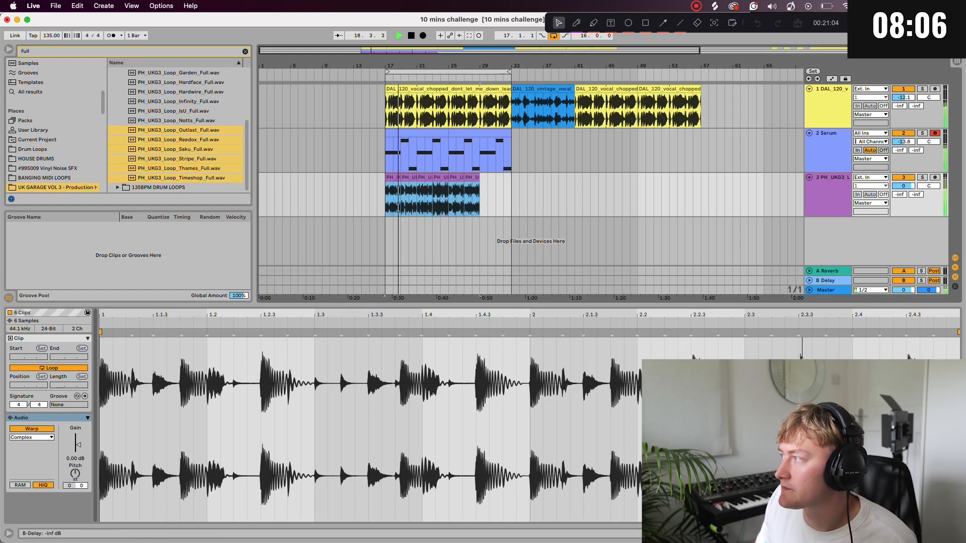
pyautogui.moveTo(911, 190)
pyautogui.mouseDown()
pyautogui.moveTo(911, 199)
pyautogui.moveTo(910, 189)
pyautogui.mouseUp()
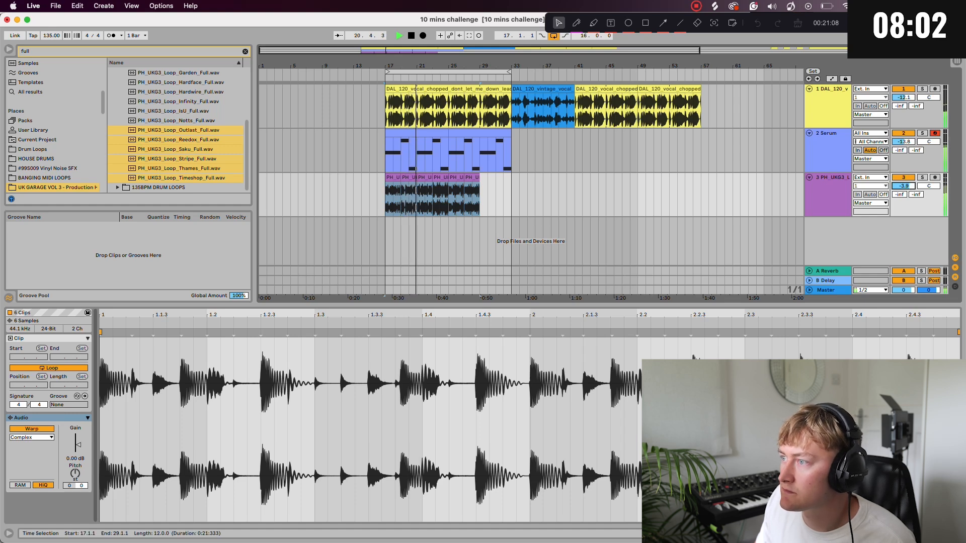
pyautogui.click(439, 177)
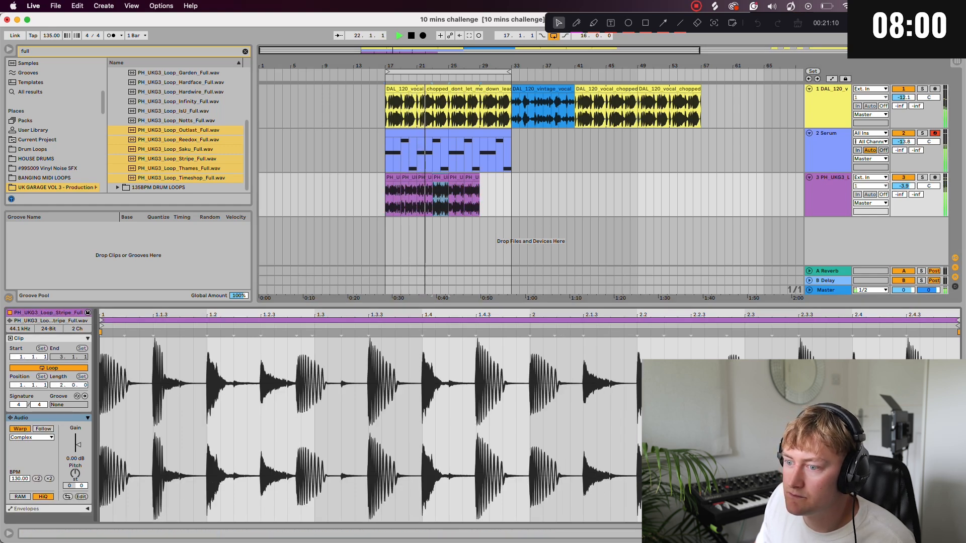
pyautogui.moveTo(78, 445); pyautogui.dragTo(78, 447)
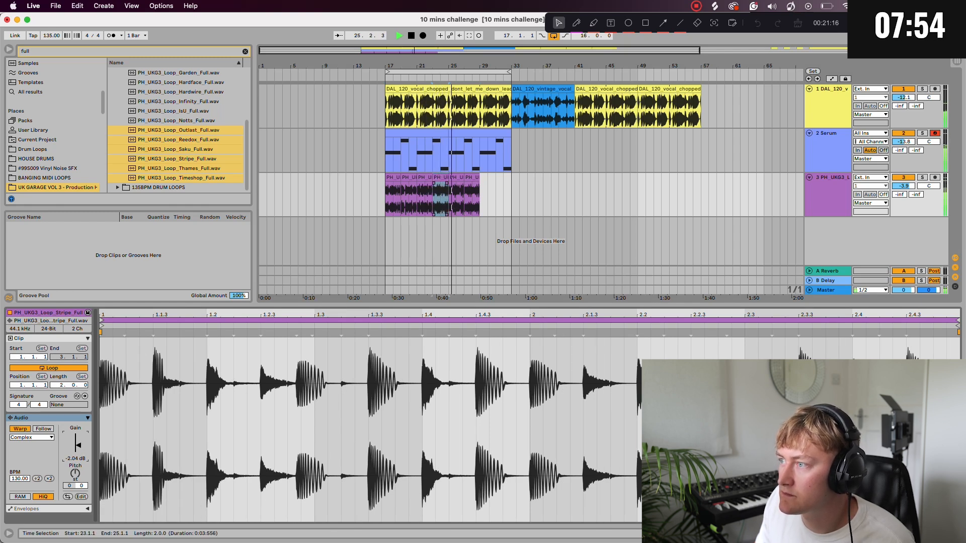
# Extend the Thames full loop to bar 33 and compare its playback with the Stripe loop
pyautogui.moveTo(463, 178); pyautogui.dragTo(511, 178)
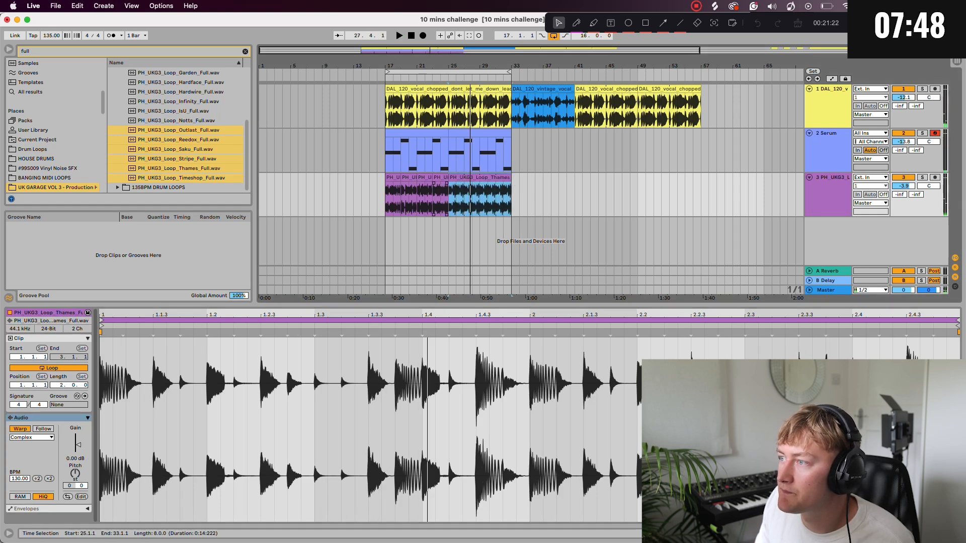
pyautogui.click(449, 198)
pyautogui.press('space')
pyautogui.press('space')
pyautogui.click(440, 198)
pyautogui.press('space')
pyautogui.press('space')
pyautogui.click(434, 198)
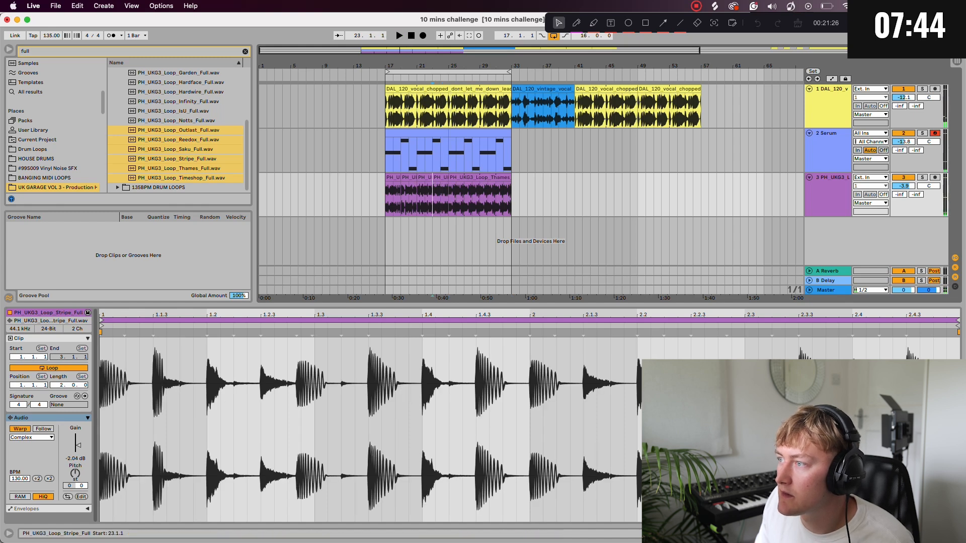
# Extend the Stripe loop back to bar 17 and play it against the Thames loop
pyautogui.moveTo(434, 178); pyautogui.dragTo(386, 178)
pyautogui.press('space')
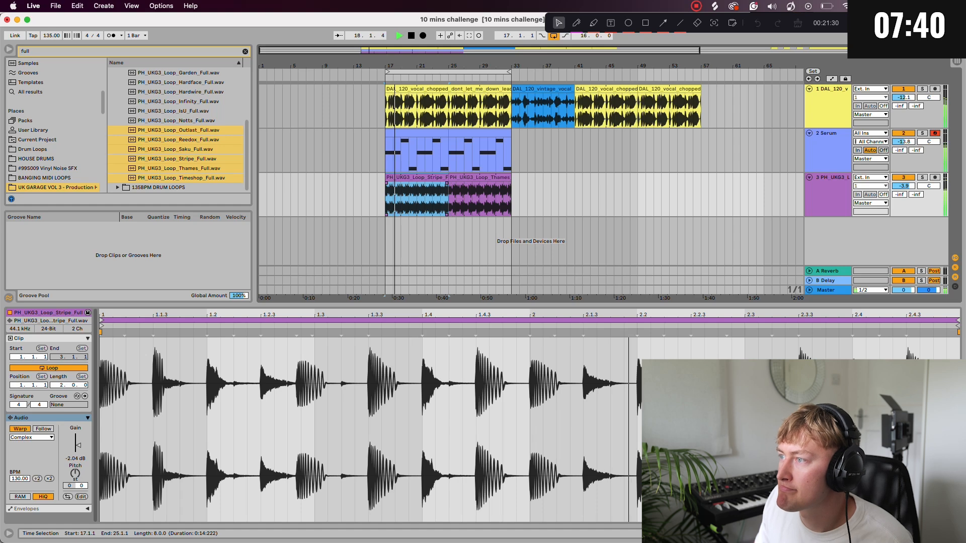
pyautogui.click(448, 206)
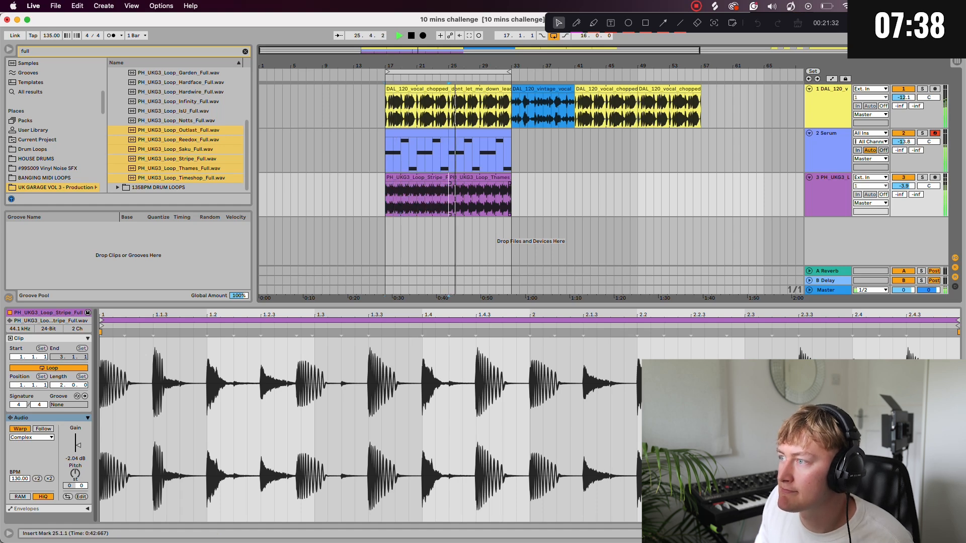
# Move the Thames full loop to bar 17 and duplicate it to fill the space up to bar 33
pyautogui.moveTo(478, 178); pyautogui.dragTo(415, 177)
pyautogui.press('space')
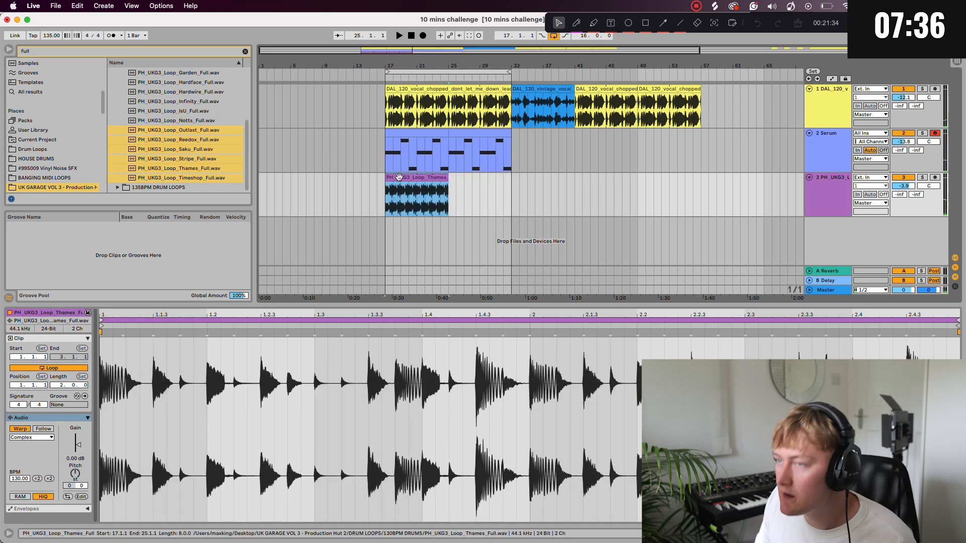
pyautogui.press('super+d')
# Search the sample pack for "thames" and add PH_UKG3_Loop_Thames_Closed on a new track at bar 17
pyautogui.click(245, 51)
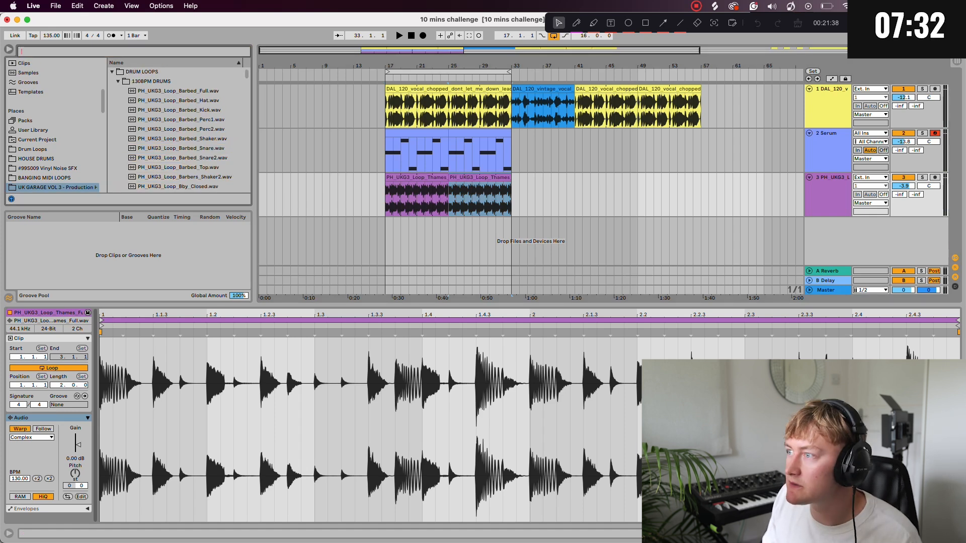
pyautogui.write('thames')
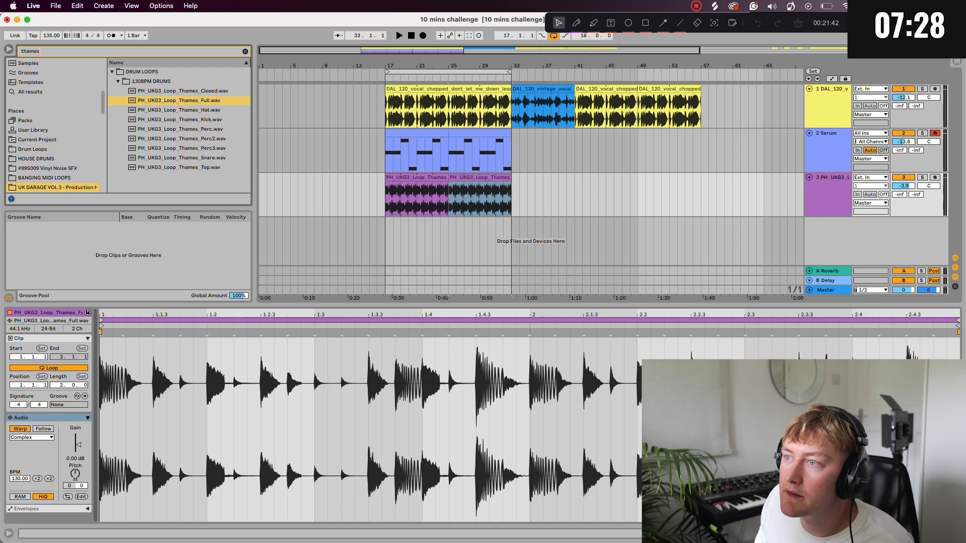
pyautogui.press('Up')
pyautogui.click(401, 179)
pyautogui.moveTo(393, 222); pyautogui.dragTo(393, 224)
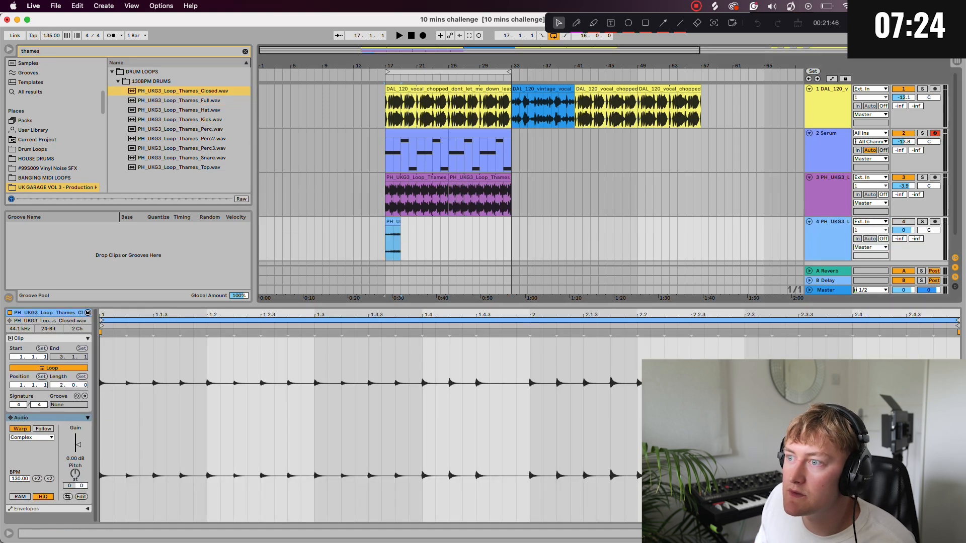
# Add the six Thames loops from Hat to Snare on separate tracks at bar 17 and delete the full-loop track
pyautogui.click(179, 110)
pyautogui.keyDown('shift'); pyautogui.click(207, 158); pyautogui.keyUp('shift')
pyautogui.moveTo(207, 158); pyautogui.dragTo(385, 253)
pyautogui.press('super')
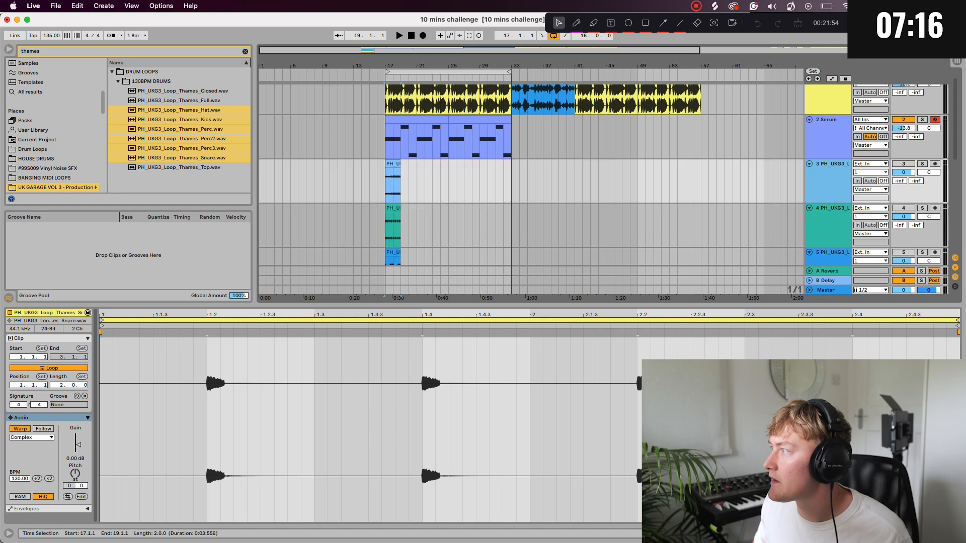
# Activate all seven Thames drum tracks and combine them into one group
pyautogui.scroll(-7, 530, 173)
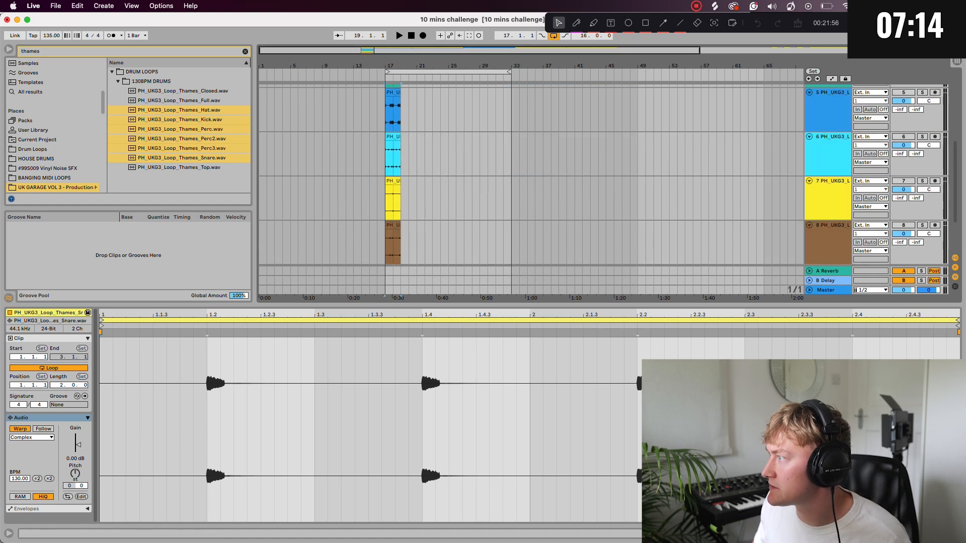
pyautogui.keyDown('shift'); pyautogui.click(833, 246); pyautogui.keyUp('shift')
pyautogui.press('0')
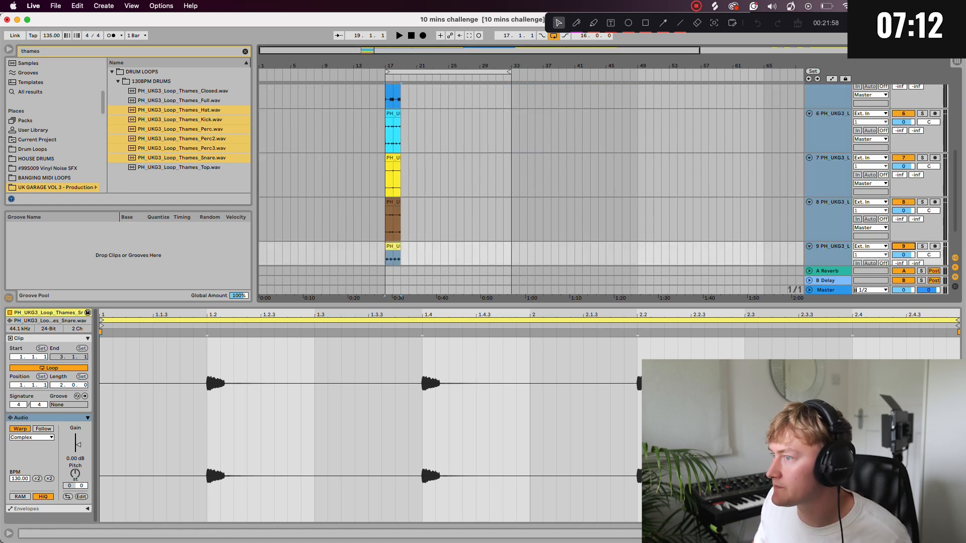
pyautogui.press('space')
pyautogui.scroll(3, 530, 174)
pyautogui.scroll(4, 531, 173)
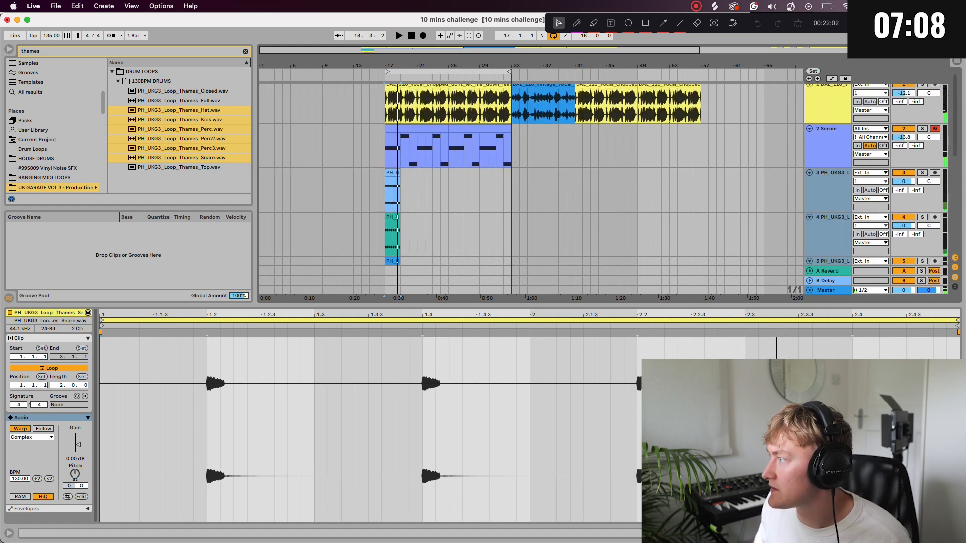
pyautogui.rightClick(831, 184)
pyautogui.click(856, 275)
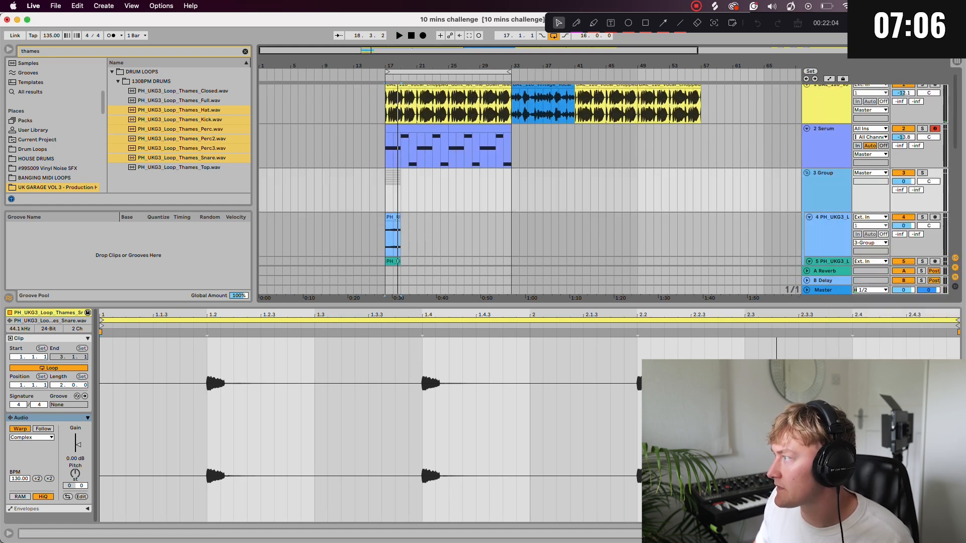
# Raise the drum group's volume to 4.6 dB and fold the group
pyautogui.press('space')
pyautogui.moveTo(903, 181); pyautogui.dragTo(903, 176)
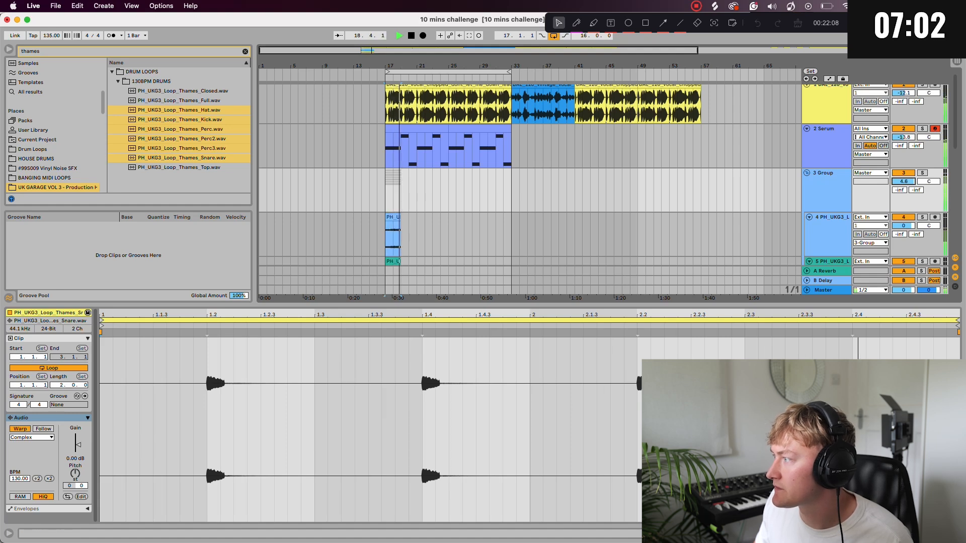
pyautogui.click(956, 533)
pyautogui.press('space')
pyautogui.click(807, 173)
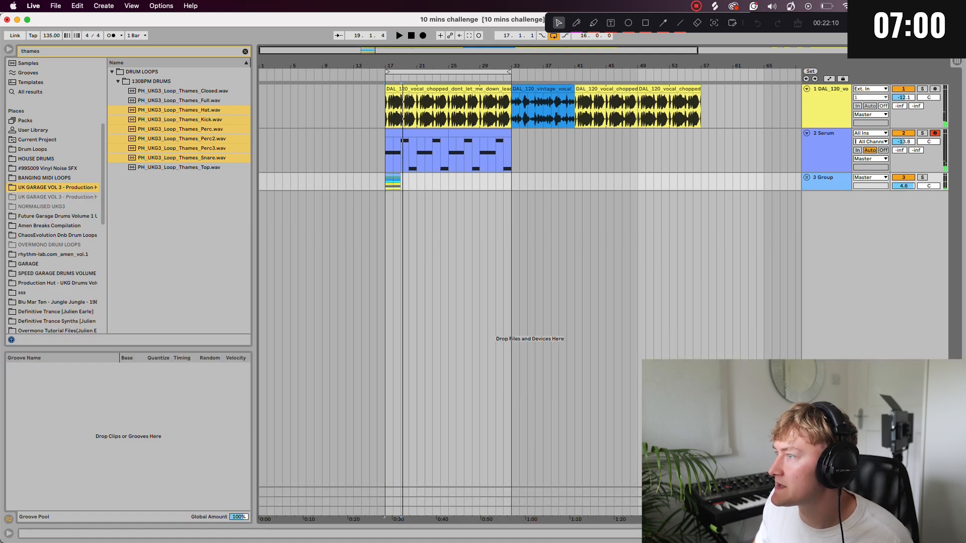
# Search the plug-ins for "kick" and load the VST3 version of Kickstart 2 on the Serum track
pyautogui.doubleClick(825, 136)
pyautogui.press('super+f')
pyautogui.write('kcik')
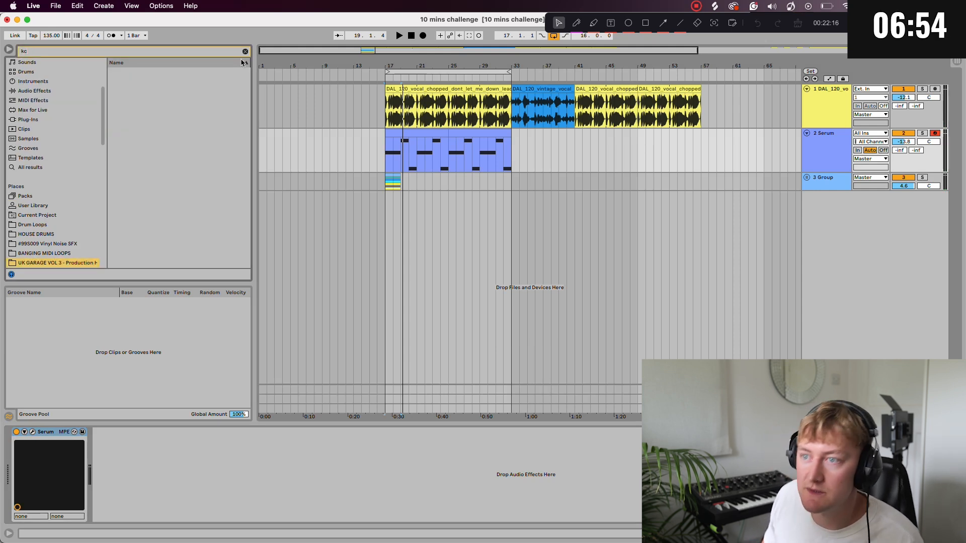
pyautogui.press('BackSpace')
pyautogui.write('ick')
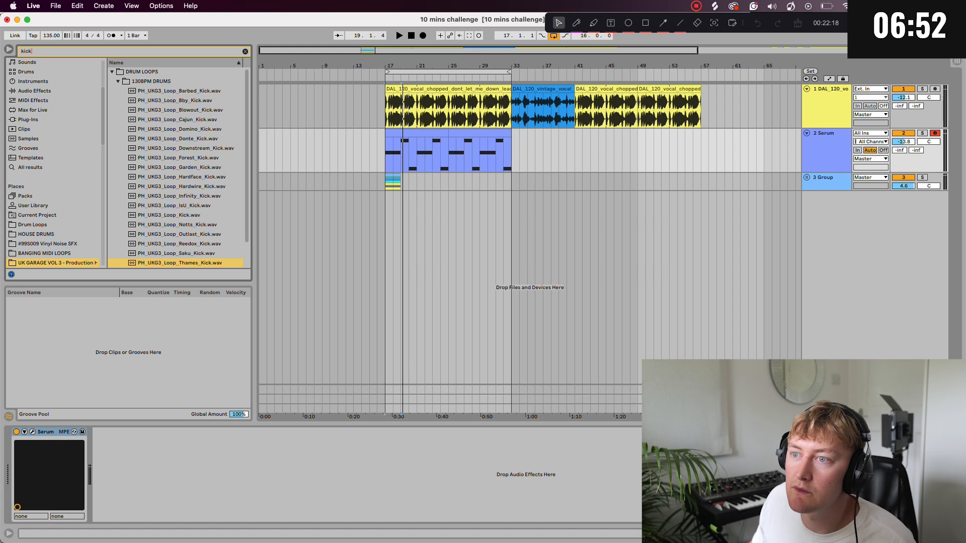
pyautogui.click(28, 120)
pyautogui.click(118, 100)
pyautogui.click(151, 111)
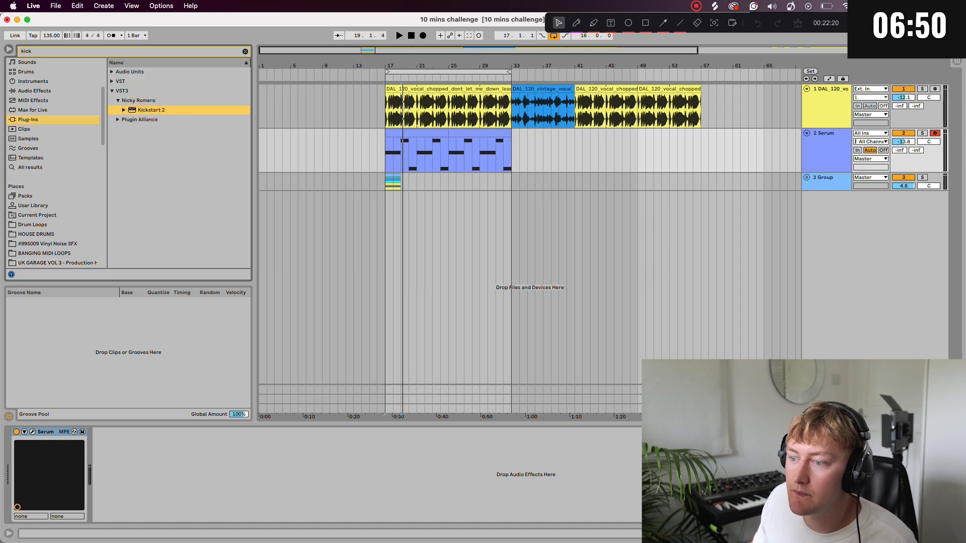
pyautogui.doubleClick(151, 110)
# Set Kickstart 2 to audio triggering with the Thames Kick track as its sidechain source
pyautogui.click(296, 79)
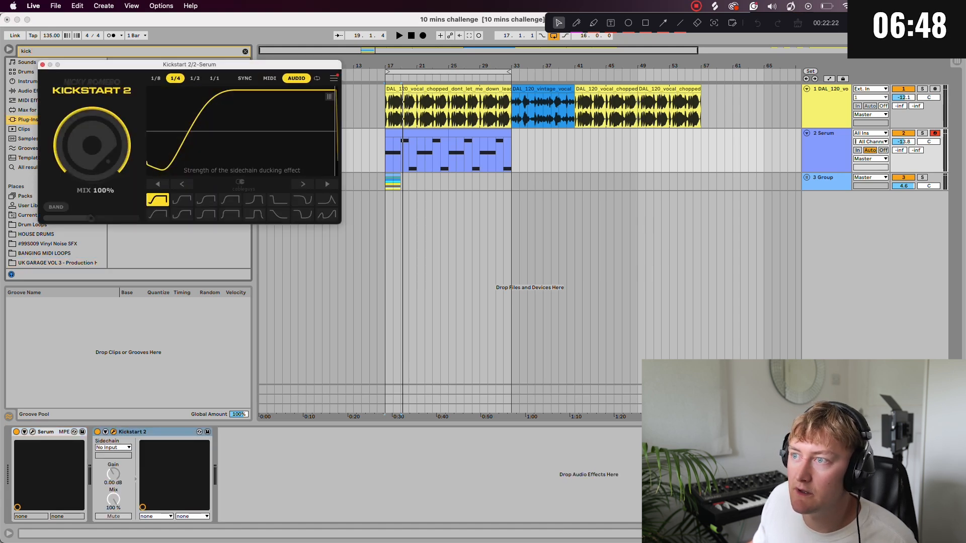
pyautogui.click(114, 447)
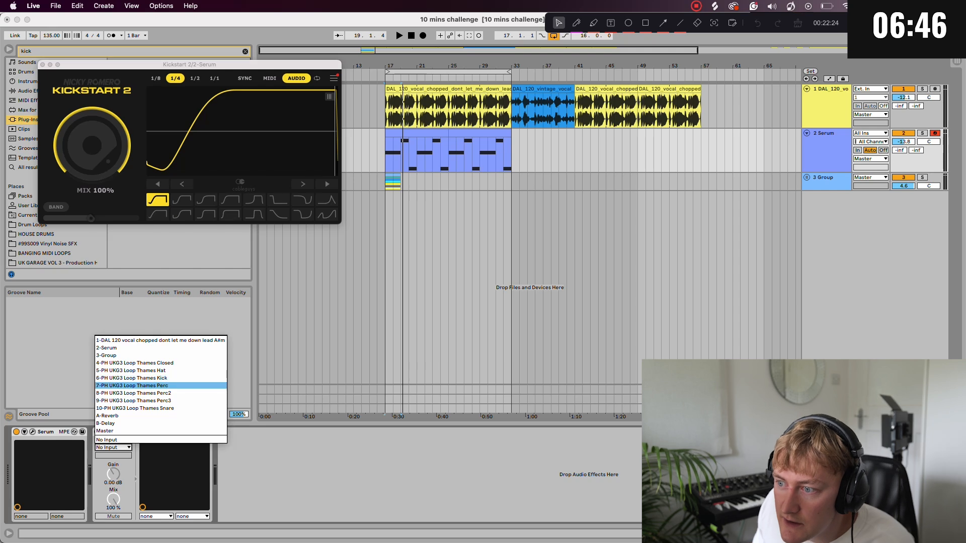
pyautogui.click(121, 380)
# Set the Kickstart 2 ducking mix to 54% while listening to the bass against the drums
pyautogui.press('space')
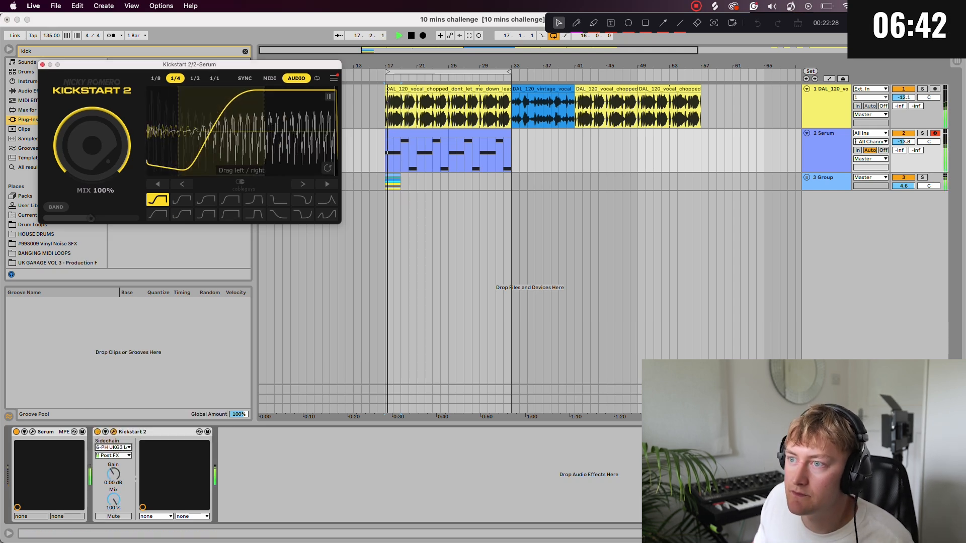
pyautogui.moveTo(92, 145); pyautogui.dragTo(92, 181)
pyautogui.press('space')
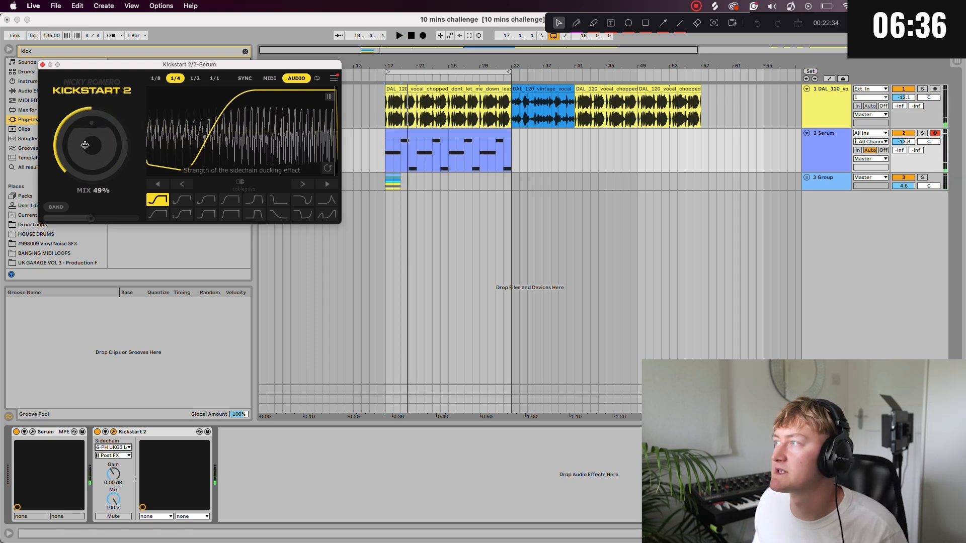
pyautogui.press('space')
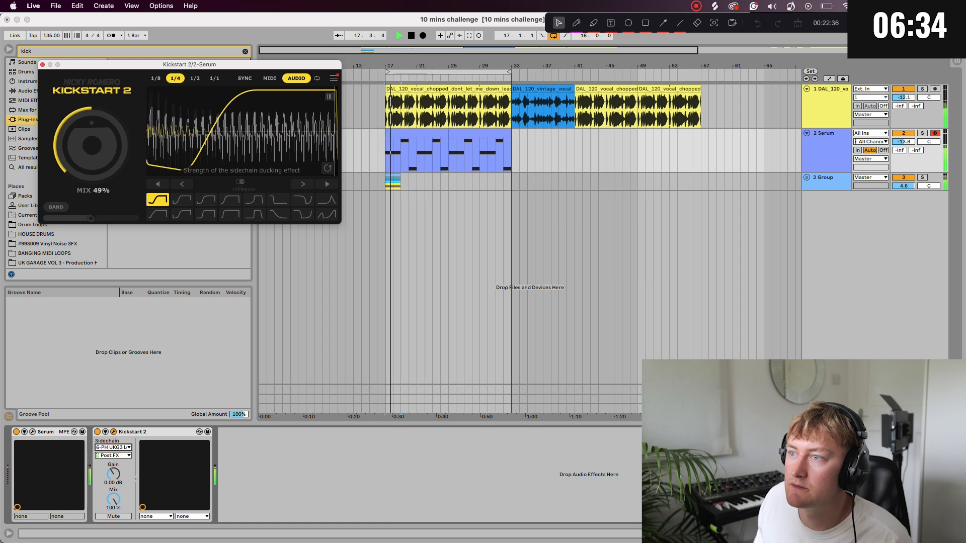
pyautogui.moveTo(92, 145); pyautogui.dragTo(92, 142)
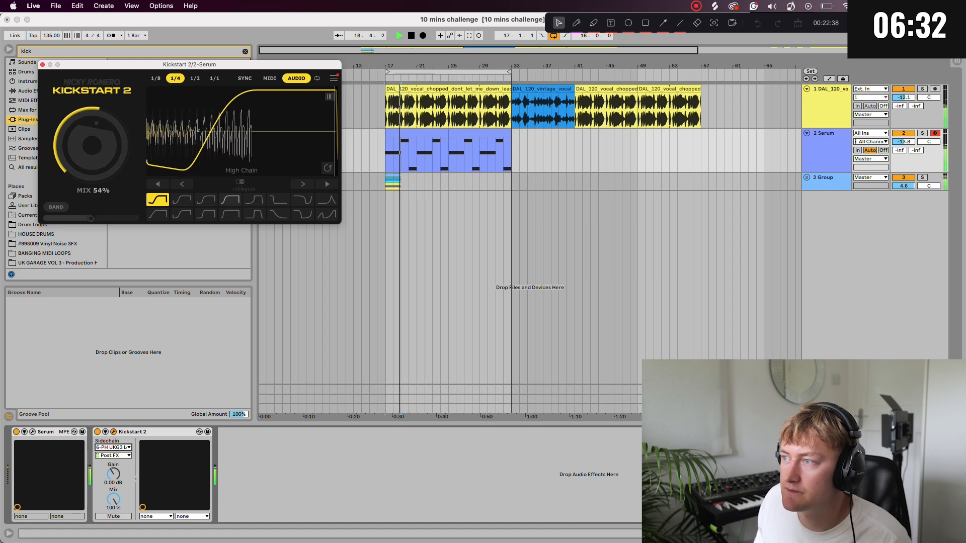
# Switch Kickstart 2 to the third ducking curve in the upper row of presets and close its window
pyautogui.moveTo(221, 131); pyautogui.dragTo(215, 132)
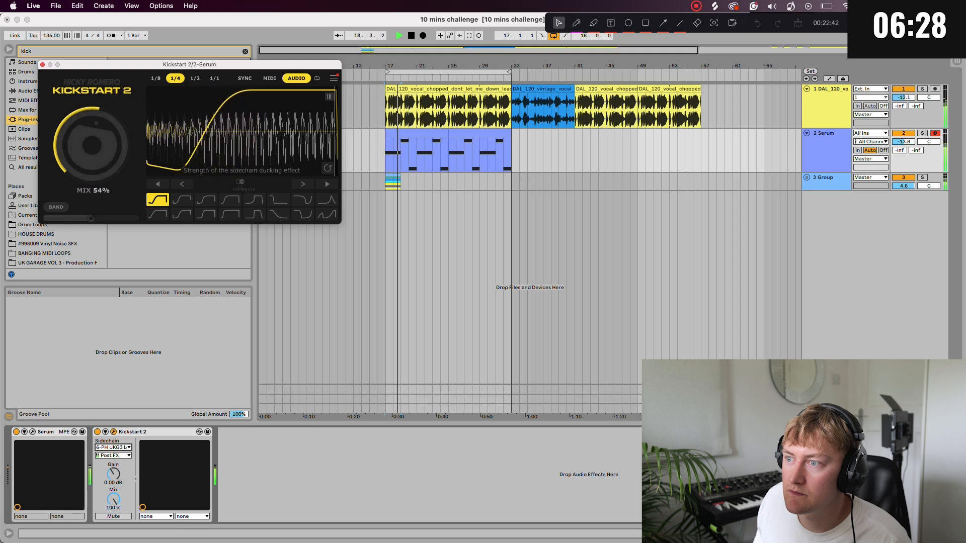
pyautogui.click(206, 200)
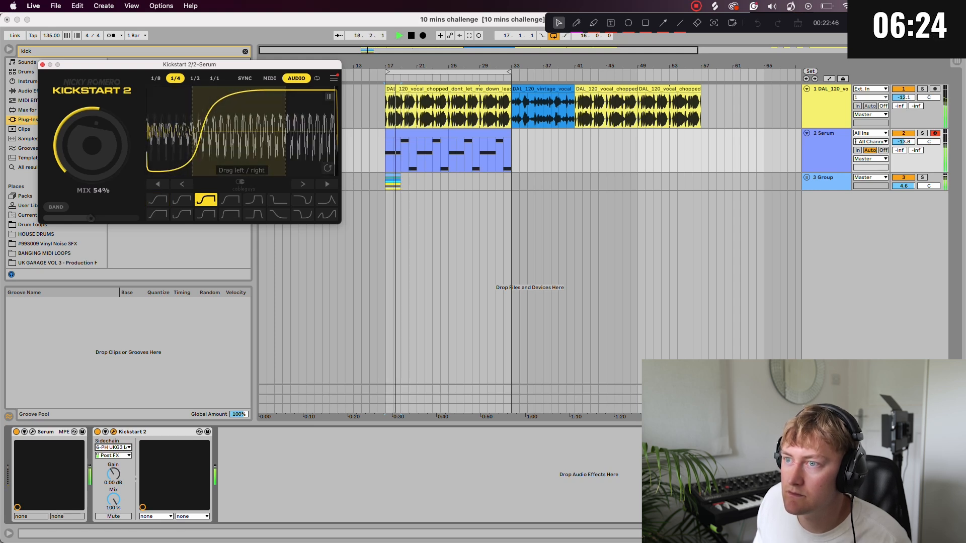
pyautogui.press('space')
pyautogui.click(42, 65)
pyautogui.press('space')
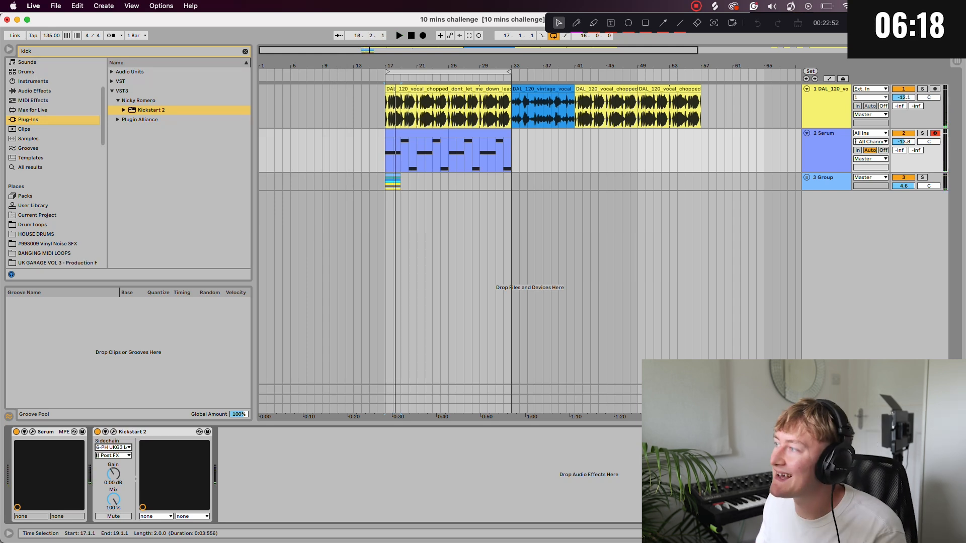
# Duplicate the grouped drum loops repeatedly so they fill the section from bar 17 to bar 33
pyautogui.rightClick(832, 154)
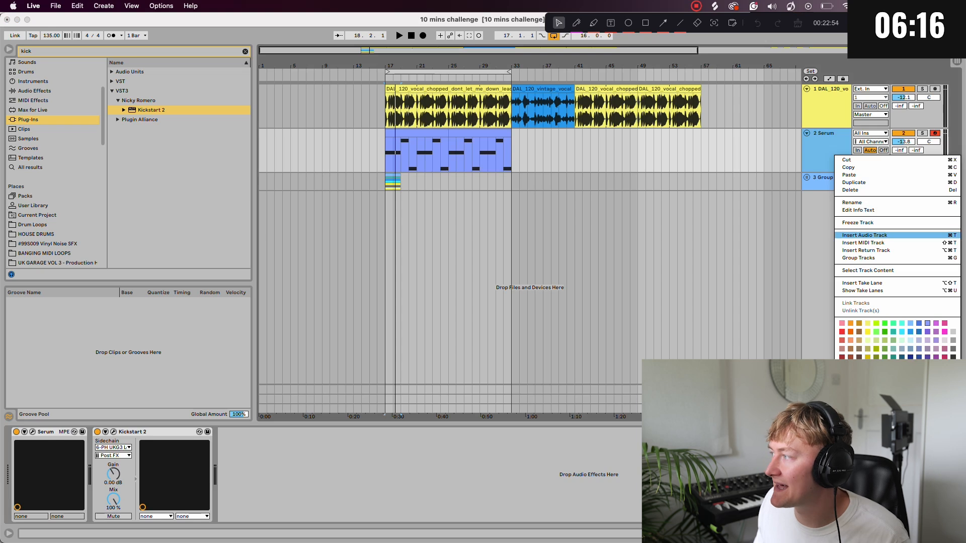
pyautogui.click(858, 242)
pyautogui.click(395, 182)
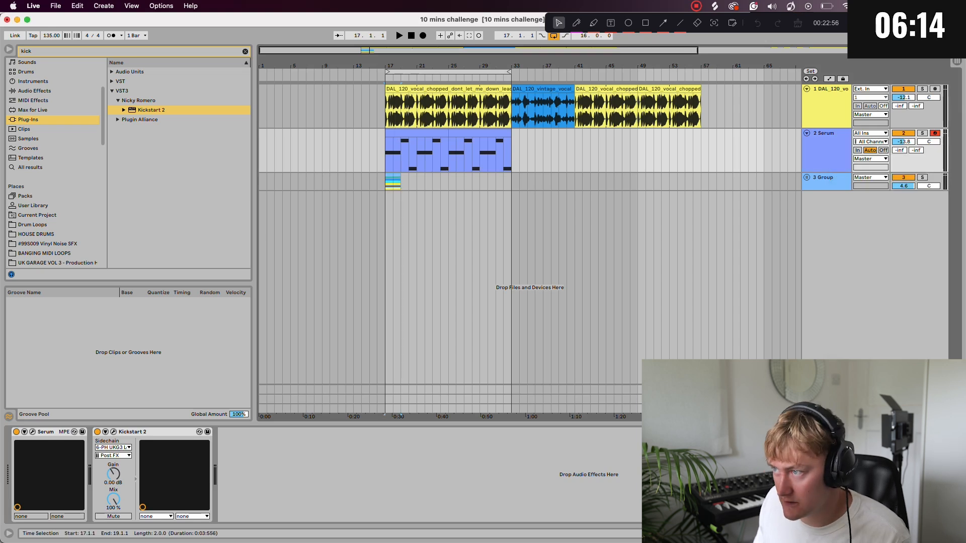
pyautogui.press('super+d')
pyautogui.press('super+d')
pyautogui.press('super+d')
pyautogui.press('super+d')
pyautogui.press('super+d')
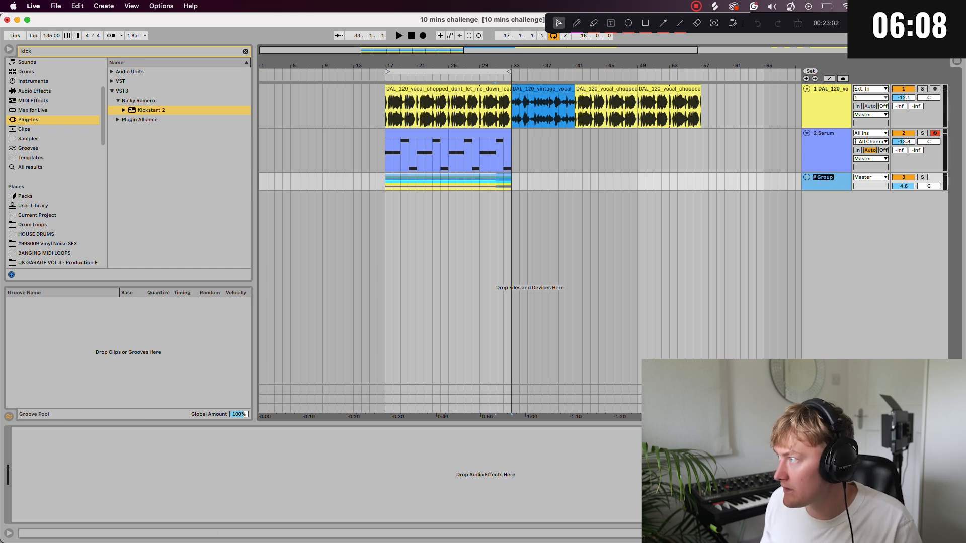
# Rename the drum group as Drums and the Serum bass track as Bass
pyautogui.write('Drums')
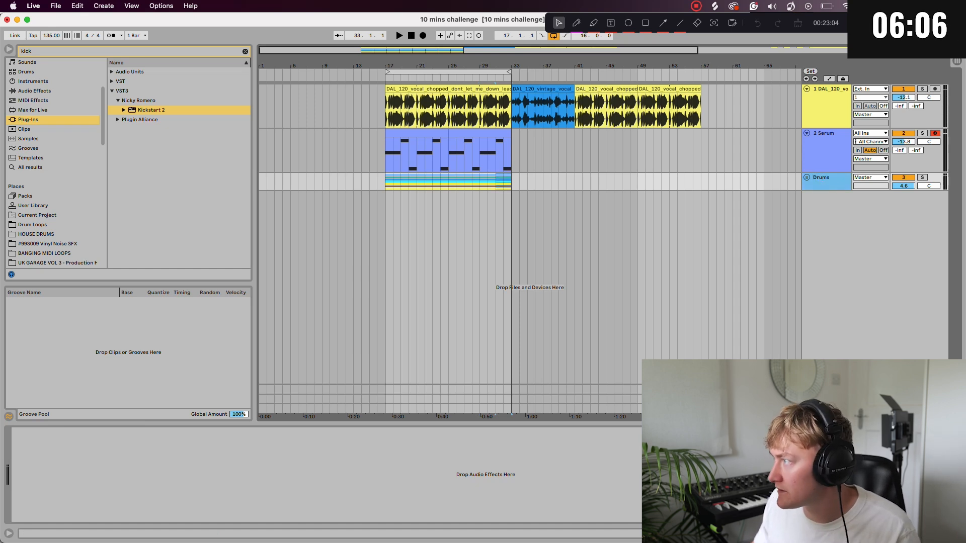
pyautogui.press('Return')
pyautogui.press('super+r')
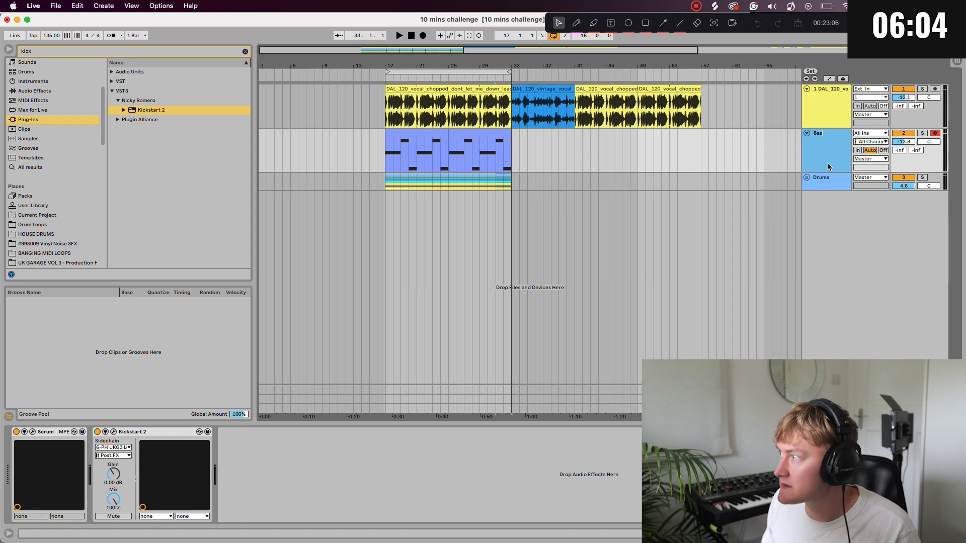
# Insert a new MIDI track below the Drums group and name it Lead
pyautogui.rightClick(831, 184)
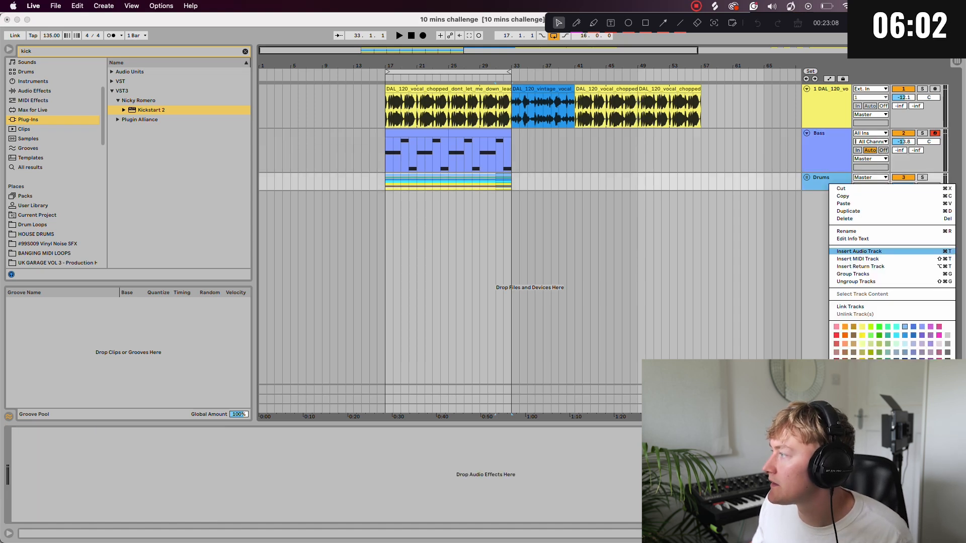
pyautogui.click(865, 255)
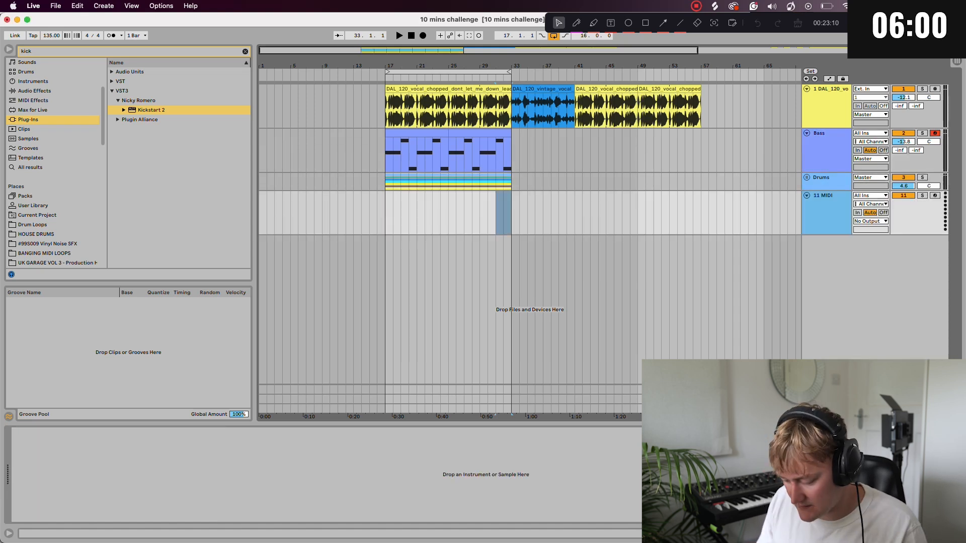
pyautogui.press('super+r')
pyautogui.write('e')
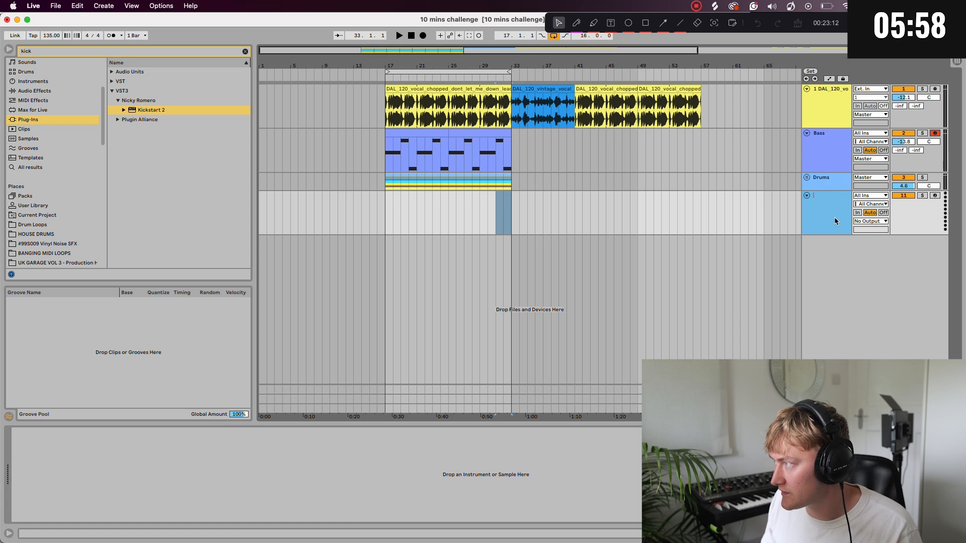
pyautogui.write('Lead')
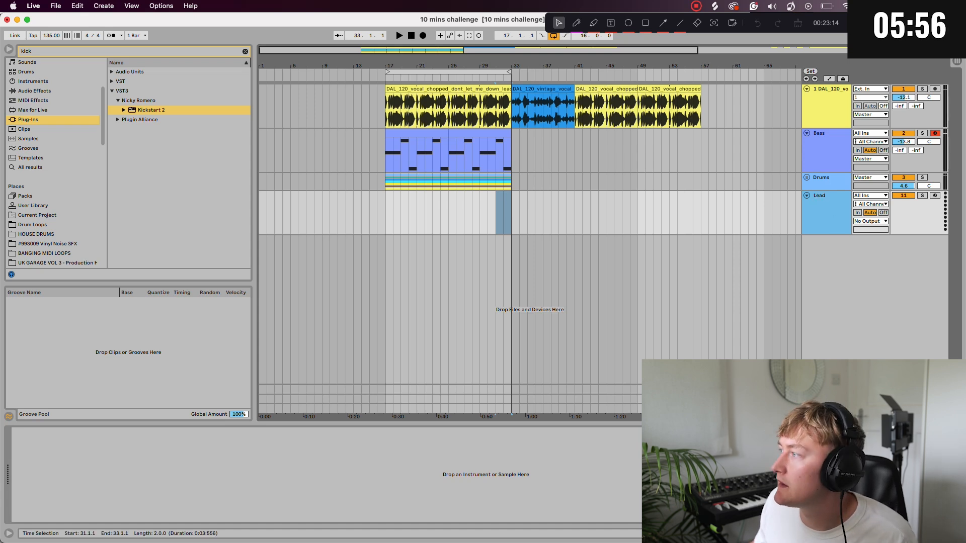
# Search the plug-ins for "serum" and load the VST3 version of Serum on the Lead track
pyautogui.click(245, 52)
pyautogui.write('serum')
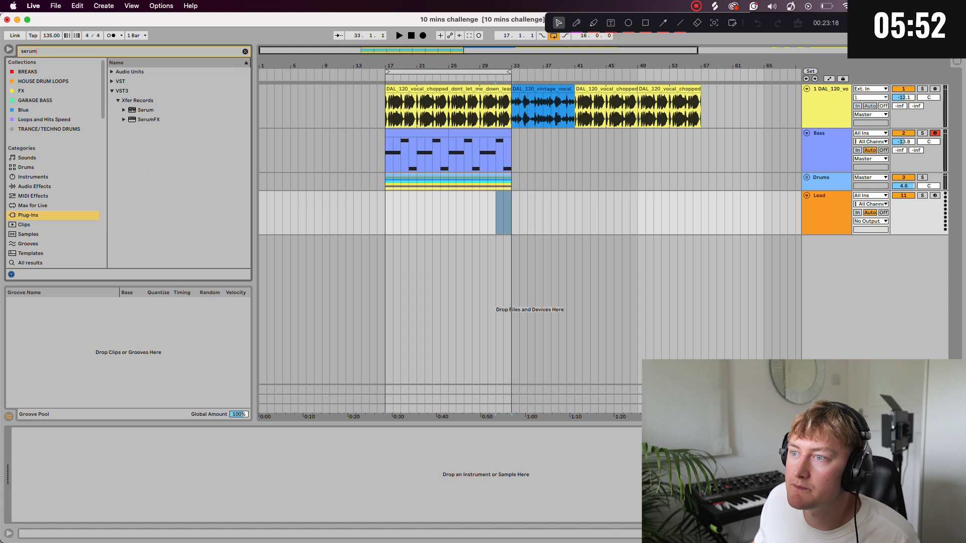
pyautogui.doubleClick(145, 109)
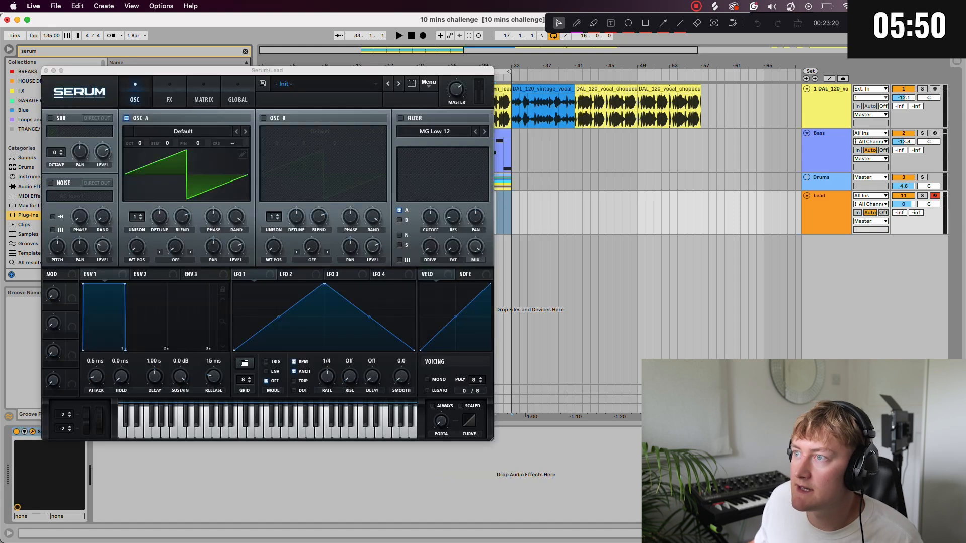
# Load Lead - If U Ever from the UK Garage Volume 4 user presets, switch to Lead- Atlas and close the Serum window
pyautogui.click(302, 84)
pyautogui.moveTo(302, 207)
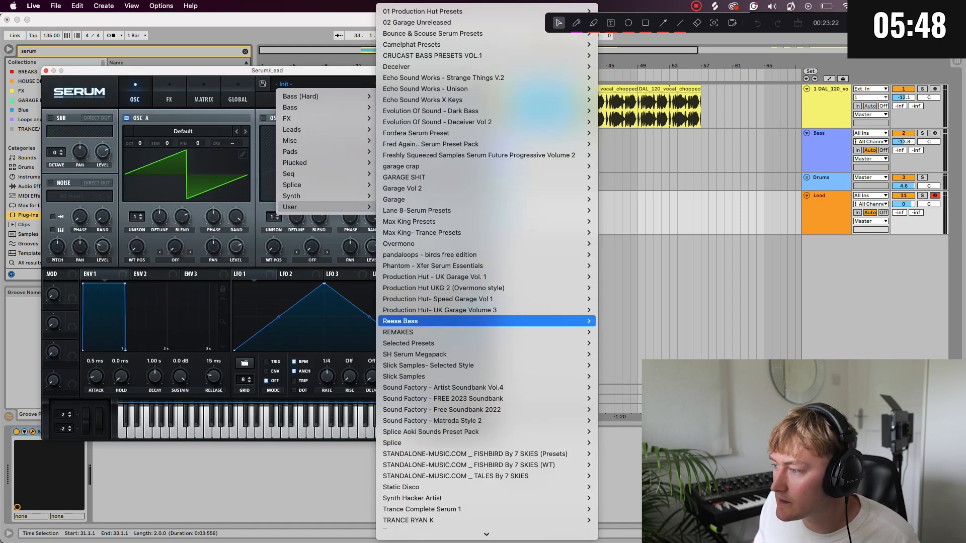
pyautogui.moveTo(553, 378)
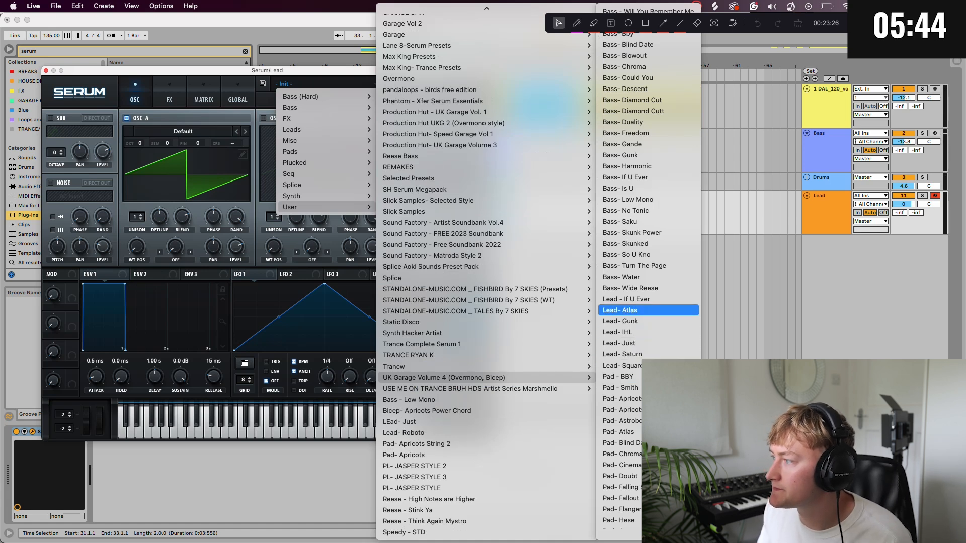
pyautogui.click(624, 299)
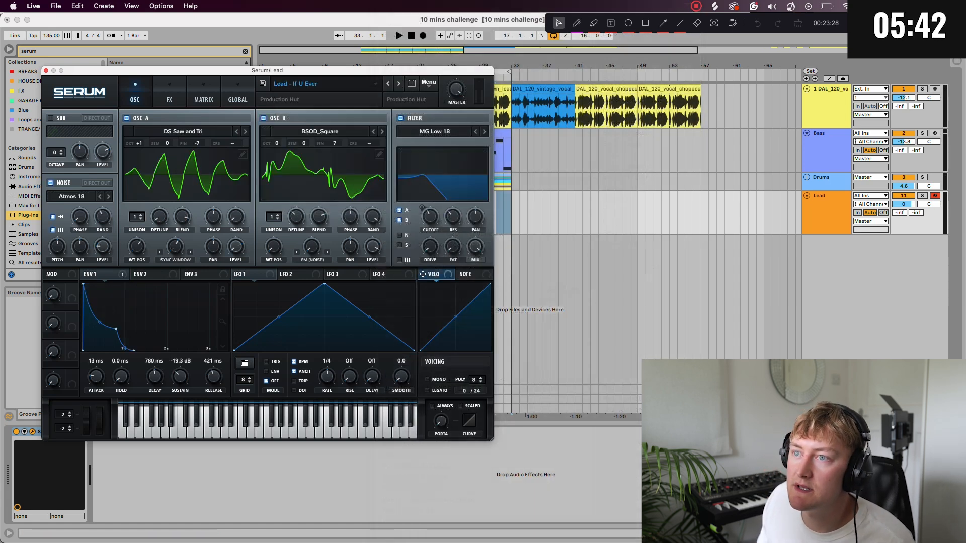
pyautogui.click(399, 84)
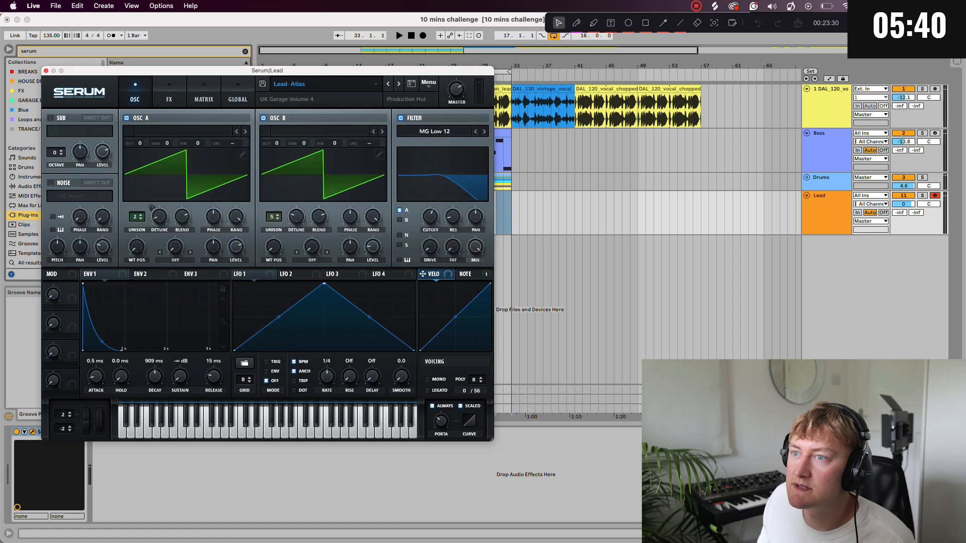
pyautogui.click(46, 71)
# Copy the first eight bars of the bass clip to bar 17 of the Lead track and delete all notes in the copy
pyautogui.moveTo(385, 214); pyautogui.dragTo(449, 214)
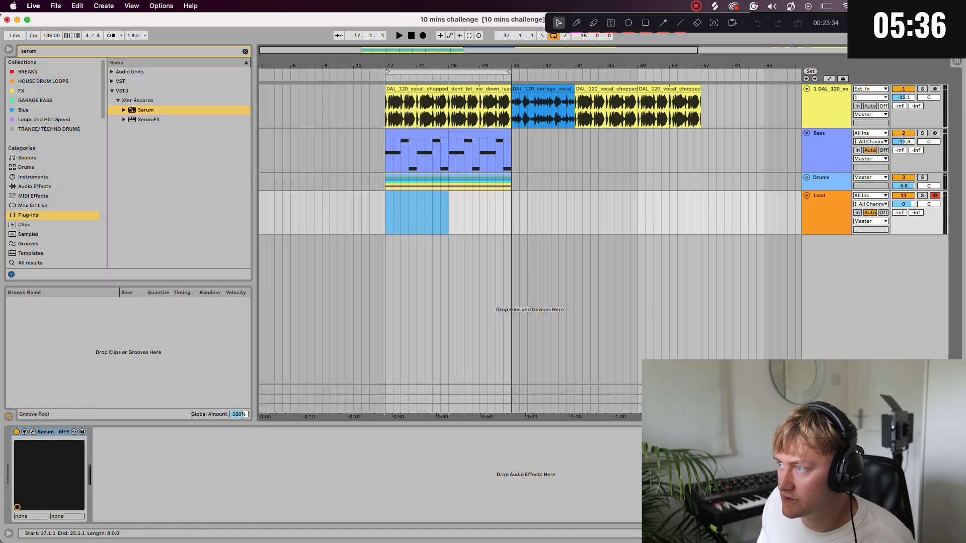
pyautogui.click(420, 133)
pyautogui.moveTo(420, 134); pyautogui.dragTo(420, 196)
pyautogui.doubleClick(419, 196)
pyautogui.moveTo(296, 369); pyautogui.dragTo(859, 538)
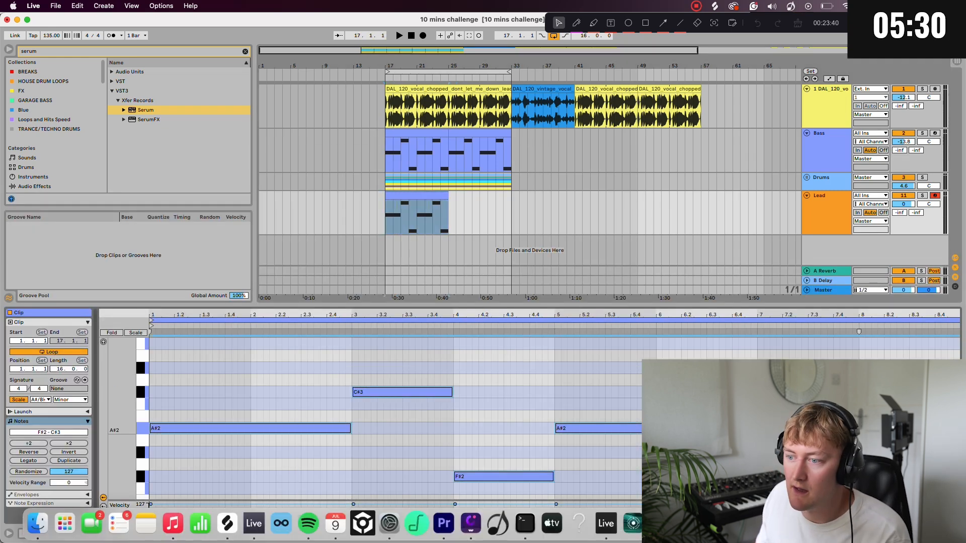
pyautogui.press('Delete')
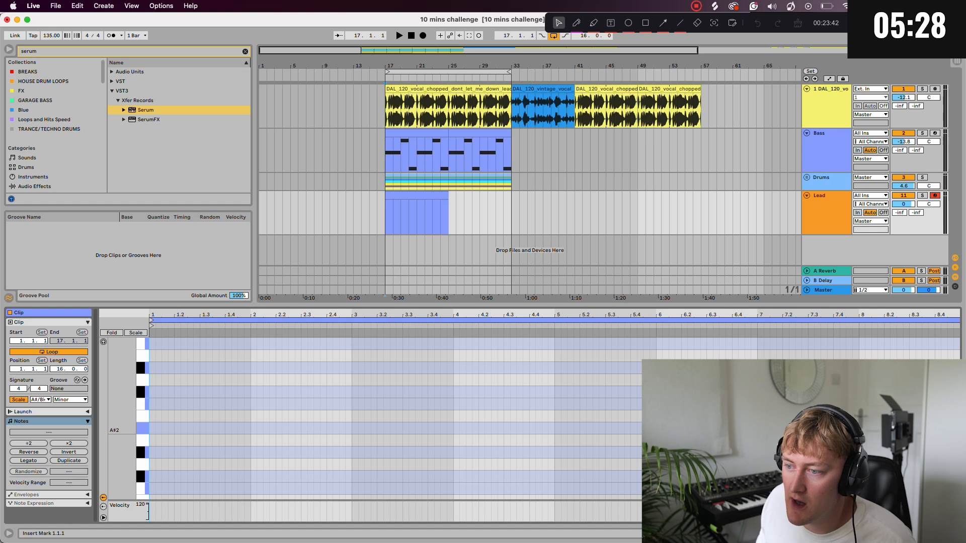
# Place a short C#3 note at the very start of the Lead clip and play it against the track
pyautogui.doubleClick(152, 392)
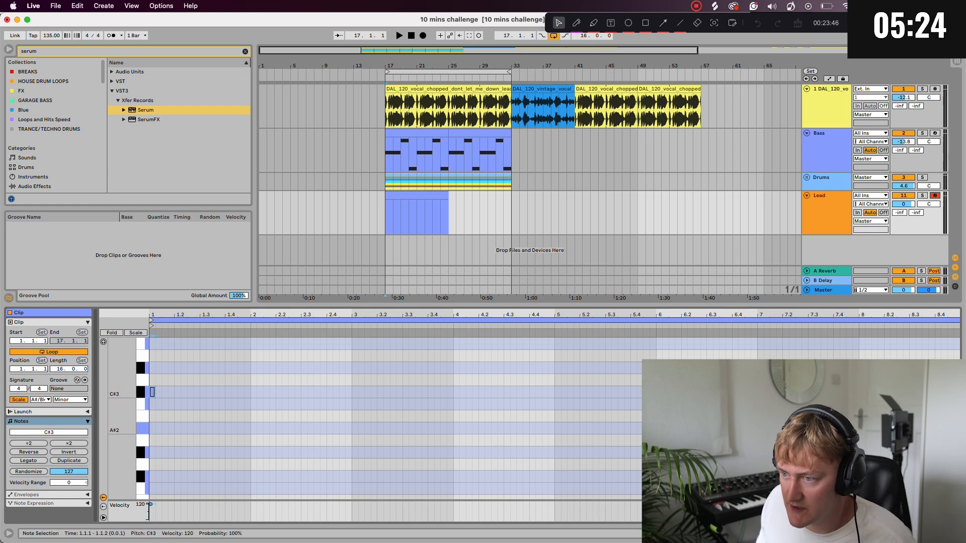
pyautogui.press('space')
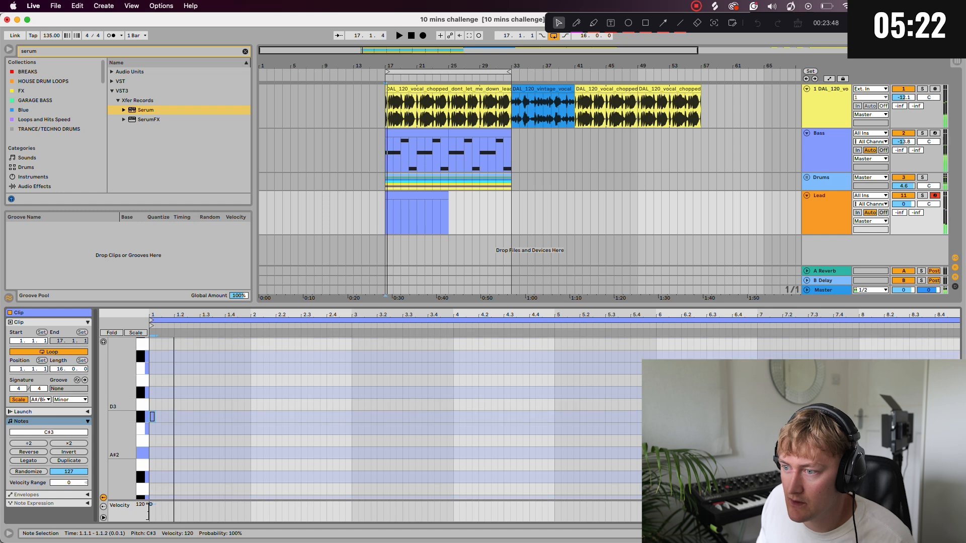
pyautogui.scroll(2, 154, 396)
pyautogui.press('space')
pyautogui.press('space')
pyautogui.press('space')
# Add a short E#3 note after the opening C#3 and nudge it earlier to 1.1.4 while auditioning
pyautogui.click(187, 405)
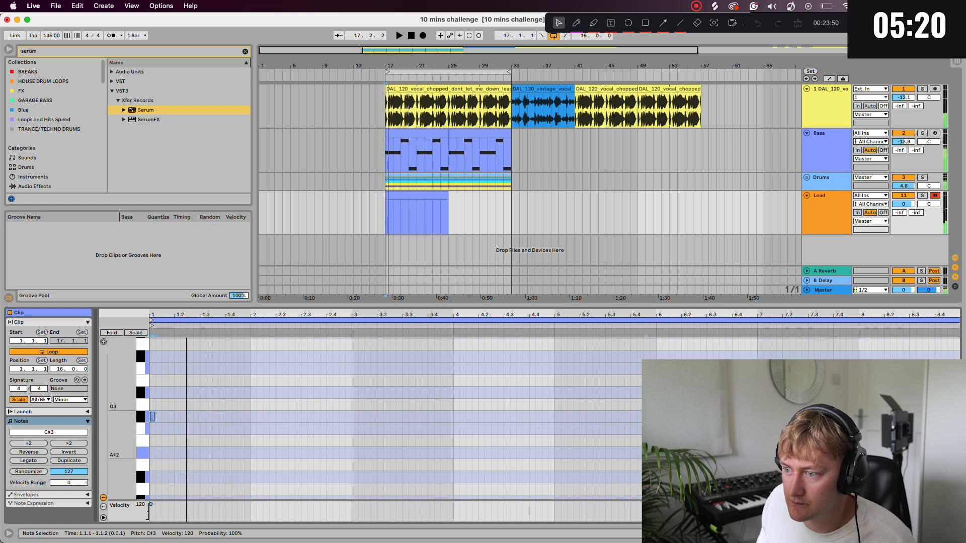
pyautogui.doubleClick(185, 369)
pyautogui.press('space')
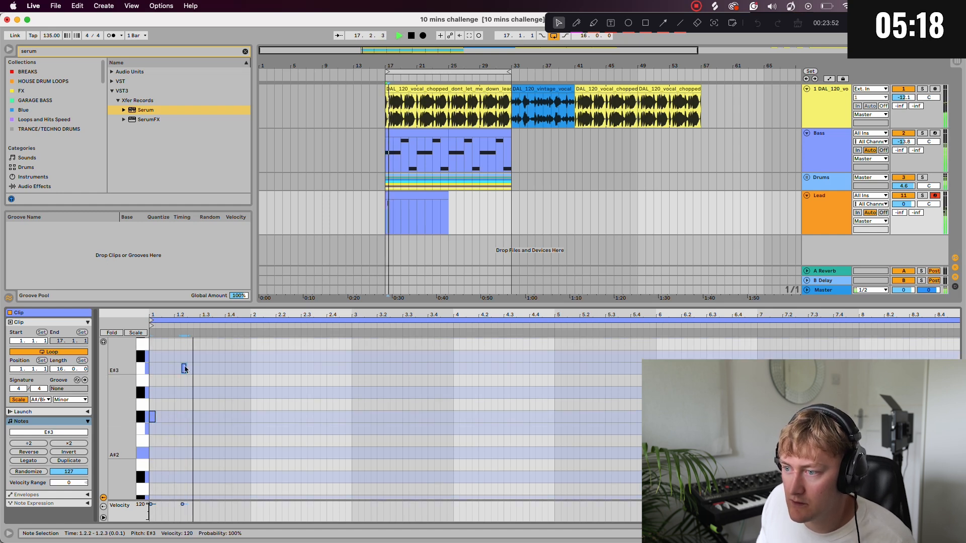
pyautogui.press('space')
pyautogui.press('Left')
pyautogui.press('space')
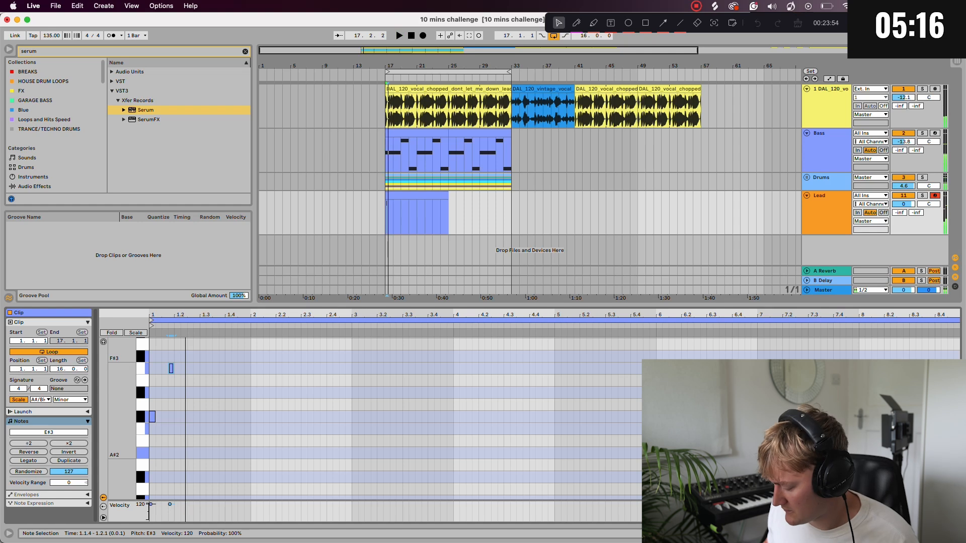
# Raise the note at 1.1.4 to G#3, replaying the phrase after each pitch change
pyautogui.press('Up')
pyautogui.press('space')
pyautogui.press('space')
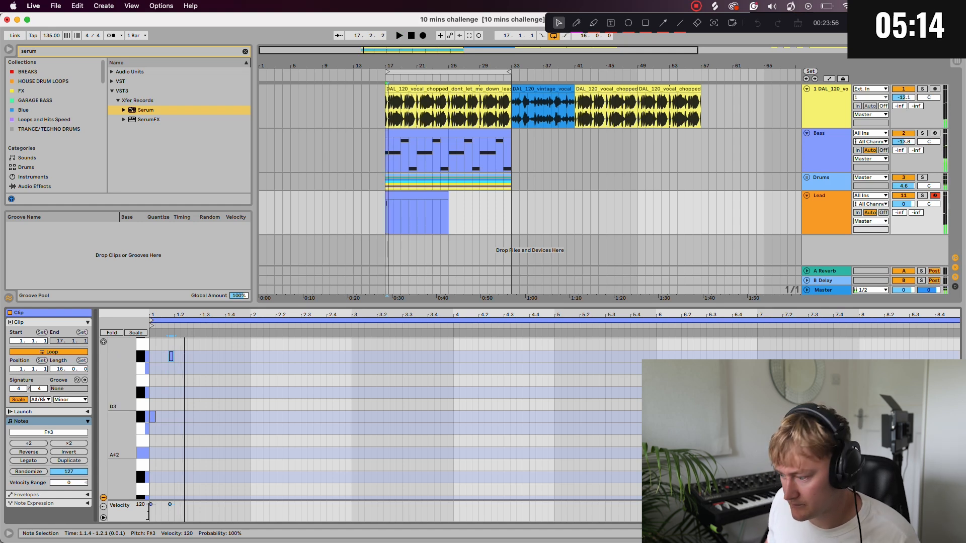
pyautogui.press('Up')
pyautogui.press('space')
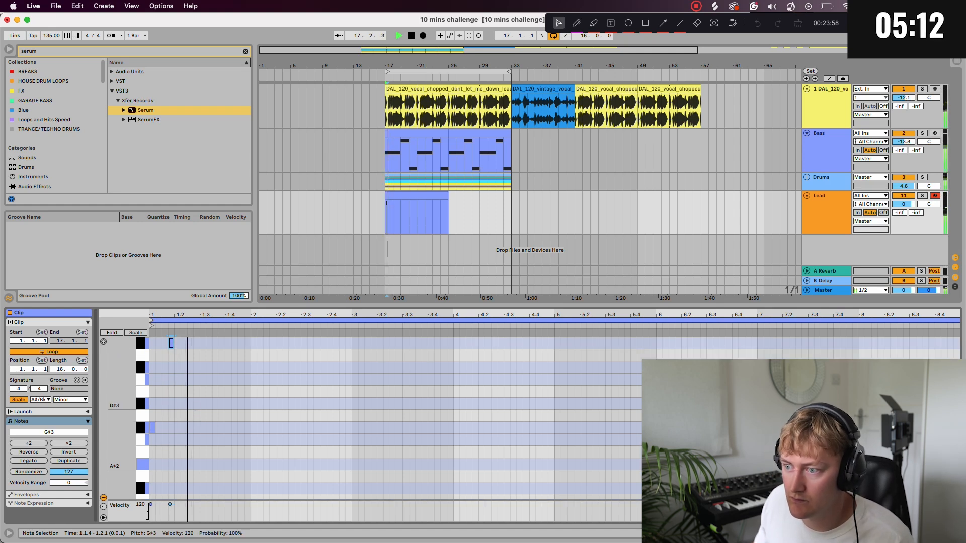
pyautogui.press('space')
# Add a short E#3 note as the third lead note and adjust its timing to 1.2.2 by ear
pyautogui.doubleClick(190, 379)
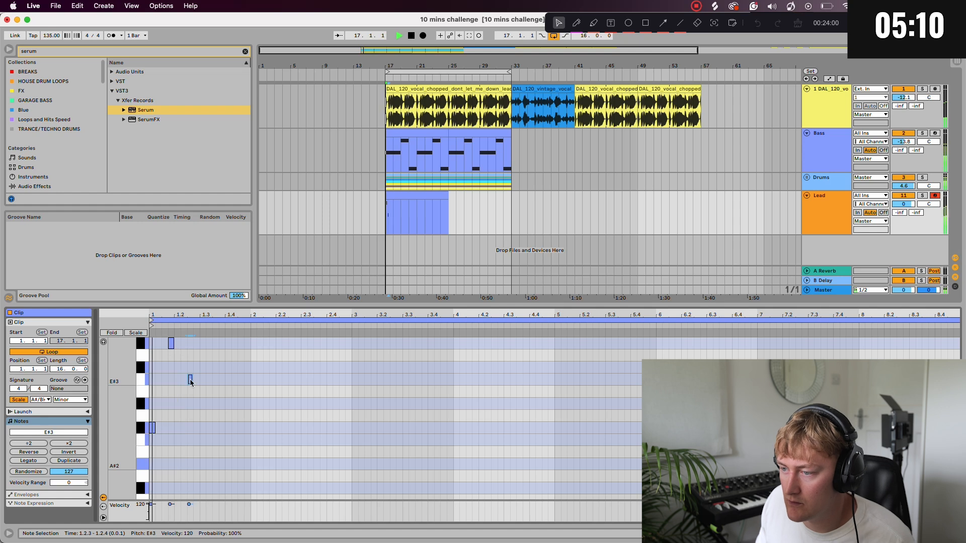
pyautogui.press('space')
pyautogui.press('space')
pyautogui.press('space')
pyautogui.press('Left')
pyautogui.press('Left')
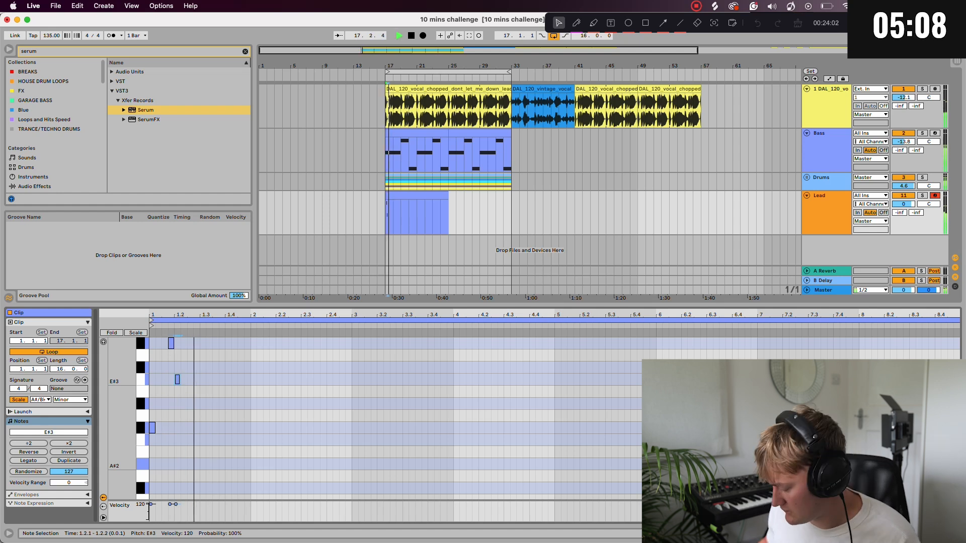
pyautogui.press('Right')
pyautogui.press('space')
pyautogui.press('space')
pyautogui.press('space')
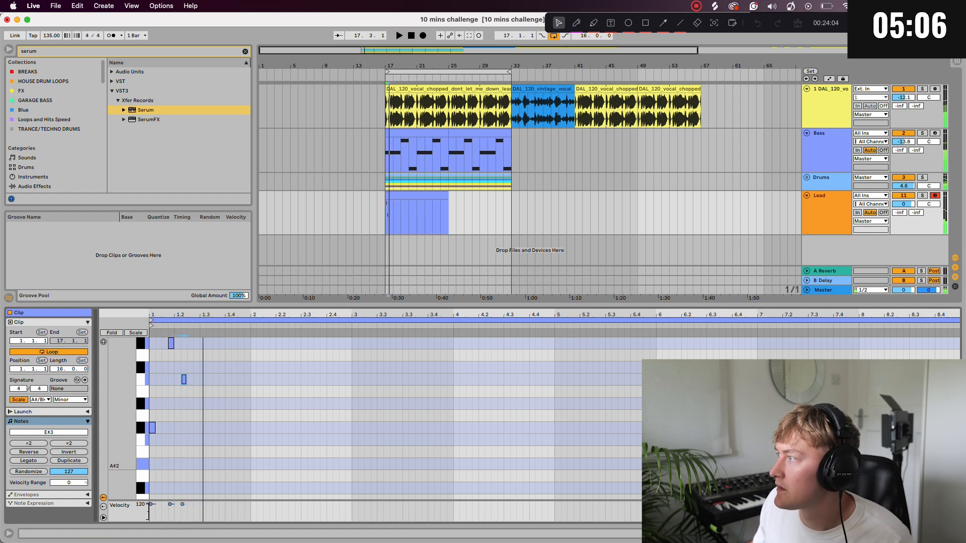
# Reopen Serum on the Lead track, audition the lead presets during playback, settle on Lead- Saturn and close the window
pyautogui.hotkey('shift', 'Tab')
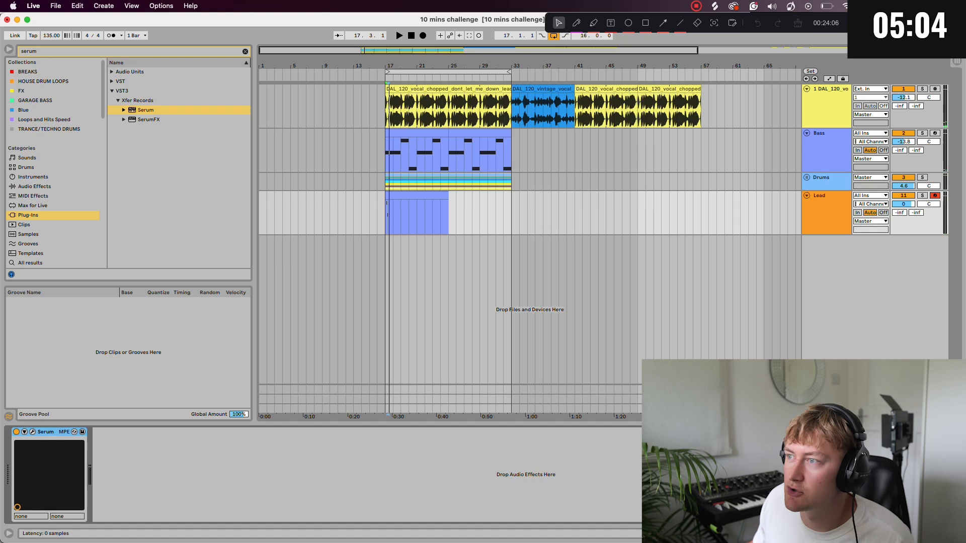
pyautogui.click(33, 433)
pyautogui.press('space')
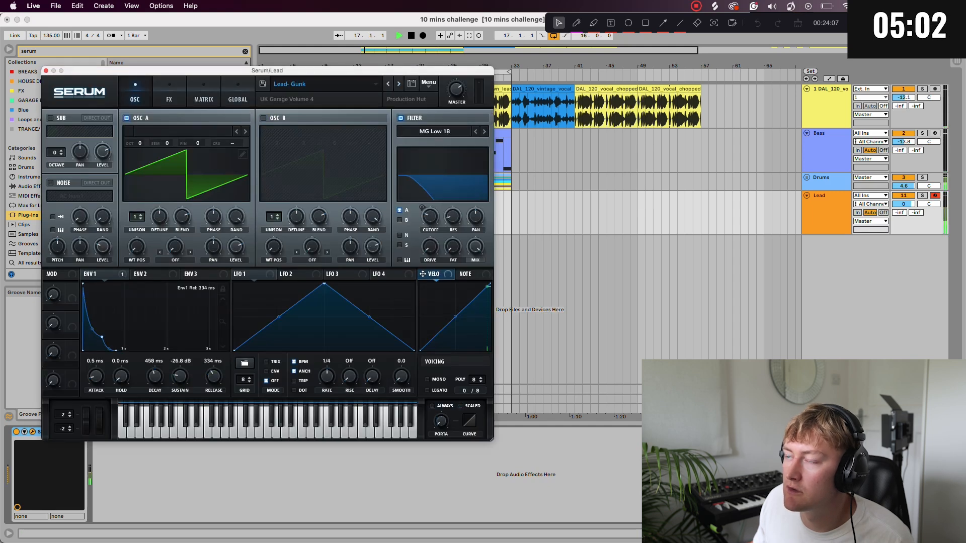
pyautogui.click(399, 84)
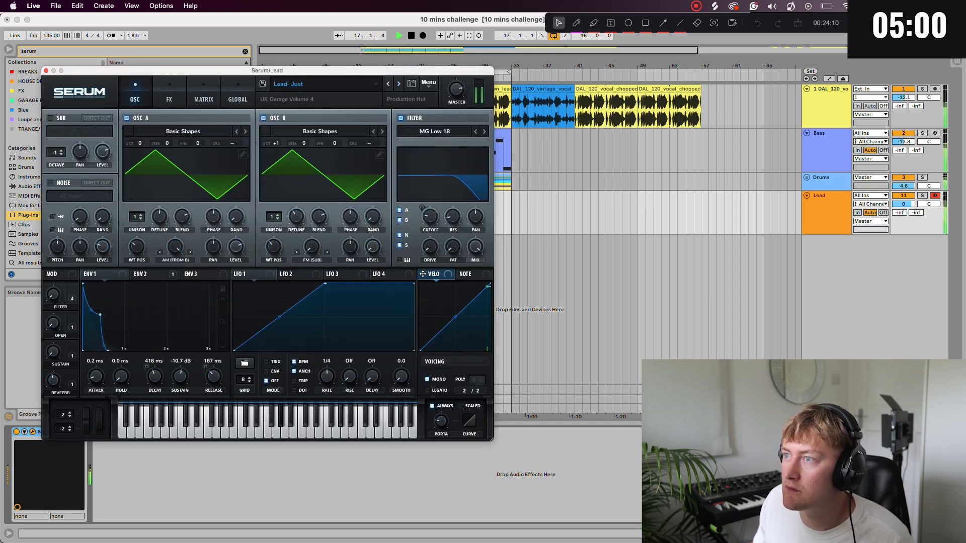
pyautogui.click(399, 84)
pyautogui.press('space')
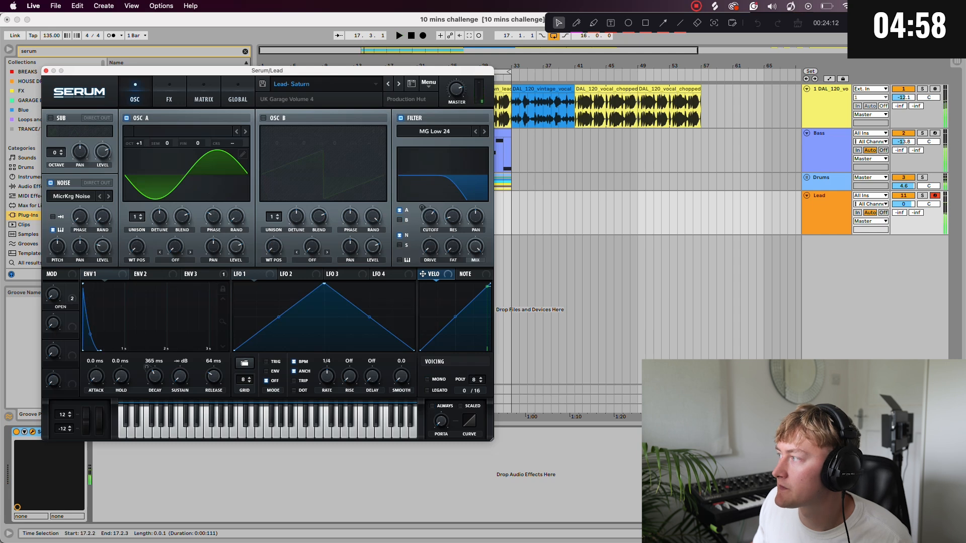
pyautogui.click(46, 70)
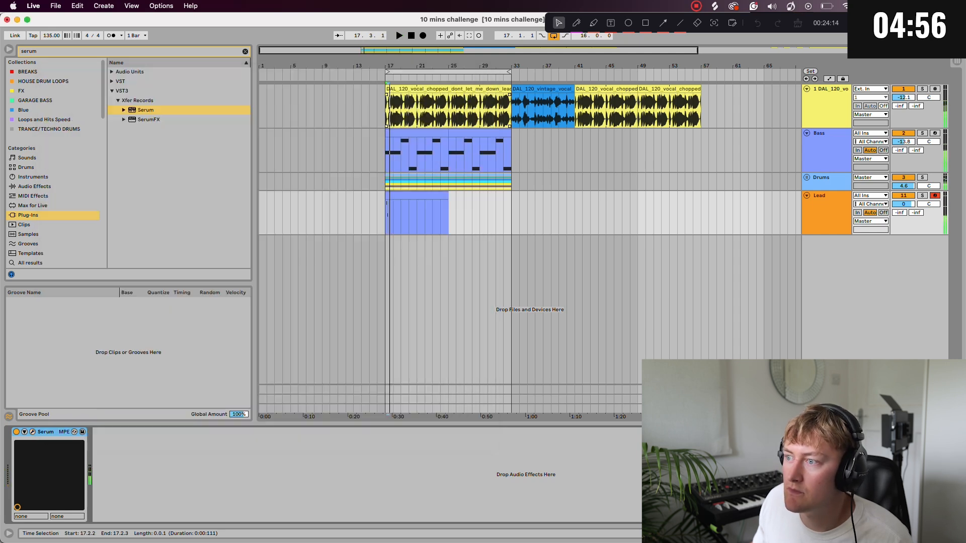
# Add a short E#3 note at 1.4.3 in the Lead clip and replay the phrase
pyautogui.doubleClick(413, 196)
pyautogui.scroll(1, 372, 417)
pyautogui.press('space')
pyautogui.doubleClick(241, 400)
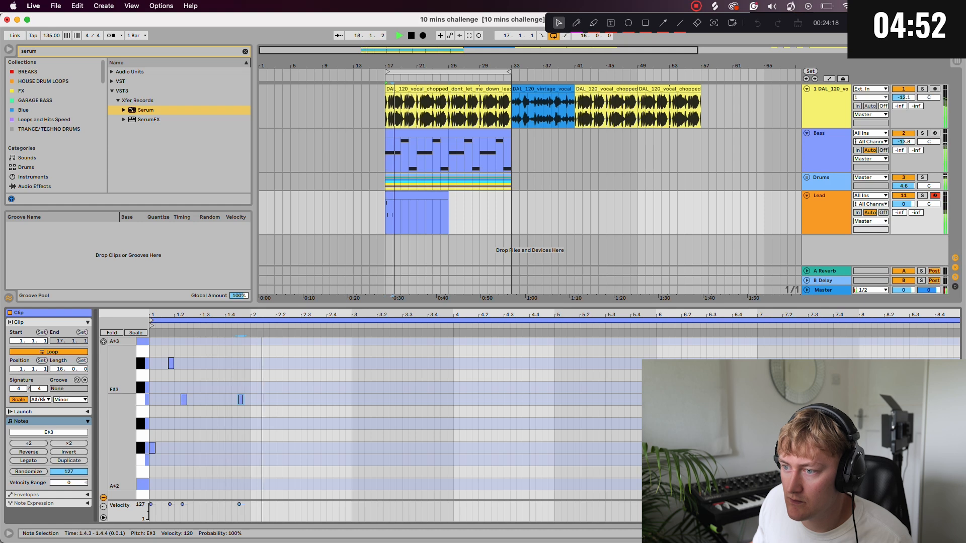
pyautogui.press('space')
pyautogui.press('space')
pyautogui.press('space')
pyautogui.click(251, 353)
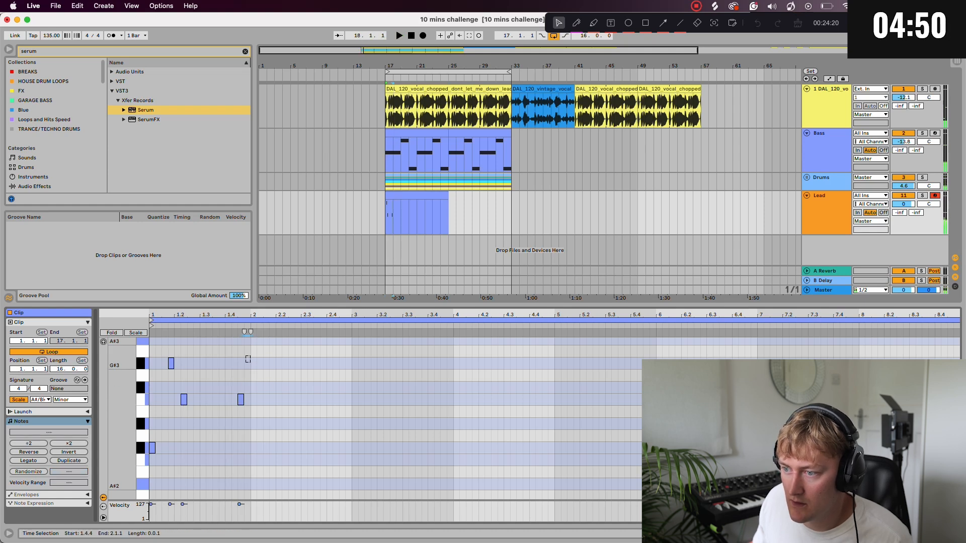
# Duplicate the first bar's lead notes into bar 2 of the Lead clip and replay the phrase
pyautogui.moveTo(251, 354); pyautogui.dragTo(149, 457)
pyautogui.press('super+d')
pyautogui.press('space')
pyautogui.click(321, 449)
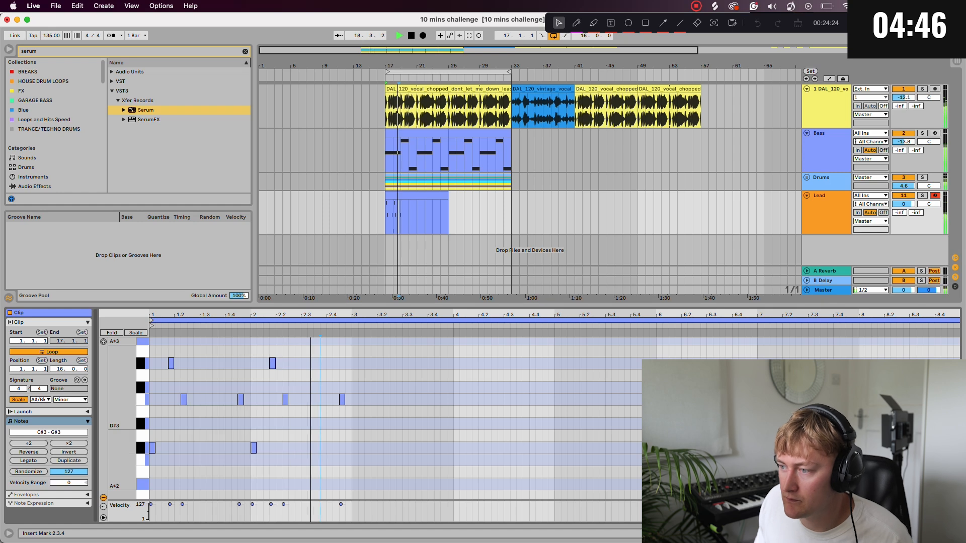
pyautogui.press('space')
pyautogui.press('space')
# Add short E#3 notes at 2.3.1 and 2.3.4, and raise the note at 2.4.3 to G#3
pyautogui.doubleClick(310, 400)
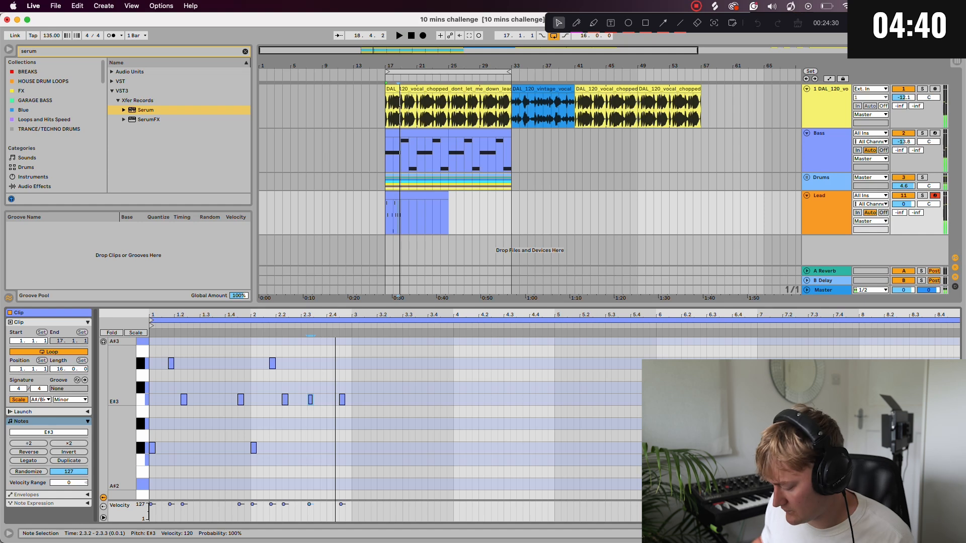
pyautogui.doubleClick(323, 401)
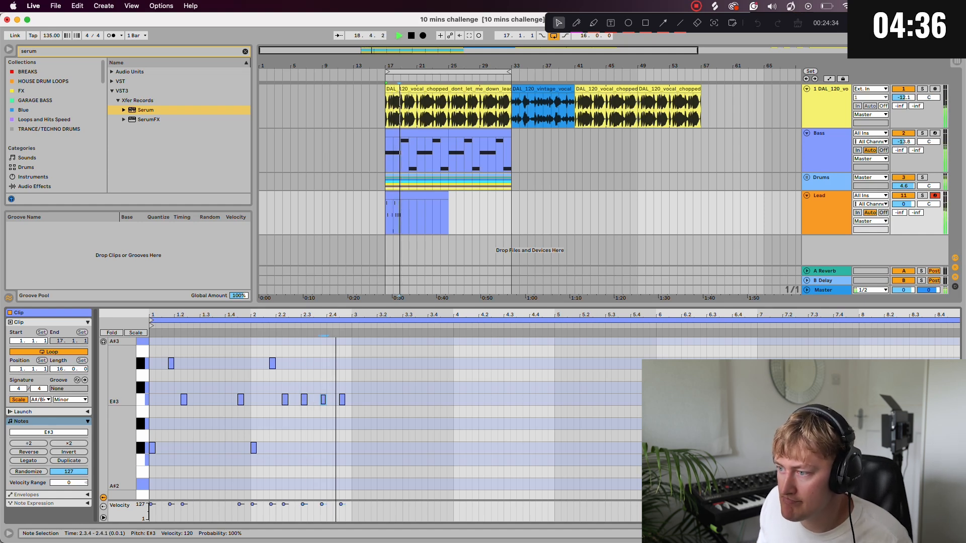
pyautogui.press('Up')
pyautogui.press('Up')
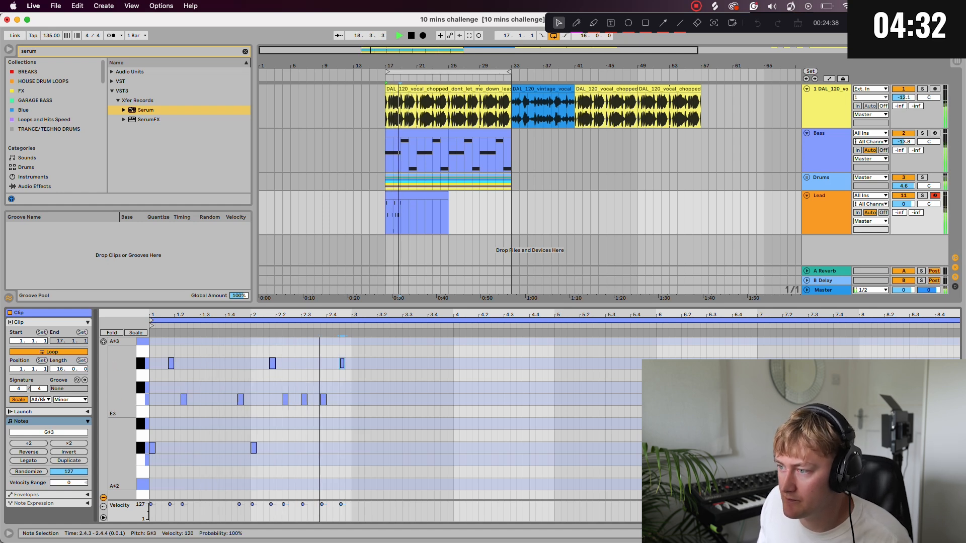
# Duplicate the two-bar lead phrase into bars 3 and 4 and play the clip from its start
pyautogui.moveTo(353, 473); pyautogui.dragTo(145, 342)
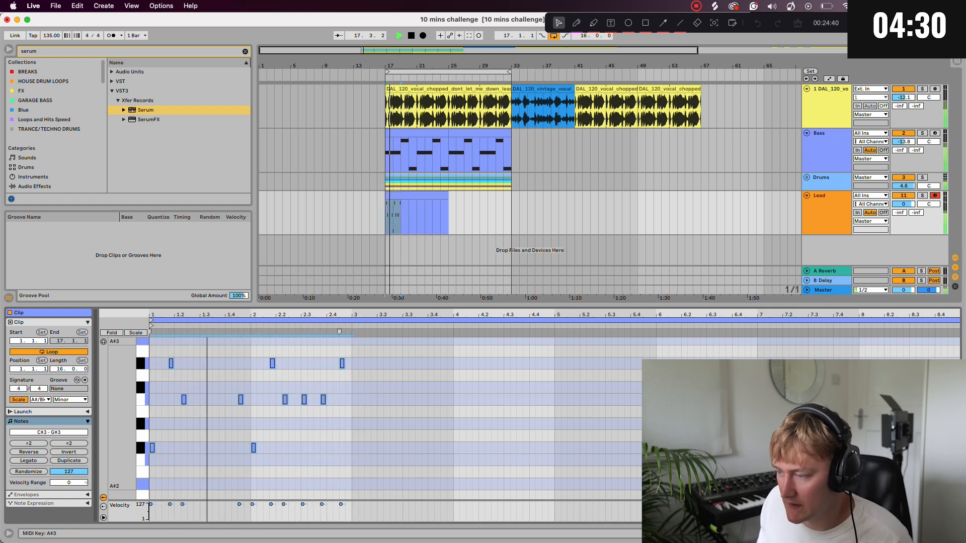
pyautogui.press('super+d')
pyautogui.press('space')
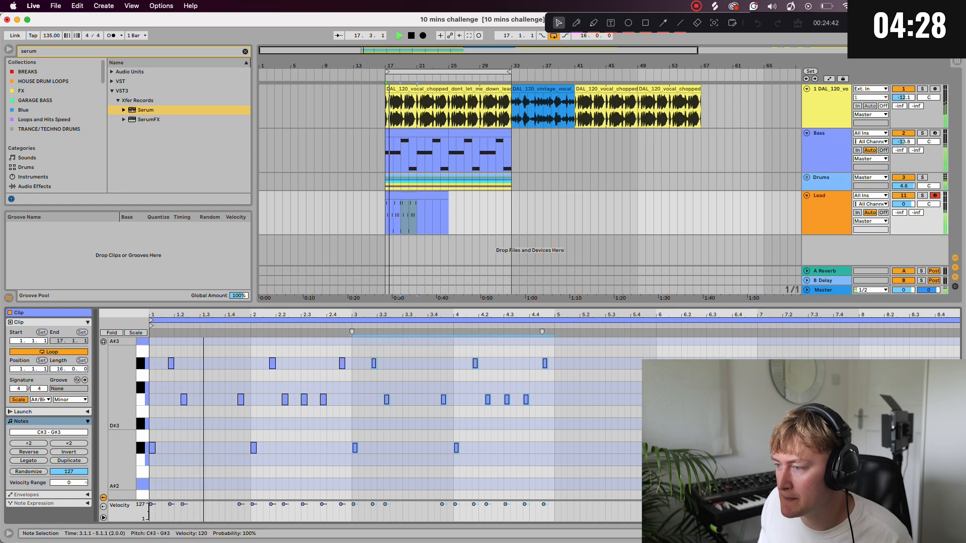
pyautogui.click(151, 422)
pyautogui.press('space')
pyautogui.press('space')
# Raise the note at 3.1.4 to B#3 and add a short E#3 note at 3.3.3
pyautogui.moveTo(374, 363); pyautogui.dragTo(373, 340)
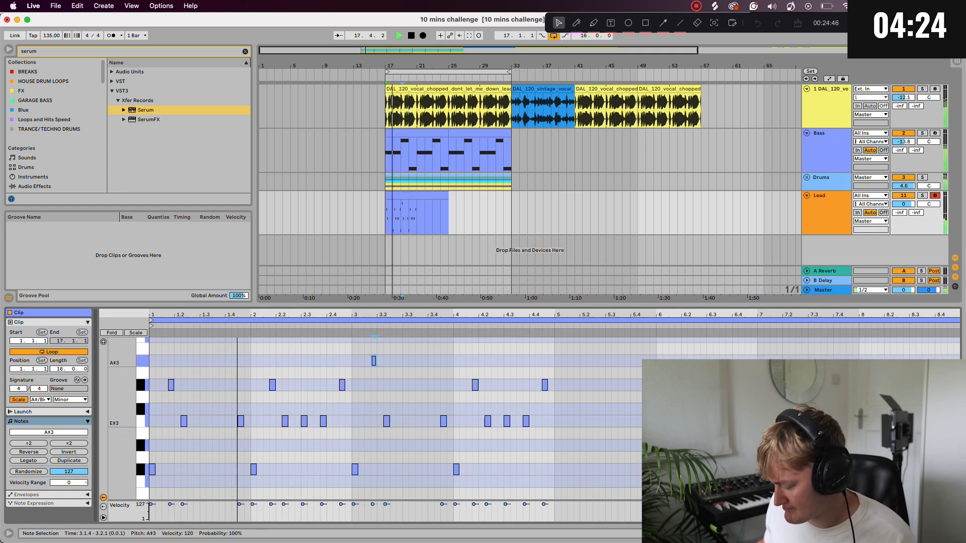
pyautogui.press('Up')
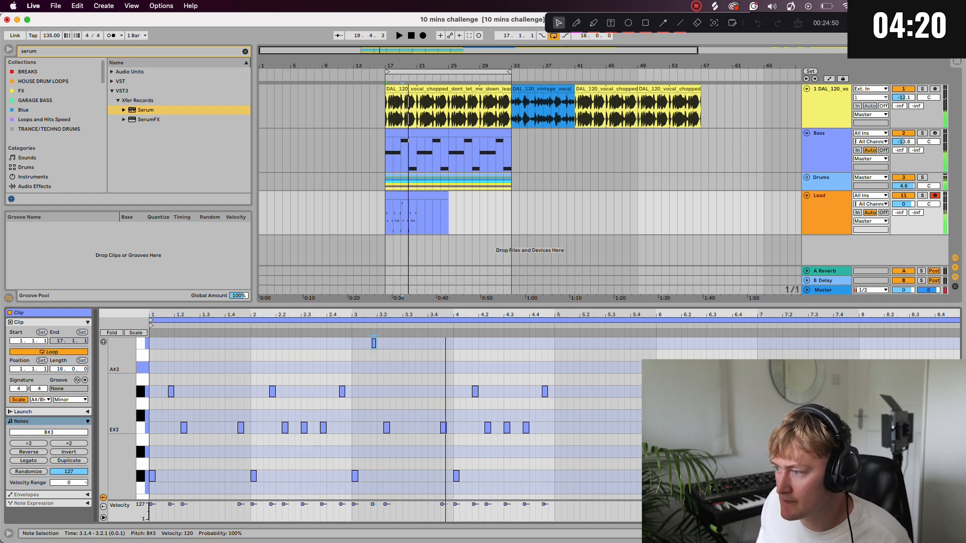
pyautogui.doubleClick(418, 429)
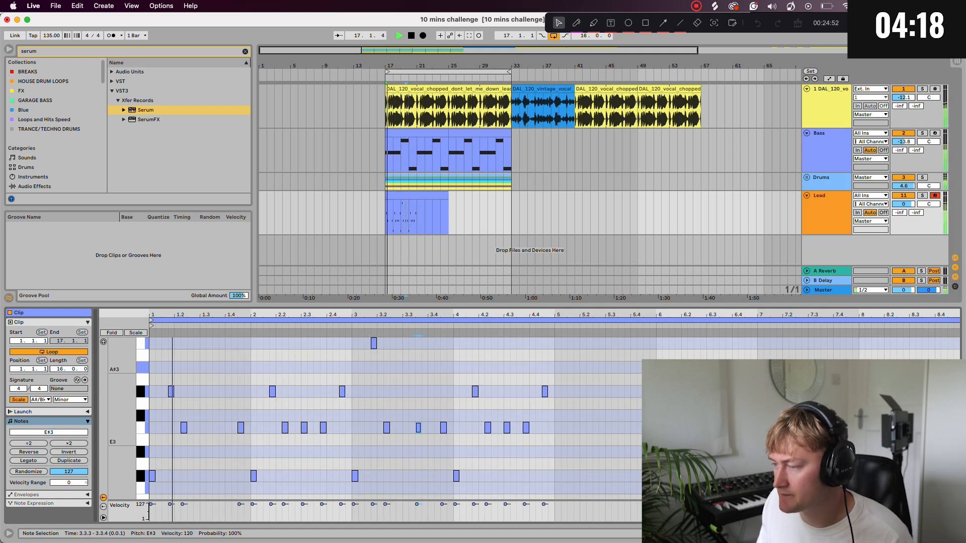
# Lower the phrase's last note at 4.4.3 to C#3 and check it in playback
pyautogui.click(545, 391)
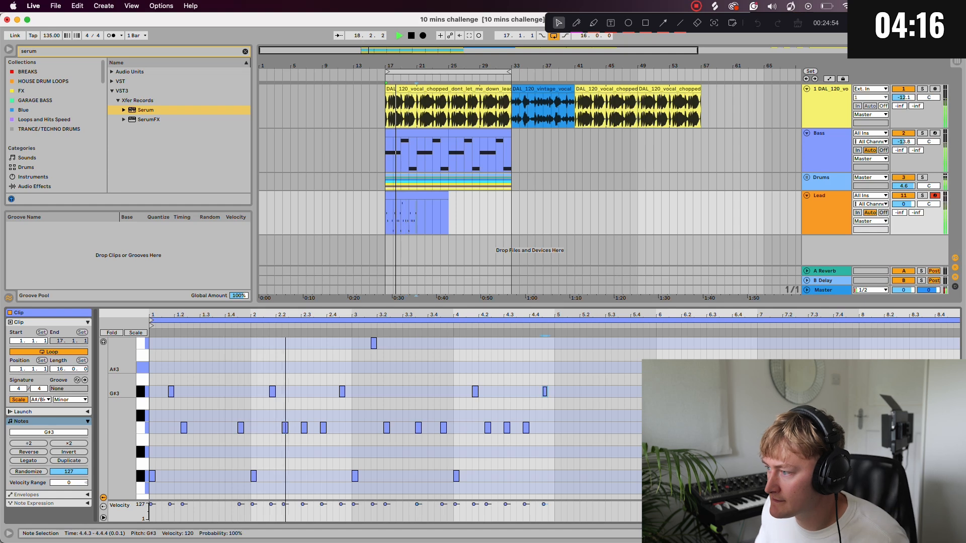
pyautogui.moveTo(545, 398); pyautogui.dragTo(545, 475)
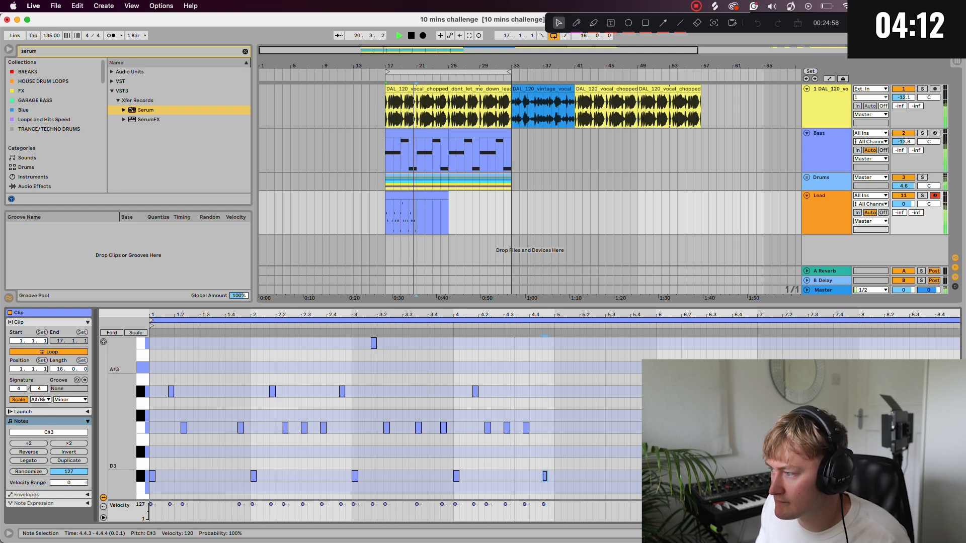
pyautogui.press('space')
# Duplicate the four-bar lead phrase into bars 5 to 8, and duplicate the Lead clip to fill the 16-bar loop
pyautogui.hotkey('ctrl', 'a')
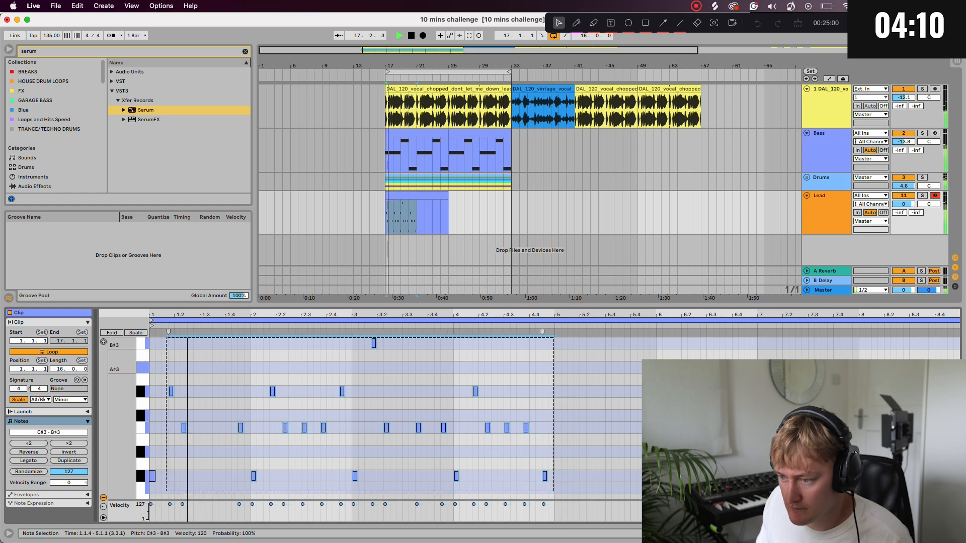
pyautogui.hotkey('ctrl', 'd')
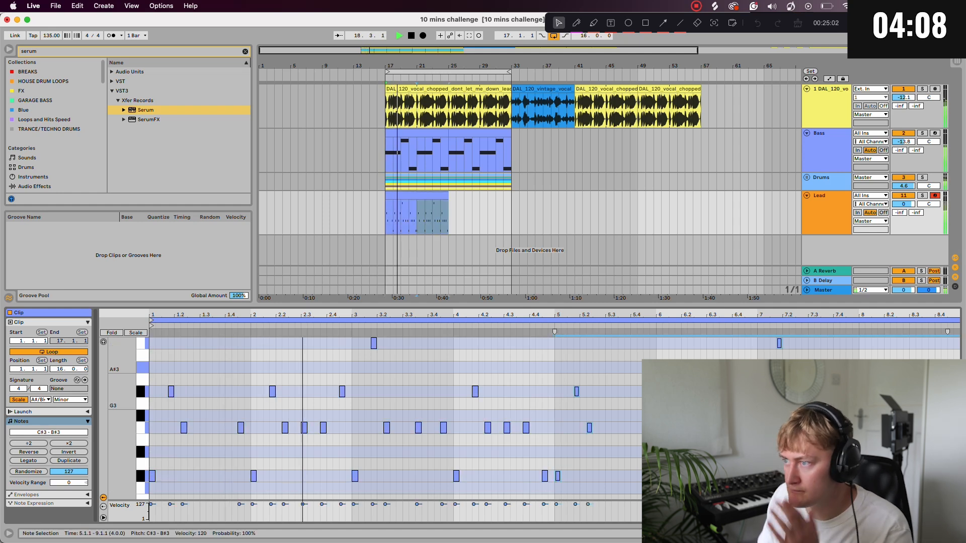
pyautogui.hotkey('ctrl', 'd')
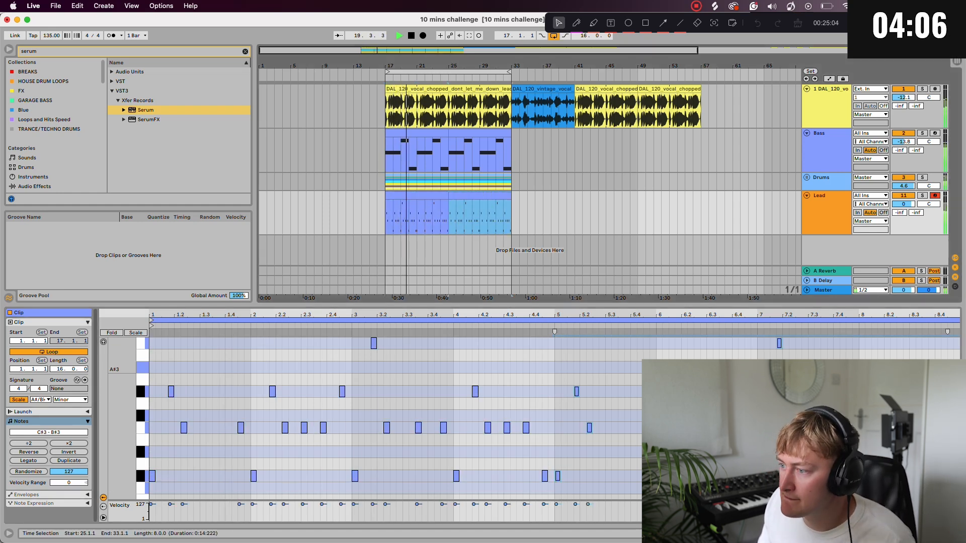
pyautogui.click(549, 357)
pyautogui.press('space')
pyautogui.click(417, 195)
pyautogui.press('space')
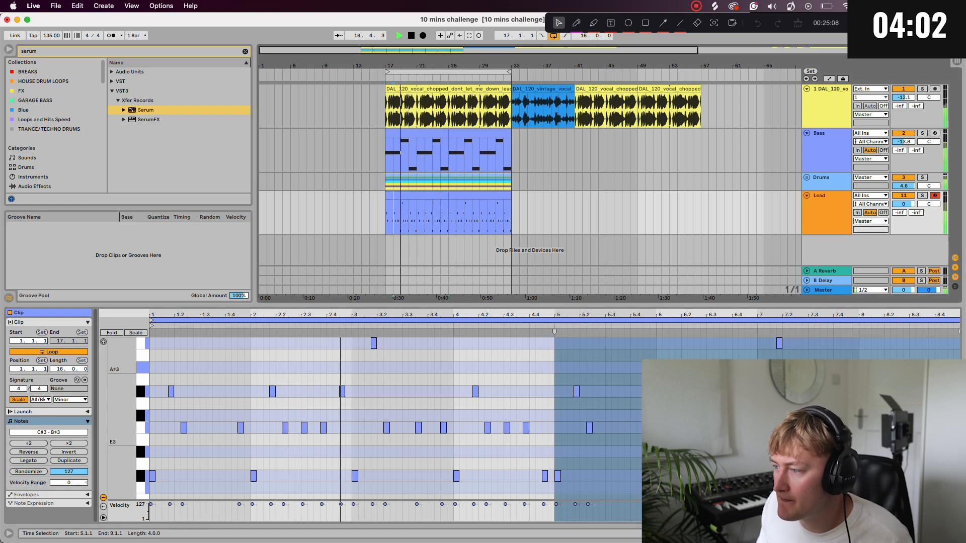
# Move the E#3 note at 3.3.3 back to 3.3.1 and add another short E#3 note at 3.3.4
pyautogui.moveTo(418, 428); pyautogui.dragTo(411, 428)
pyautogui.press('space')
pyautogui.press('space')
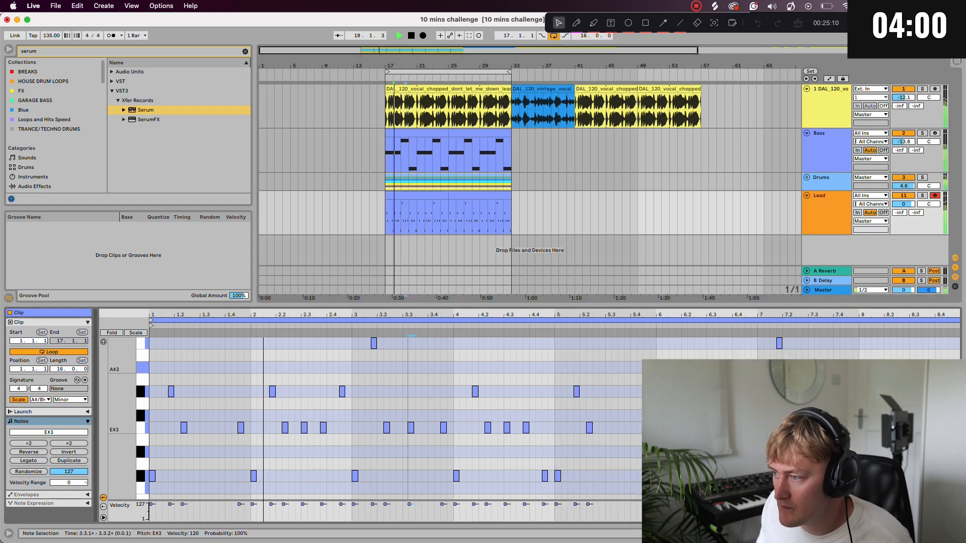
pyautogui.press('Left')
pyautogui.doubleClick(424, 429)
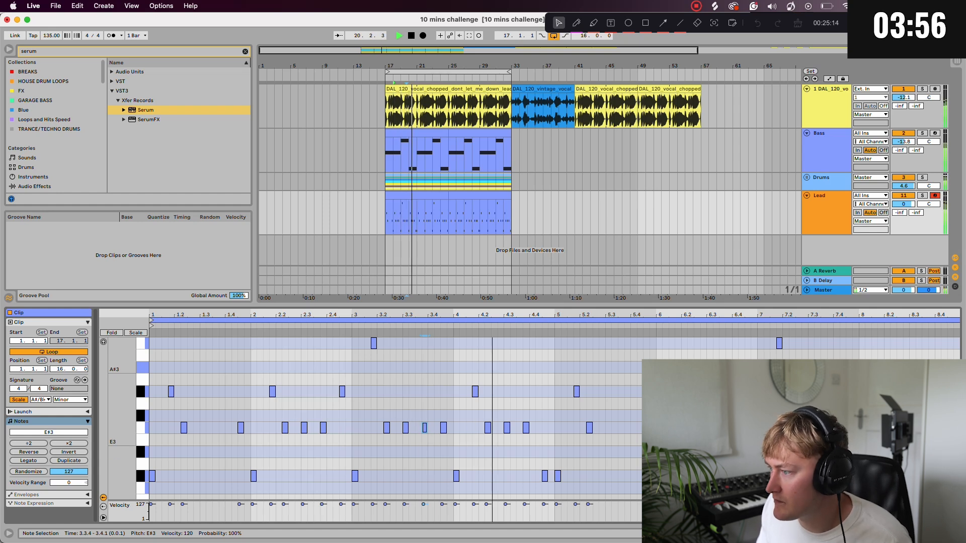
# Change the note at 4.4.3 to D#3 and replay the end of the phrase
pyautogui.press('space')
pyautogui.press('space')
pyautogui.moveTo(545, 476); pyautogui.dragTo(544, 452)
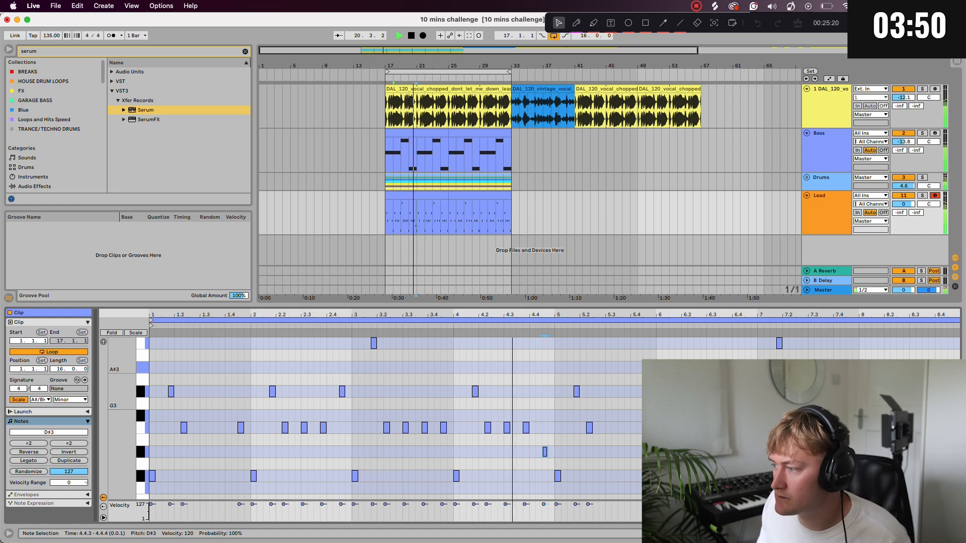
pyautogui.press('space')
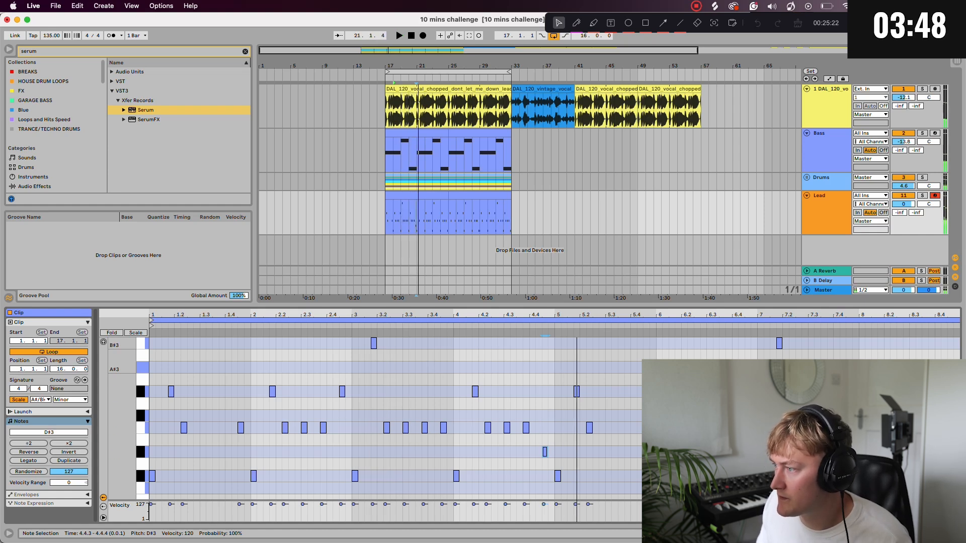
# Replace the notes in bars 5 to 8 with a fresh duplicate of the revised first four bars
pyautogui.moveTo(555, 490); pyautogui.dragTo(958, 343)
pyautogui.press('Delete')
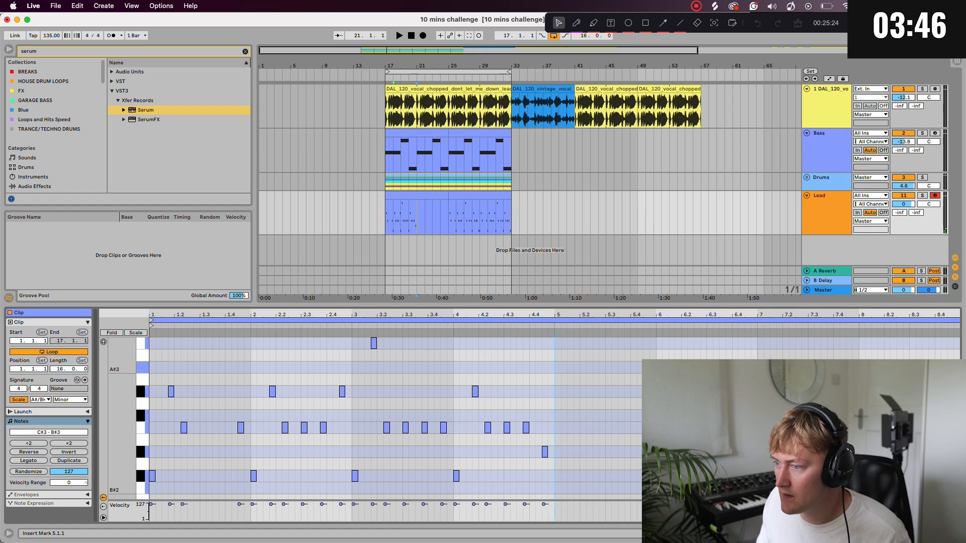
pyautogui.moveTo(555, 489); pyautogui.dragTo(150, 344)
pyautogui.press('super+d')
pyautogui.press('space')
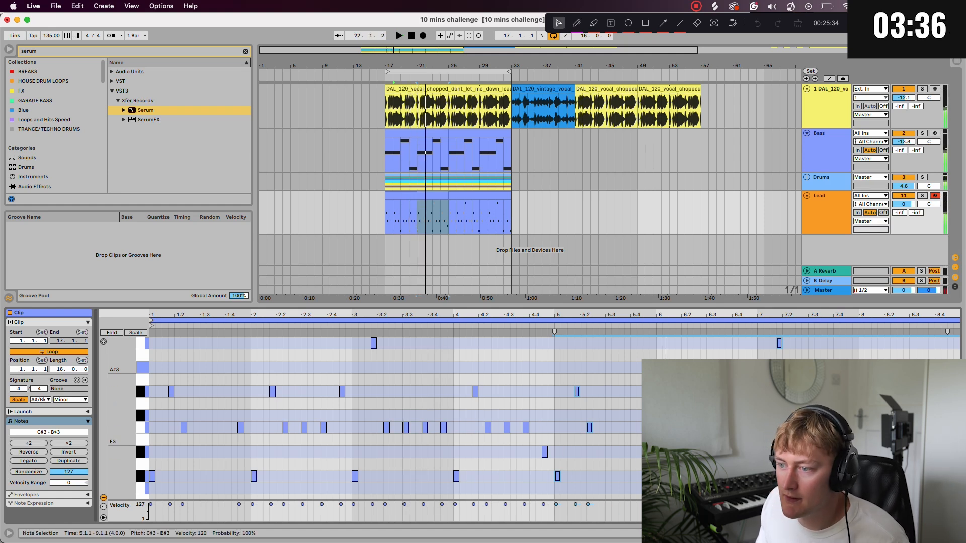
# Add a short E#3 note at 1.3.1 and replay the lead phrase from the loop start
pyautogui.doubleClick(203, 428)
pyautogui.press('space')
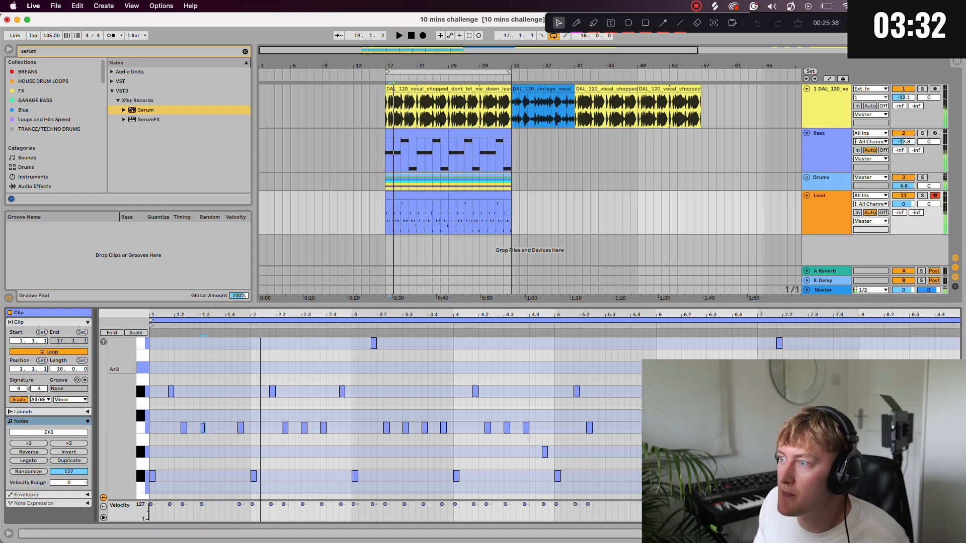
pyautogui.click(377, 214)
pyautogui.press('space')
pyautogui.click(385, 214)
pyautogui.press('space')
pyautogui.press('space')
pyautogui.press('space')
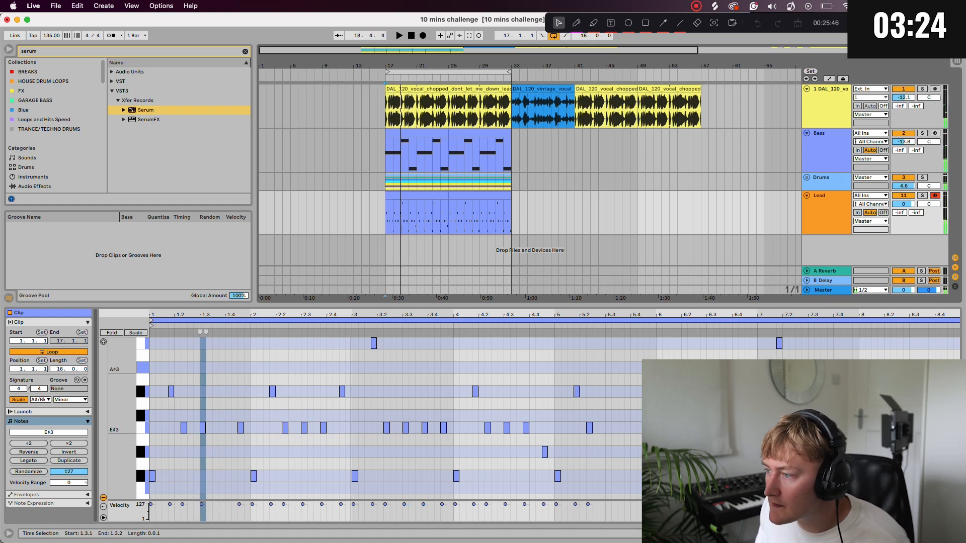
# Delete the E#3 note at 3.3.4 and listen through the lead phrase
pyautogui.click(424, 428)
pyautogui.press('space')
pyautogui.press('Delete')
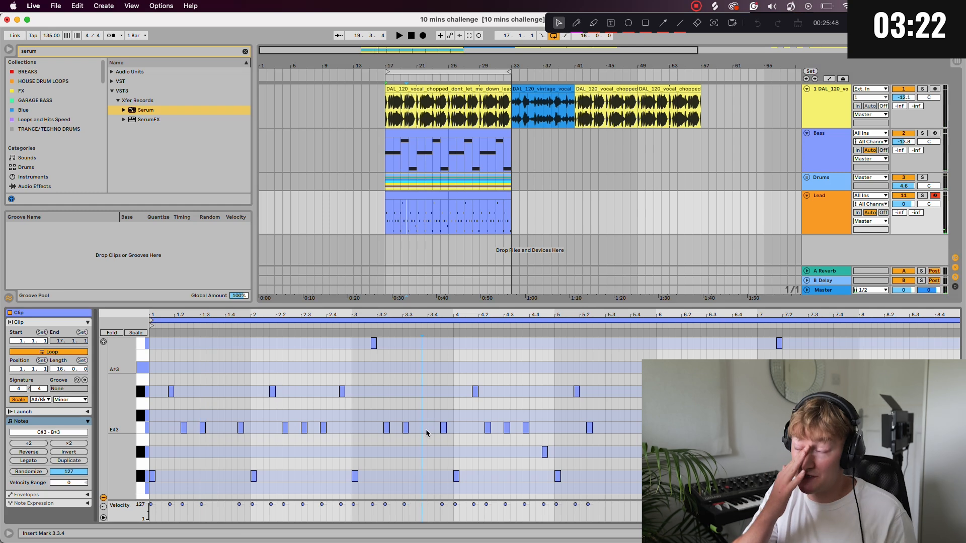
pyautogui.press('space')
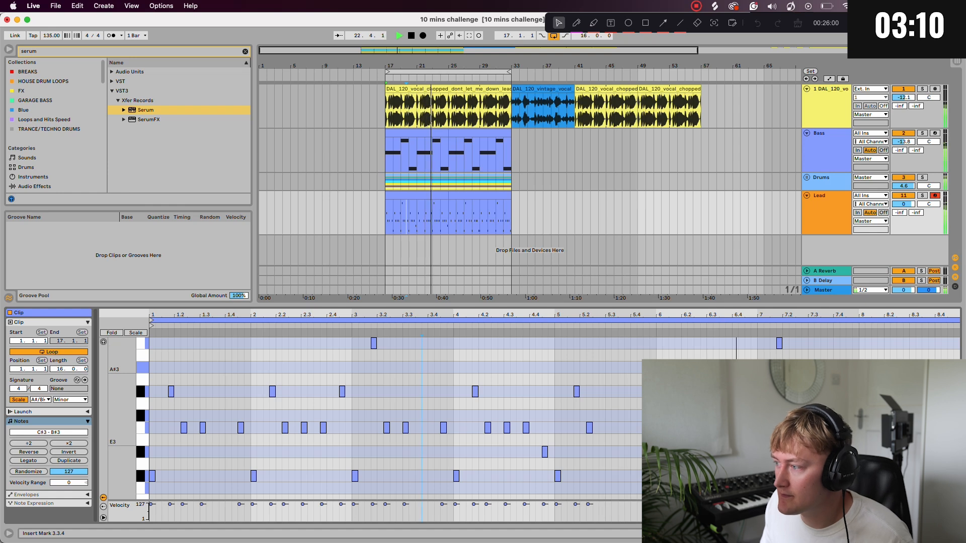
pyautogui.press('space')
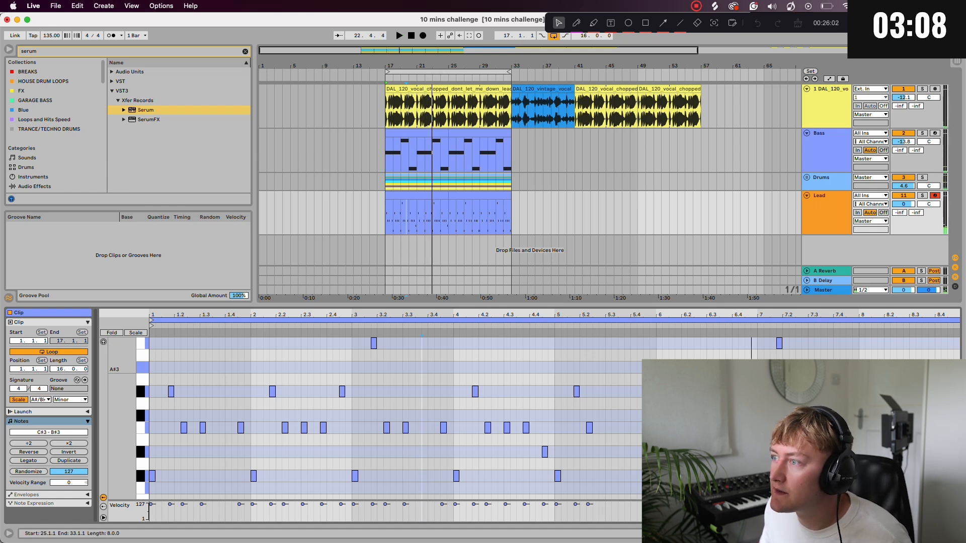
# Try shortening the first Lead clip to three bars and duplicating it across the loop
pyautogui.moveTo(448, 195); pyautogui.dragTo(409, 196)
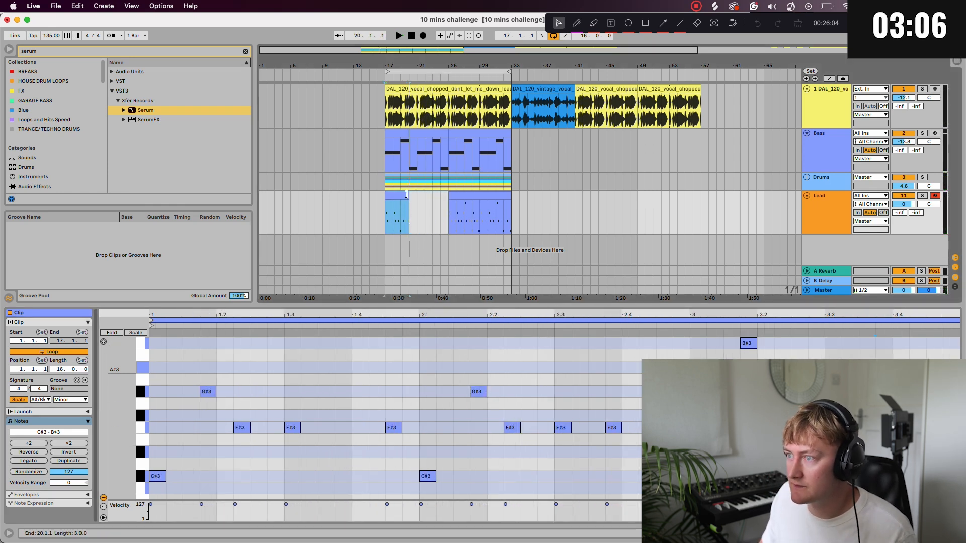
pyautogui.press('super+d')
pyautogui.press('space')
pyautogui.click(386, 217)
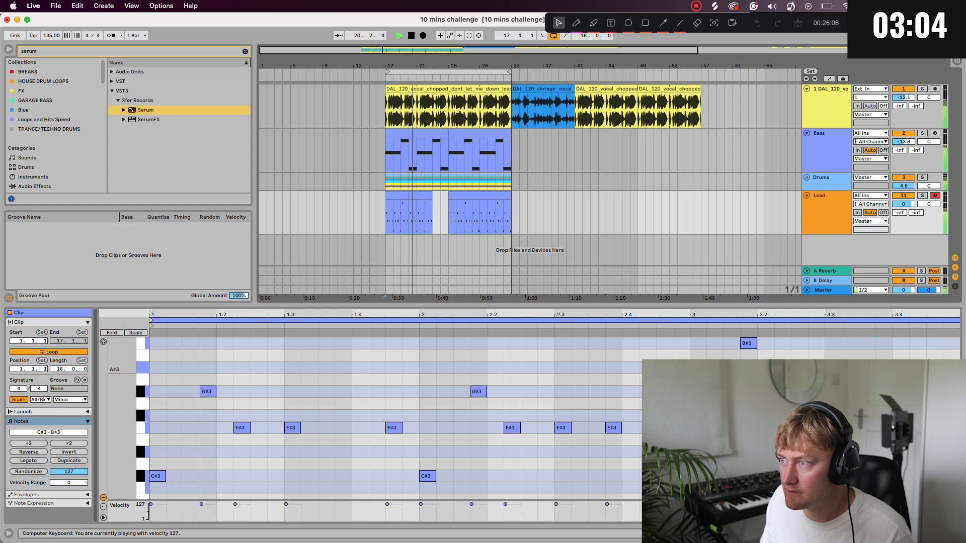
pyautogui.press('space')
pyautogui.press('space')
pyautogui.press('super+d')
pyautogui.press('super+d')
pyautogui.press('super+d')
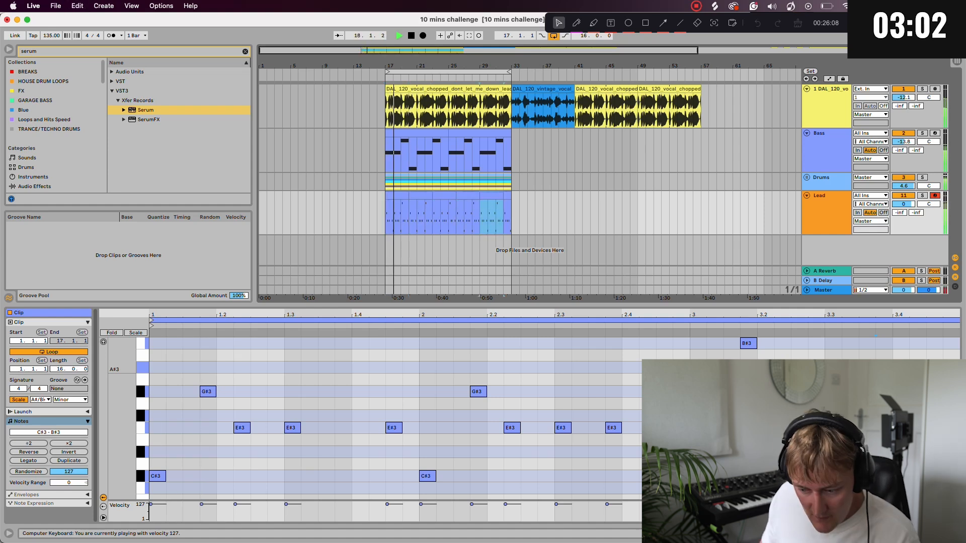
pyautogui.press('space')
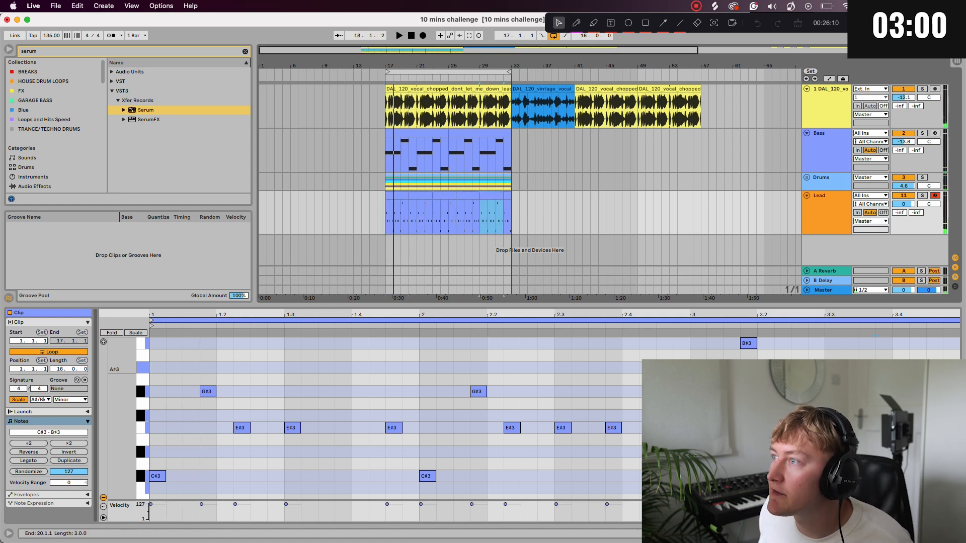
# Extend the first Lead clip to four bars, ending at 21.1.1, and duplicate it three times to fill the 16-bar loop
pyautogui.click(396, 196)
pyautogui.moveTo(409, 216); pyautogui.dragTo(416, 216)
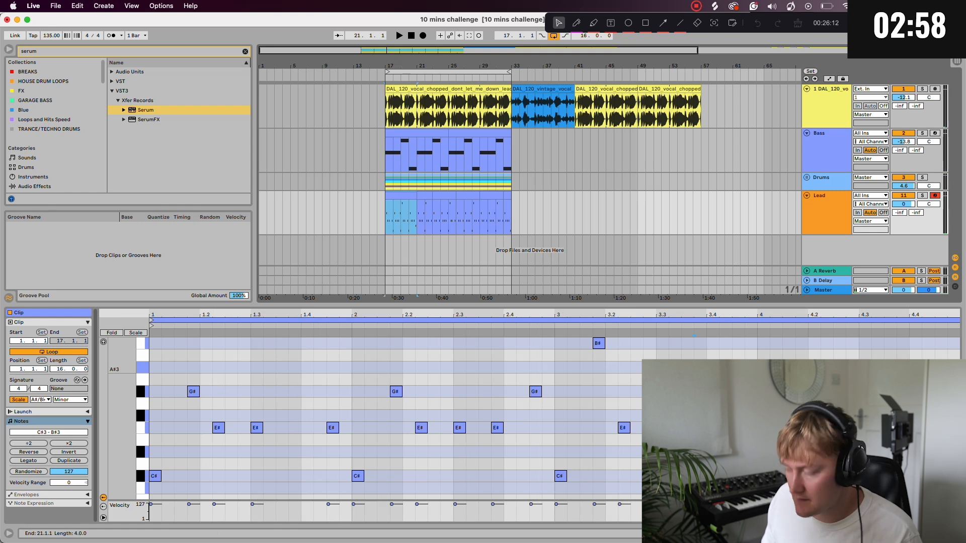
pyautogui.press('super+d')
pyautogui.press('super+d')
pyautogui.press('super+d')
pyautogui.click(387, 216)
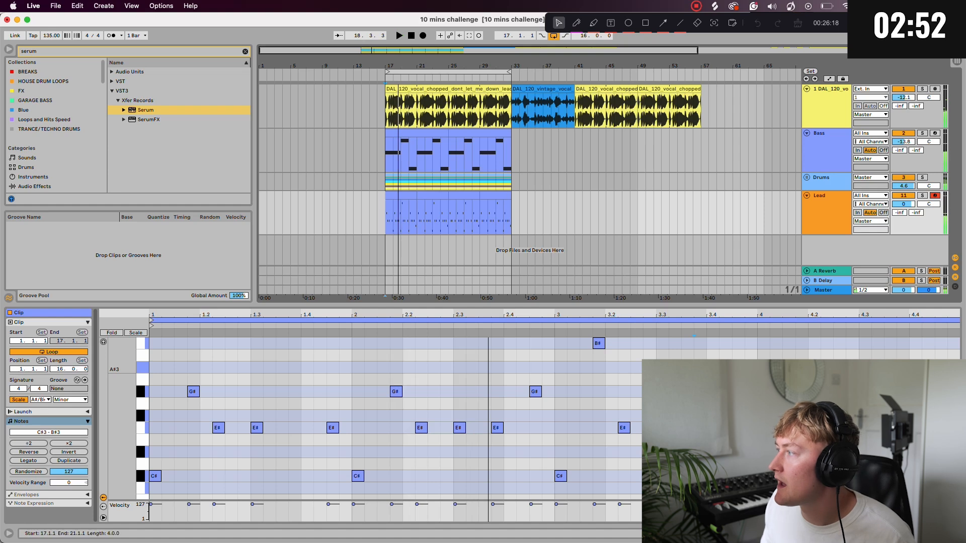
# Insert a new MIDI track named Pad below Lead and load Serum on it
pyautogui.rightClick(817, 208)
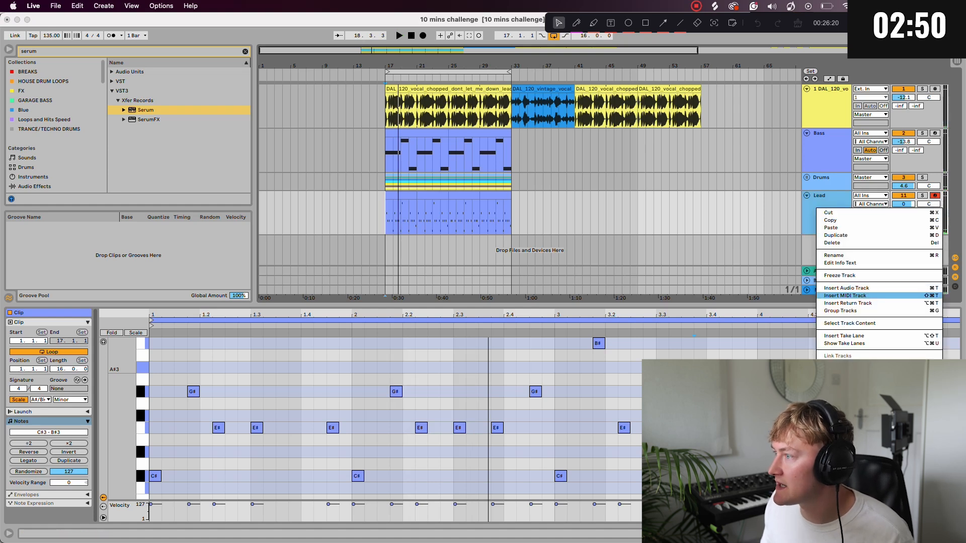
pyautogui.click(845, 295)
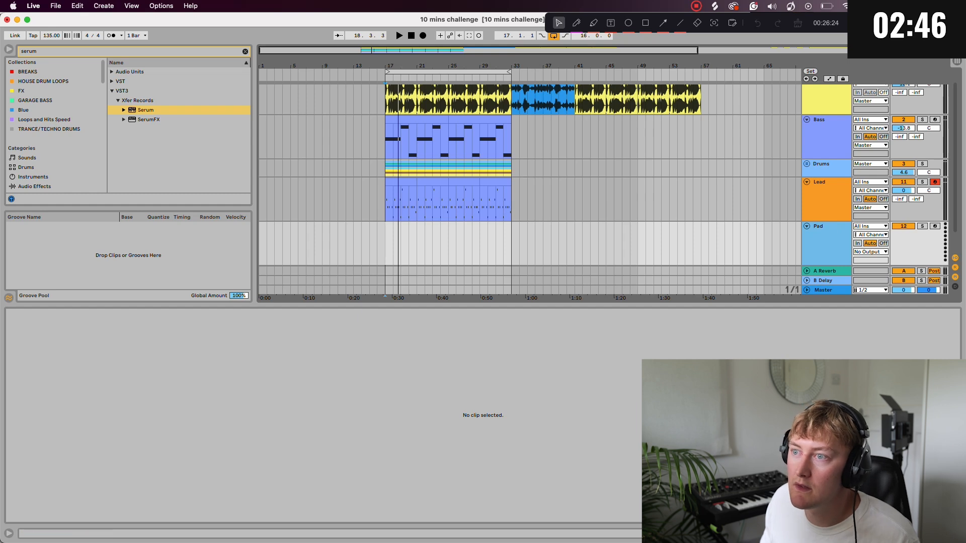
pyautogui.press('Return')
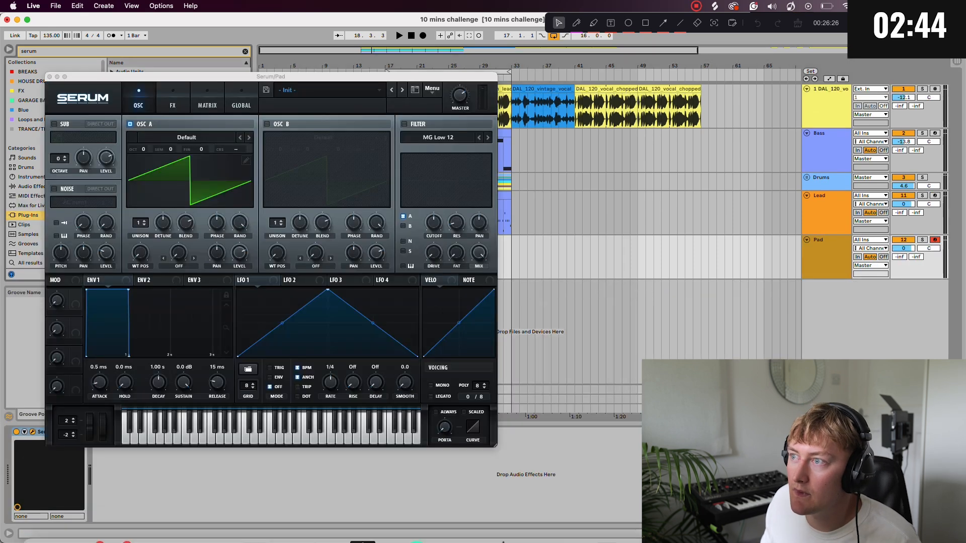
# Load the Pad - BBY preset from the UK Garage Volume 4 user presets into the Pad track's Serum and close the plug-in window
pyautogui.click(327, 89)
pyautogui.moveTo(327, 213)
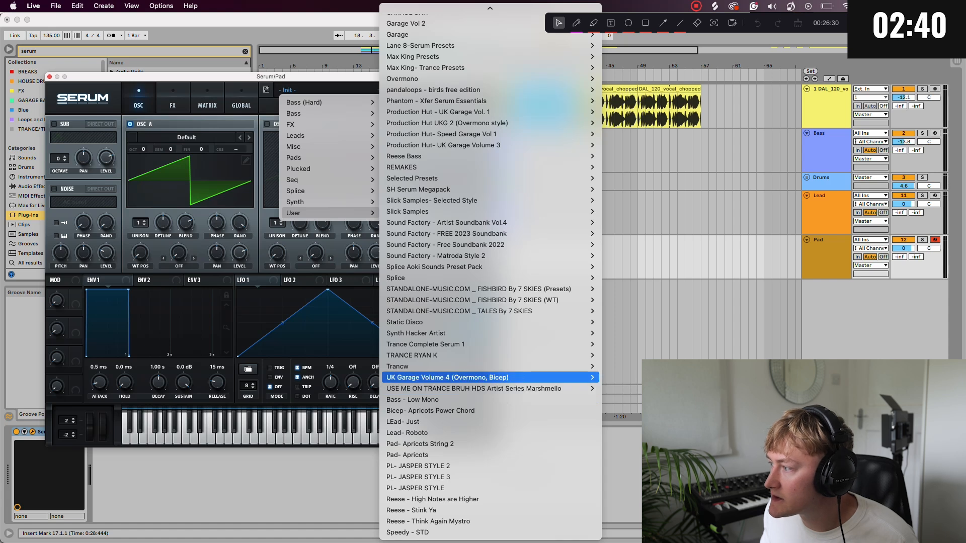
pyautogui.moveTo(453, 377)
pyautogui.click(619, 376)
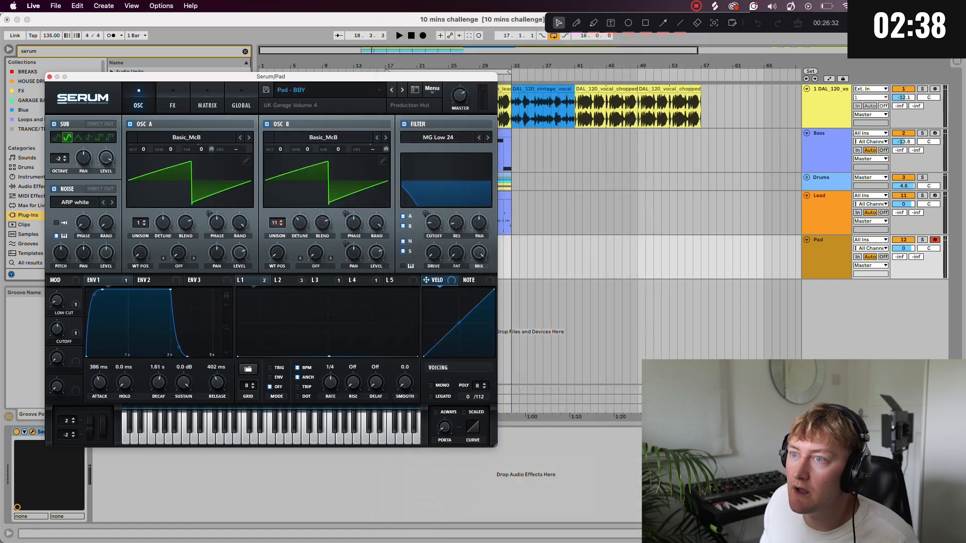
pyautogui.click(50, 76)
# Copy the first Bass MIDI clip, from 17.1.1 to 25.1.1, onto the Pad track at the same position
pyautogui.click(393, 258)
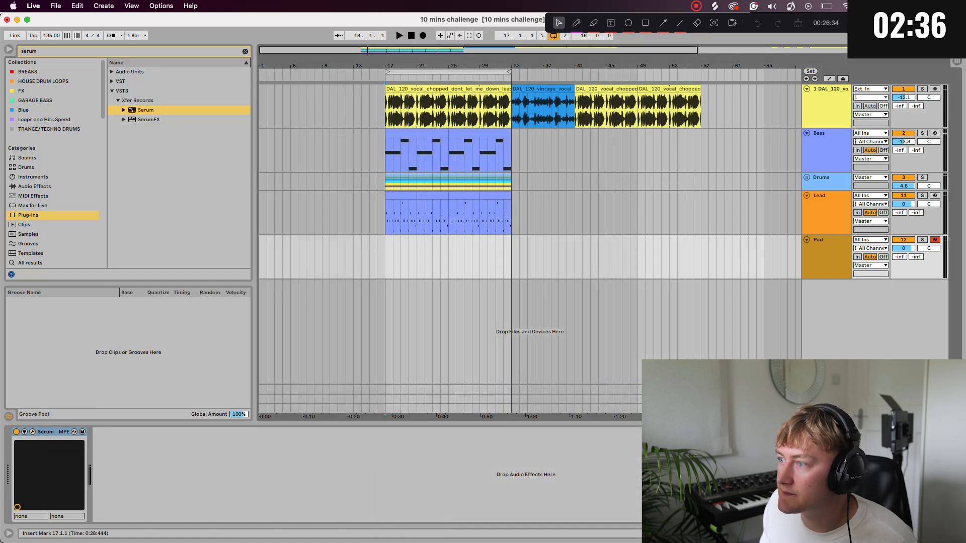
pyautogui.moveTo(390, 258); pyautogui.dragTo(414, 258)
pyautogui.click(444, 132)
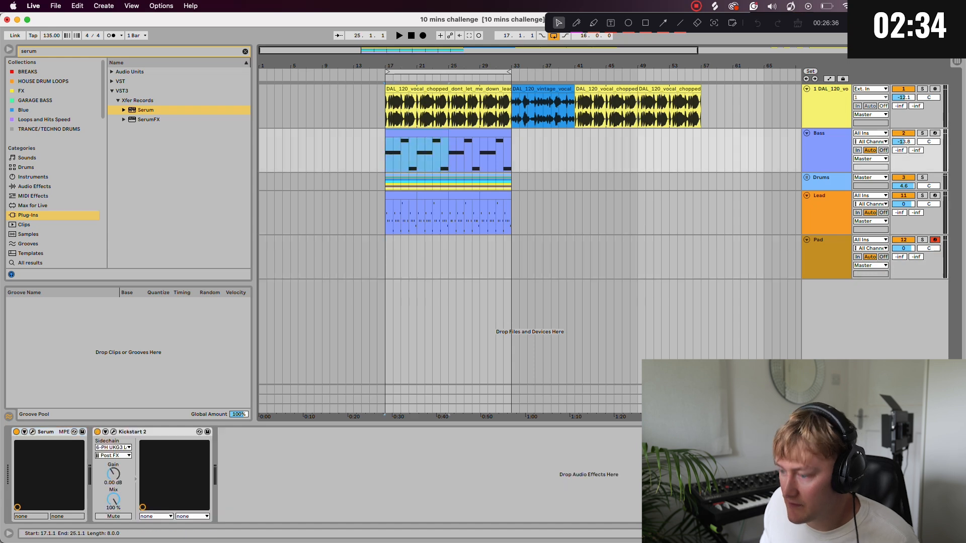
pyautogui.moveTo(401, 133); pyautogui.dragTo(401, 240)
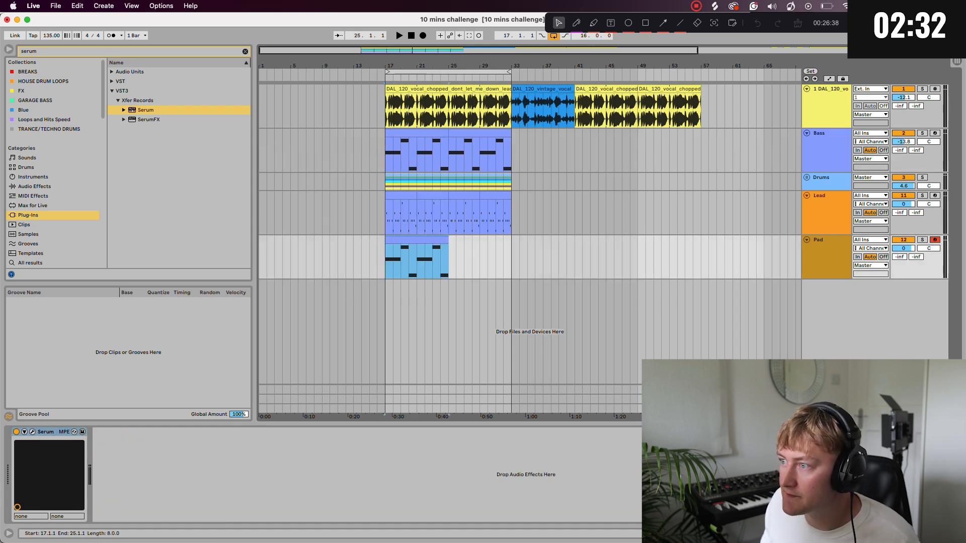
# Open the Pad clip's notes, copy the opening A#2 note up to C#3, and raise the copy one octave
pyautogui.doubleClick(401, 240)
pyautogui.moveTo(302, 428); pyautogui.dragTo(302, 390)
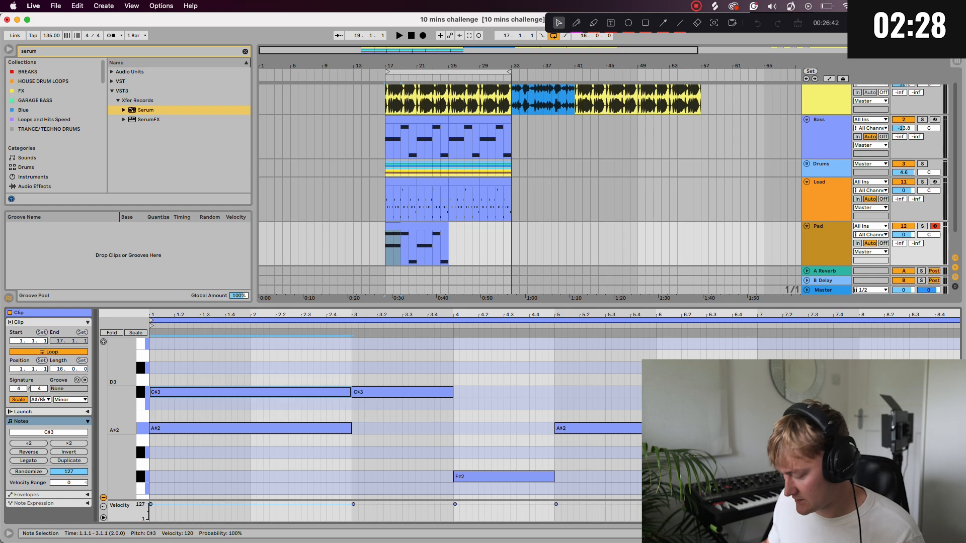
pyautogui.hotkey('shift', 'Up')
pyautogui.moveTo(121, 438); pyautogui.dragTo(94, 438)
pyautogui.click(212, 469)
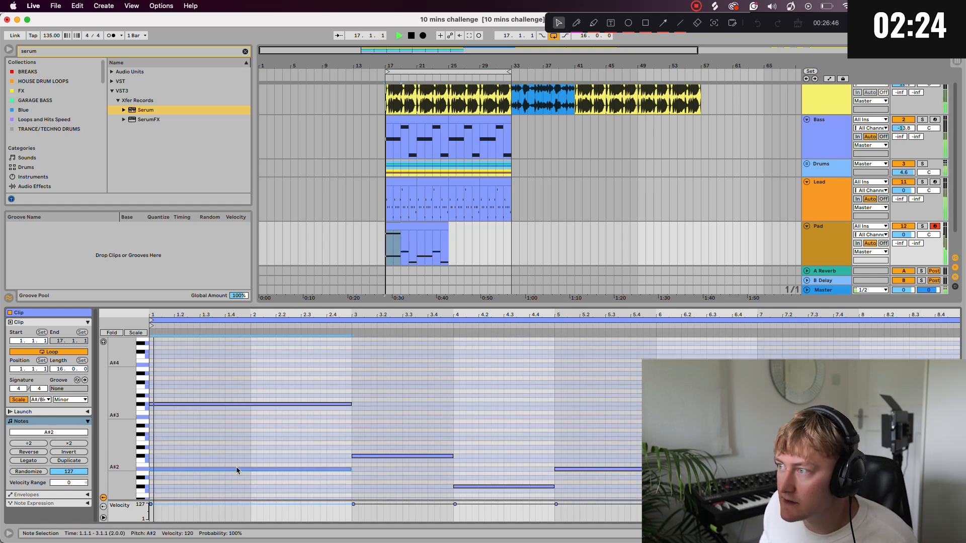
# Set the Pad track's volume to -8.9 dB and move the opening chord's upper note down to E#3 while auditioning
pyautogui.press('space')
pyautogui.moveTo(903, 235); pyautogui.dragTo(904, 241)
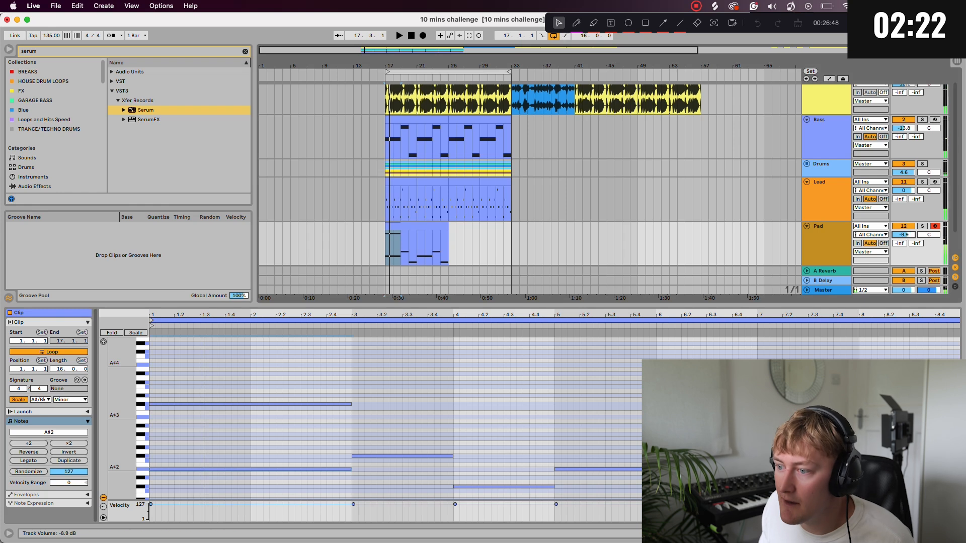
pyautogui.press('space')
pyautogui.press('space')
pyautogui.moveTo(226, 404); pyautogui.dragTo(226, 439)
pyautogui.press('space')
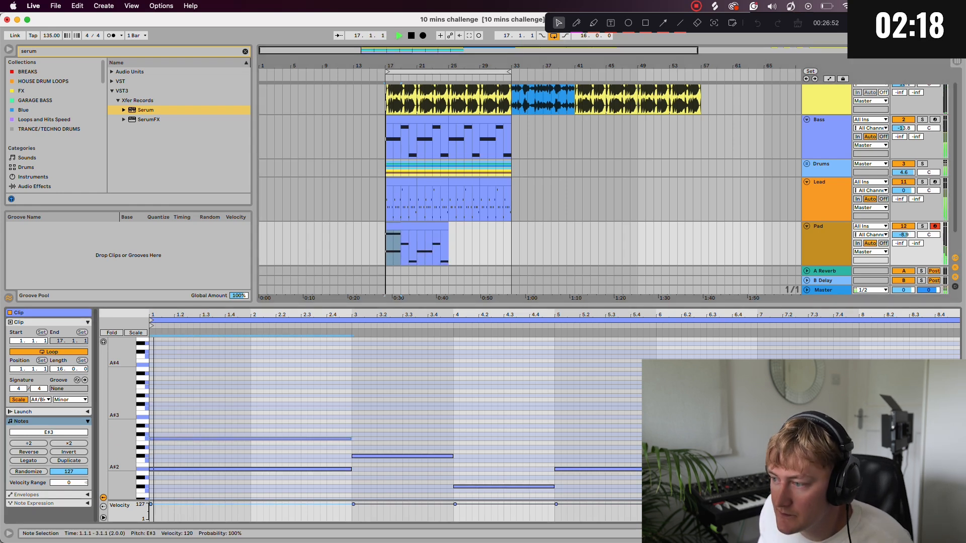
# Add a one-bar G#3 note at bar 3 and a one-bar E#3 note at bar 4 above the Pad clip's root notes
pyautogui.scroll(-1, 349, 485)
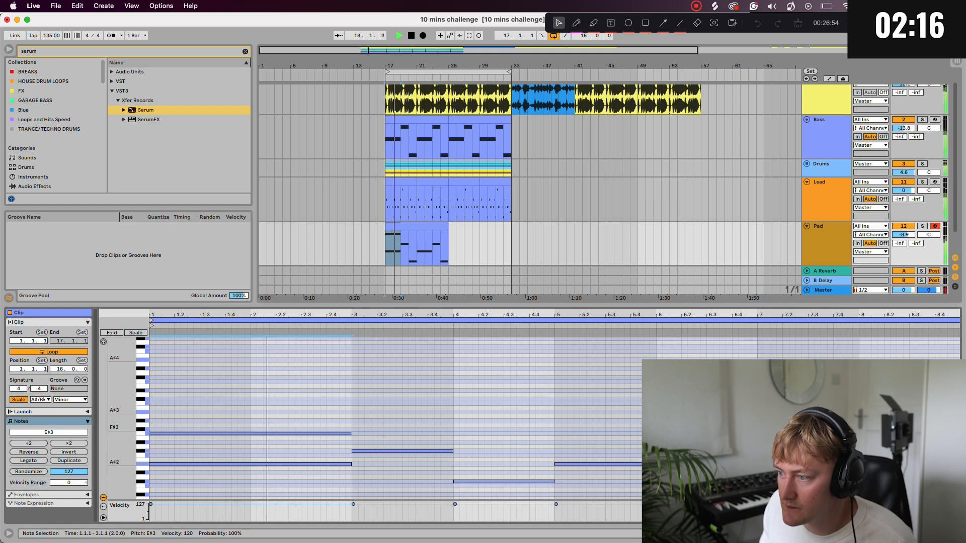
pyautogui.doubleClick(355, 421)
pyautogui.moveTo(355, 421); pyautogui.dragTo(542, 414)
pyautogui.scroll(-3, 454, 422)
pyautogui.doubleClick(457, 414)
pyautogui.scroll(-7, 503, 418)
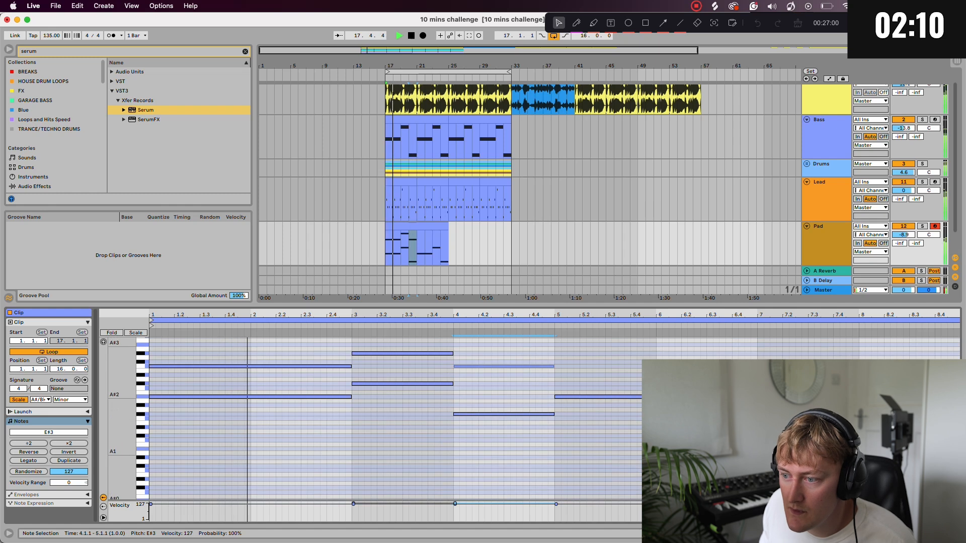
# Try a sustained low C#2 note from 1.1.1 to 4.4.4 under the pad chords, shifted down to B#1
pyautogui.doubleClick(151, 435)
pyautogui.moveTo(150, 435); pyautogui.dragTo(548, 435)
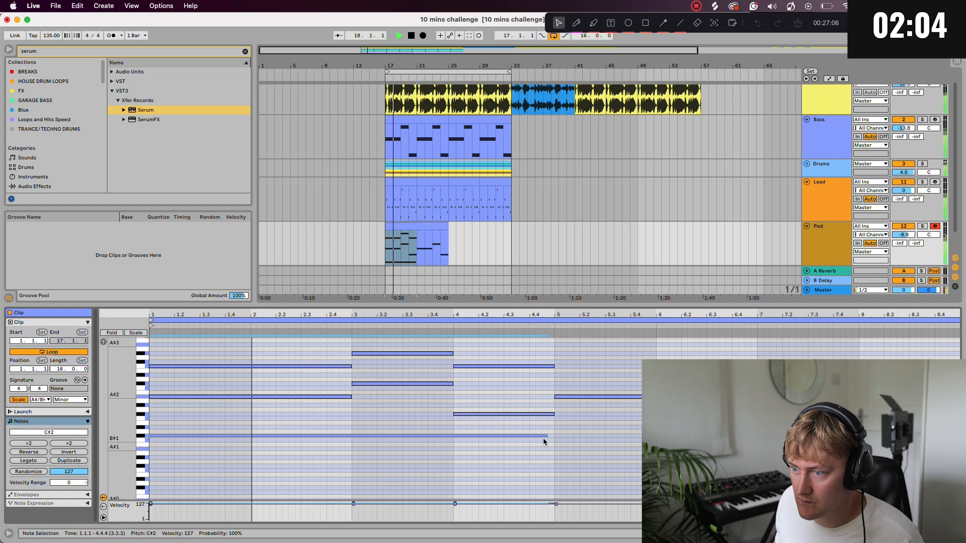
pyautogui.press('Down')
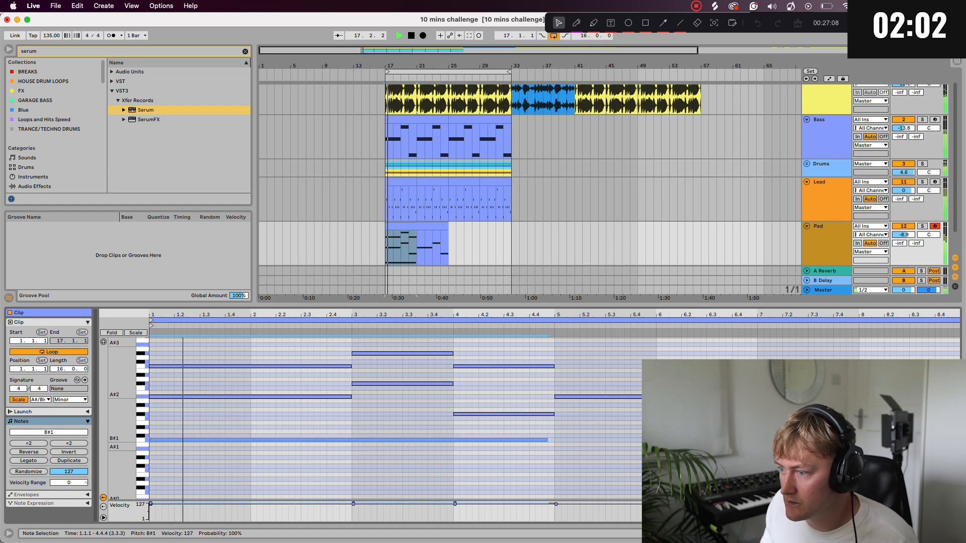
pyautogui.hotkey('shift', 'Right')
pyautogui.hotkey('shift', 'Right')
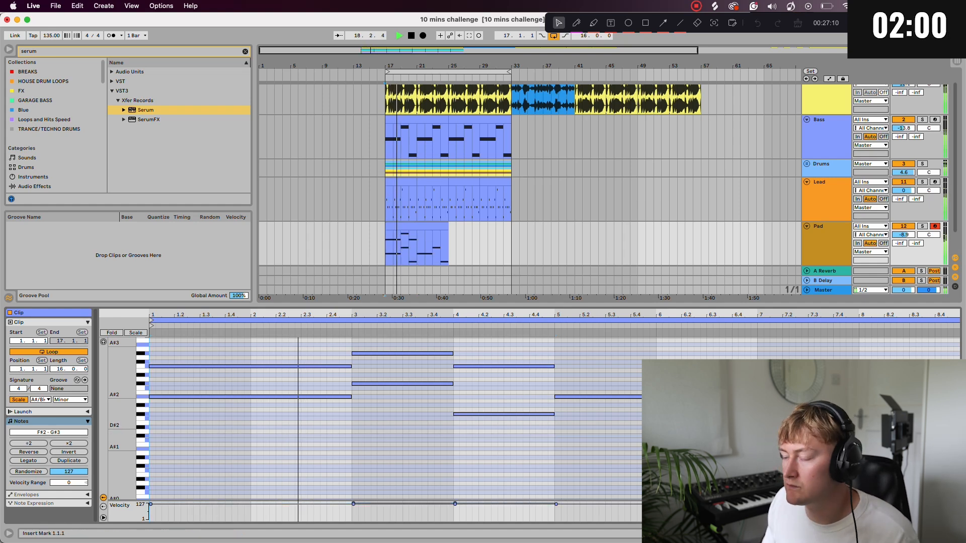
pyautogui.press('Delete')
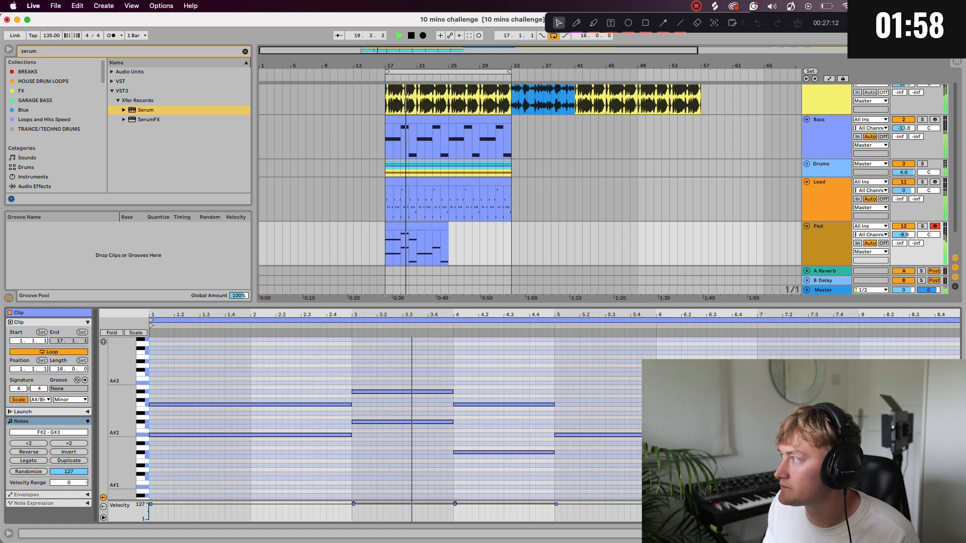
# Set the Pad track's volume to -11.6 dB and shorten its clip to four bars, ending at 21.1.1
pyautogui.moveTo(904, 235); pyautogui.dragTo(904, 242)
pyautogui.moveTo(448, 226); pyautogui.dragTo(417, 226)
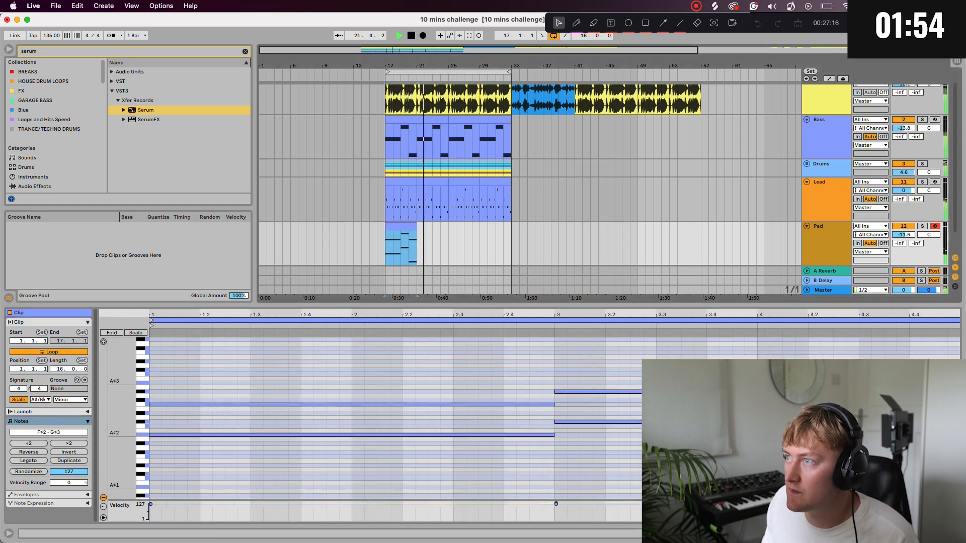
pyautogui.press('Home')
# Duplicate the four-bar Pad clip five times so the pad runs to 41.1.1
pyautogui.click(403, 226)
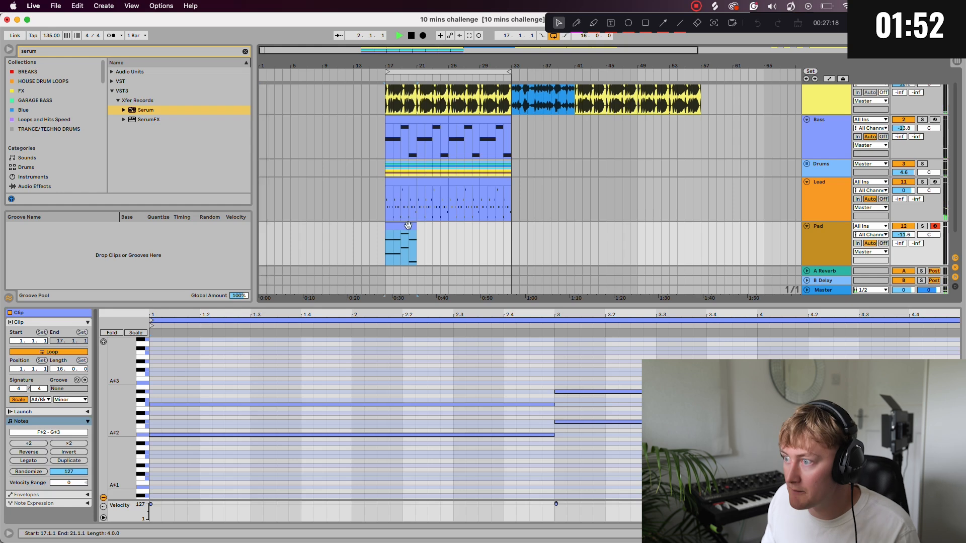
pyautogui.press('super+d')
pyautogui.press('super+d')
pyautogui.press('super+d')
pyautogui.press('super+d')
pyautogui.press('super+d')
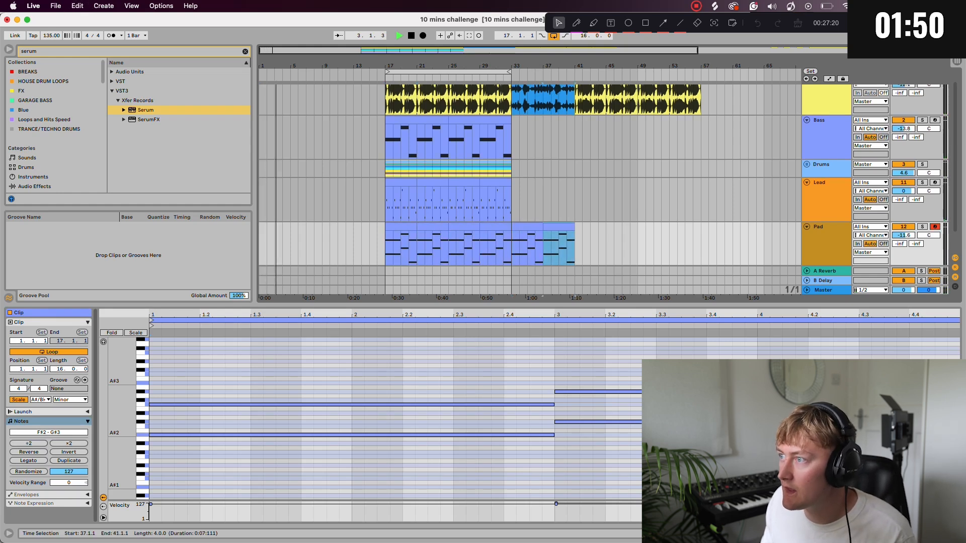
# Duplicate the second Bass clip into 33.1.1 to 41.1.1 beneath the vintage vocal section
pyautogui.scroll(1, 530, 176)
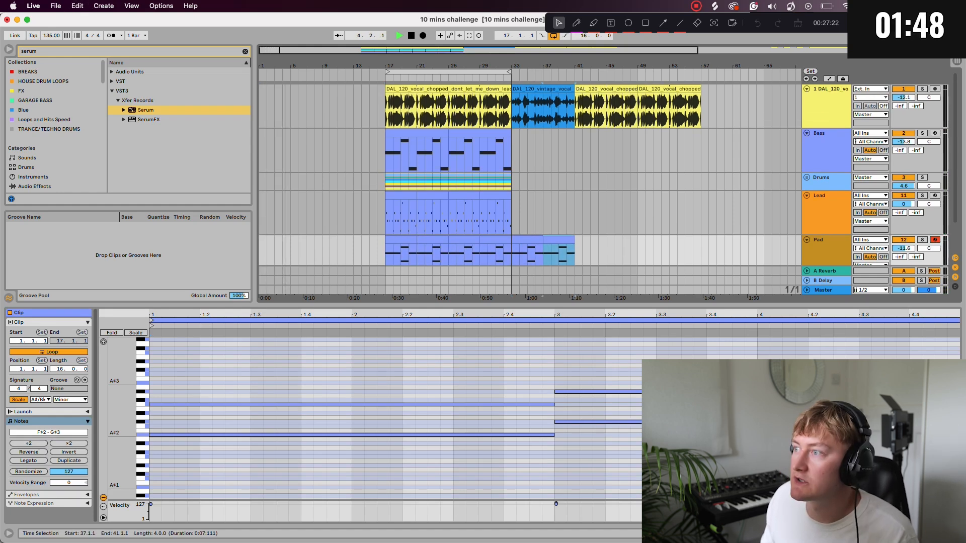
pyautogui.moveTo(449, 157); pyautogui.dragTo(511, 157)
pyautogui.press('super+d')
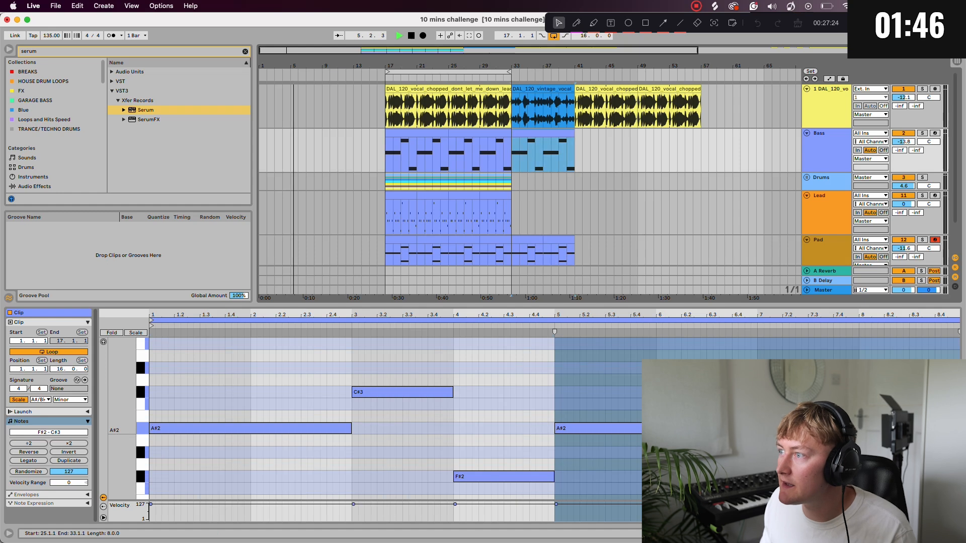
# Move all four Lead clips to the second chopped vocal section, from 41.1.1 to 57.1.1
pyautogui.scroll(-2, 530, 189)
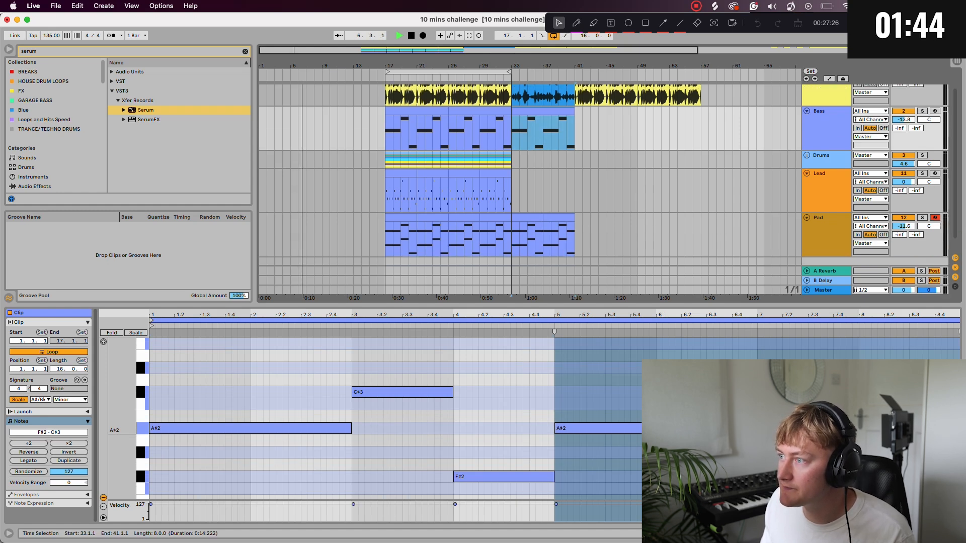
pyautogui.moveTo(510, 193); pyautogui.dragTo(583, 197)
pyautogui.scroll(2, 512, 193)
pyautogui.scroll(-1, 582, 197)
pyautogui.scroll(-1, 582, 197)
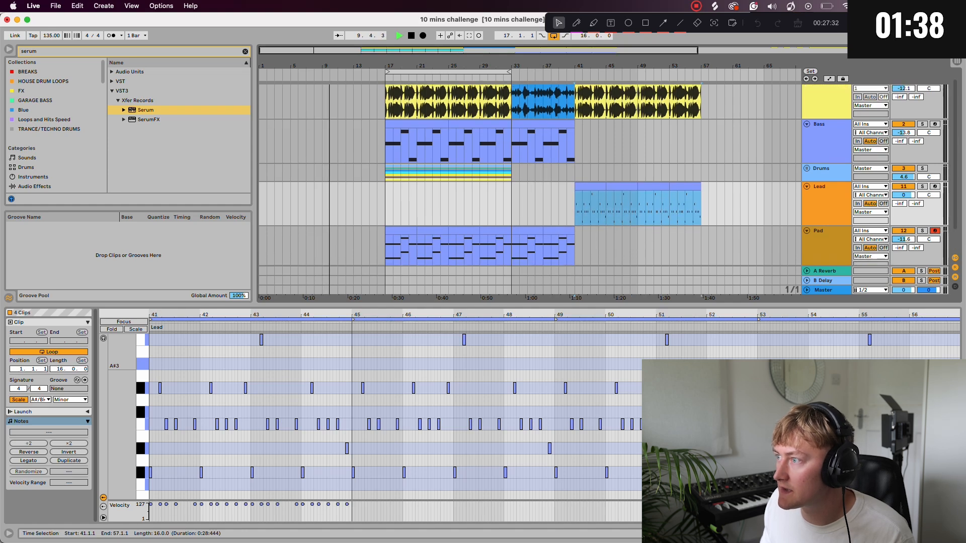
# Duplicate the 16-bar Drums section, unfold the group, and move the copied clips to 41.1.1 to 57.1.1
pyautogui.click(543, 201)
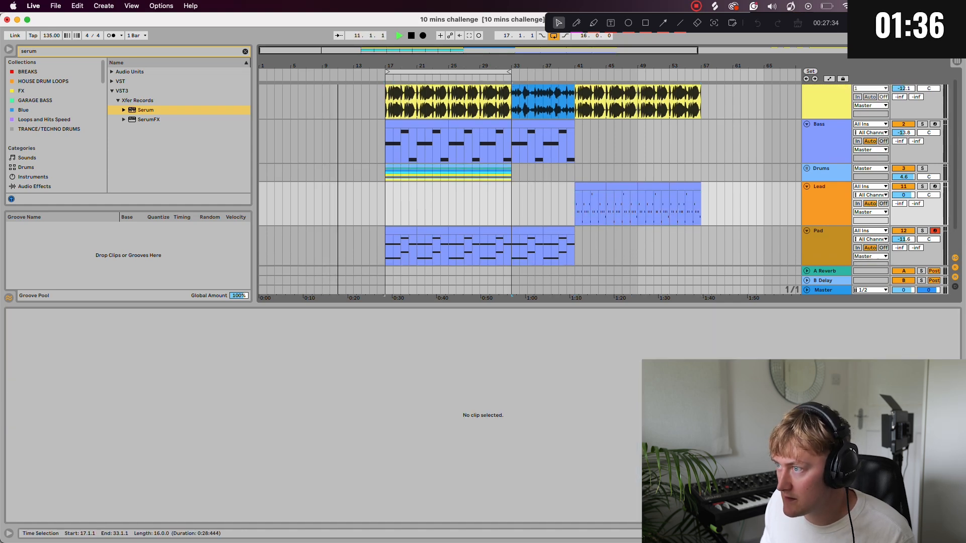
pyautogui.click(453, 167)
pyautogui.press('super+d')
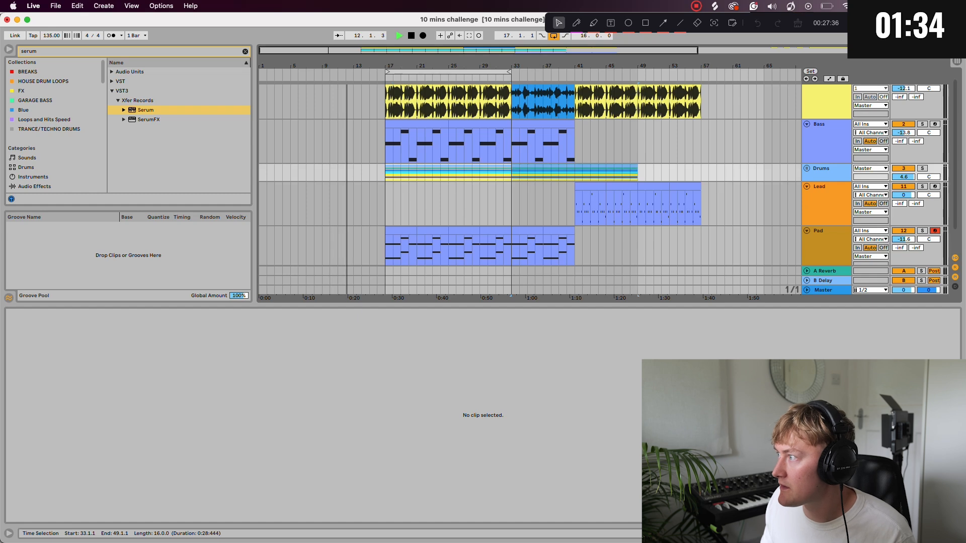
pyautogui.click(807, 169)
pyautogui.scroll(-4, 744, 166)
pyautogui.moveTo(645, 155); pyautogui.dragTo(575, 216)
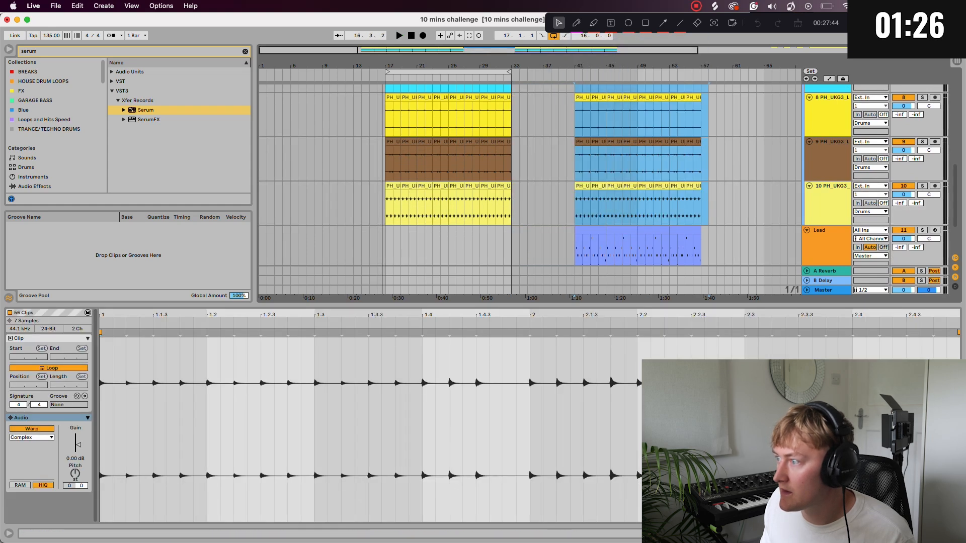
pyautogui.press('super+alt+l')
# Play the arrangement from 31.1.1 and copy a four-bar Pad clip to 49.1.1, duplicating it once to end at 57.1.1
pyautogui.press('space')
pyautogui.click(495, 98)
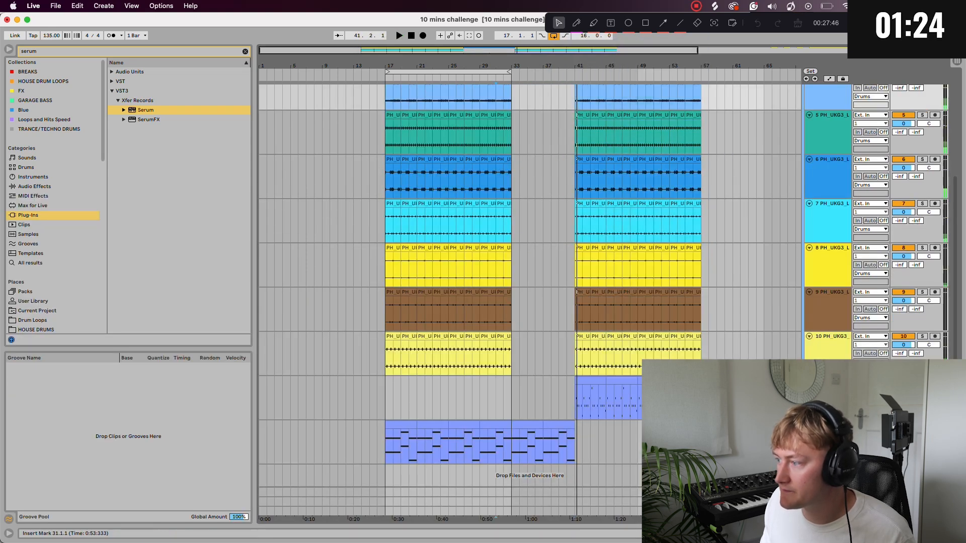
pyautogui.press('space')
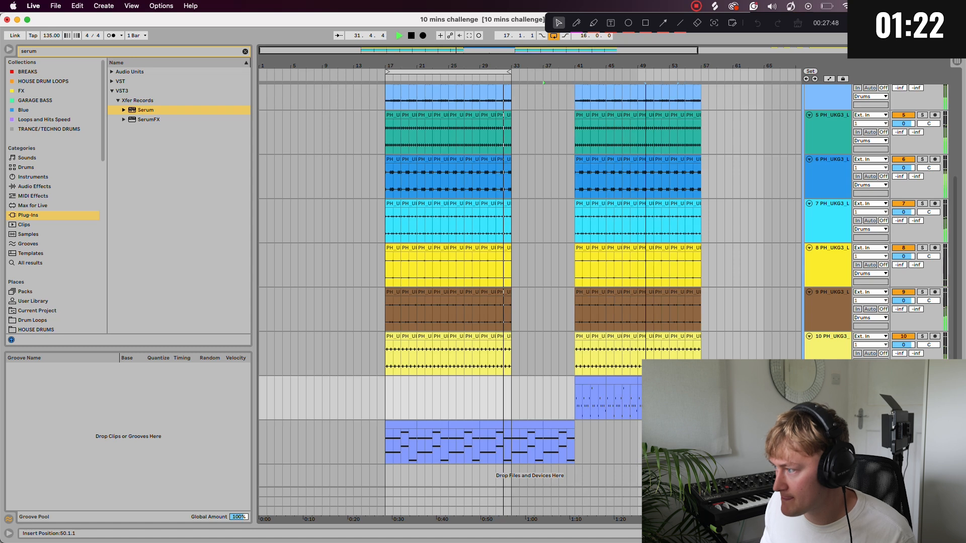
pyautogui.moveTo(658, 403); pyautogui.dragTo(651, 425)
pyautogui.press('super+d')
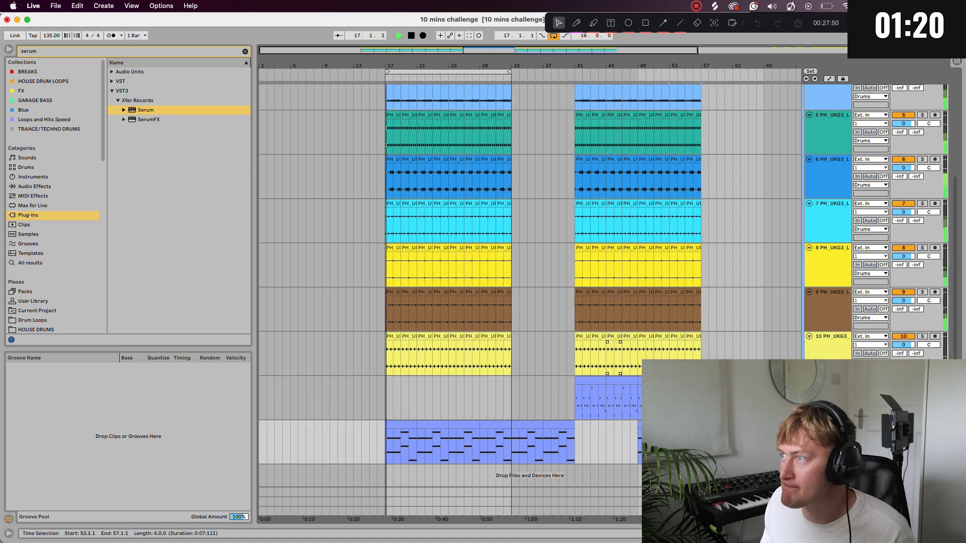
pyautogui.press('space')
# Play the vintage vocal section from 34.1.1 and lower the Bass track's volume to -16.5 dB
pyautogui.scroll(5, 528, 286)
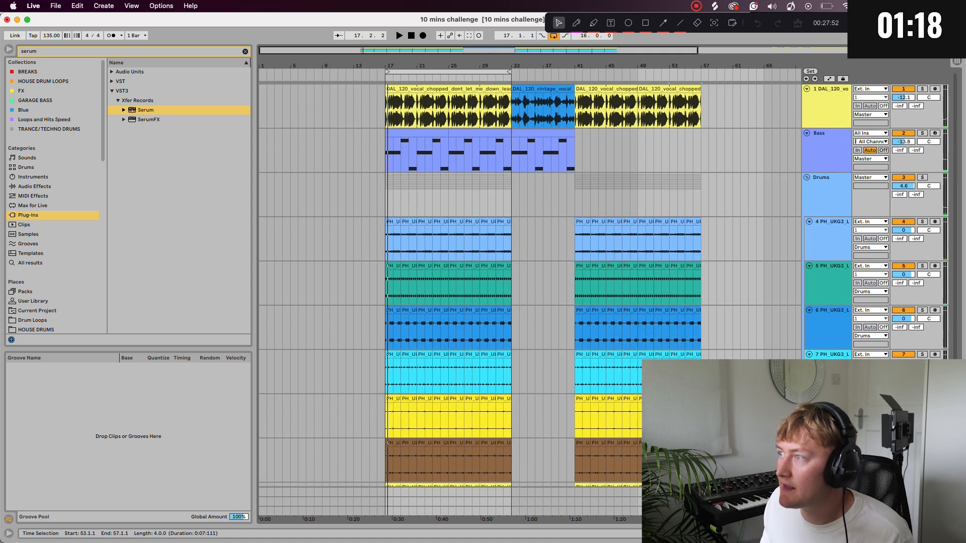
pyautogui.click(505, 151)
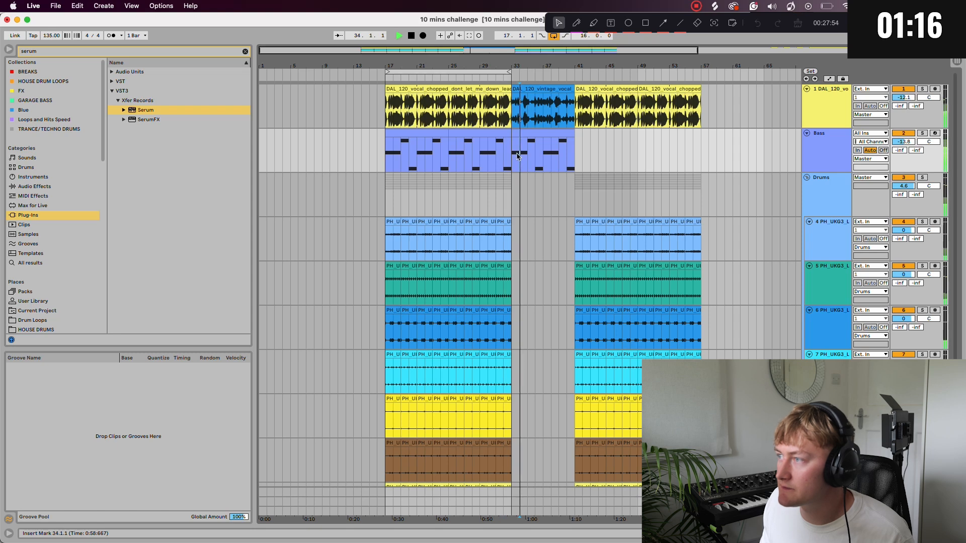
pyautogui.moveTo(904, 142); pyautogui.dragTo(904, 148)
pyautogui.scroll(-1, 528, 287)
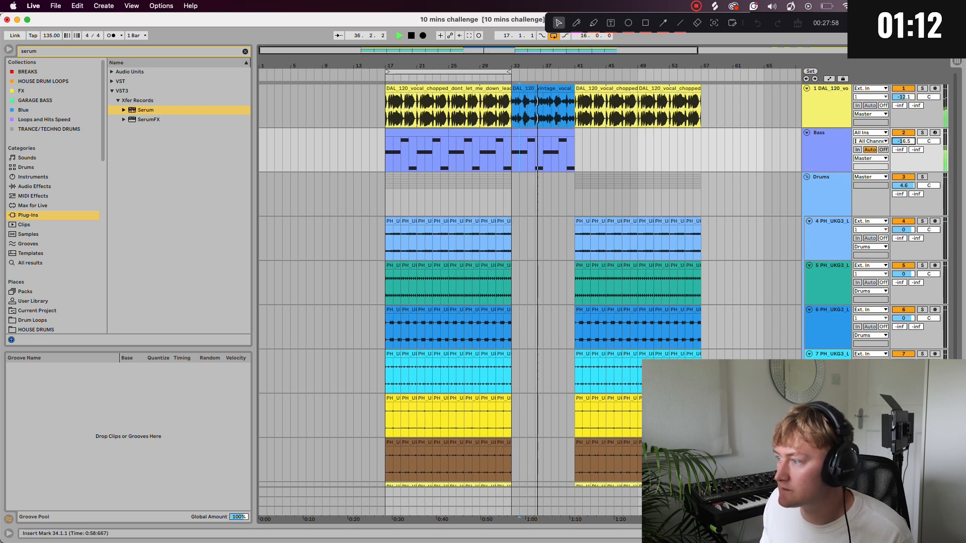
# Stop playback and duplicate the Bass clip at 33.1.1 twice so the bassline continues to 57.1.1
pyautogui.scroll(-5, 597, 241)
pyautogui.press('space')
pyautogui.scroll(4, 597, 242)
pyautogui.scroll(-5, 597, 242)
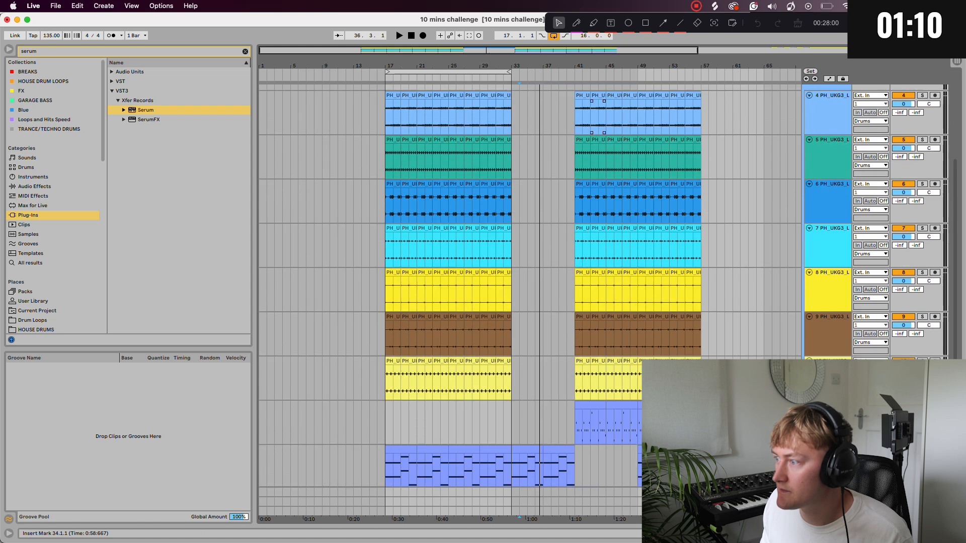
pyautogui.scroll(5, 598, 242)
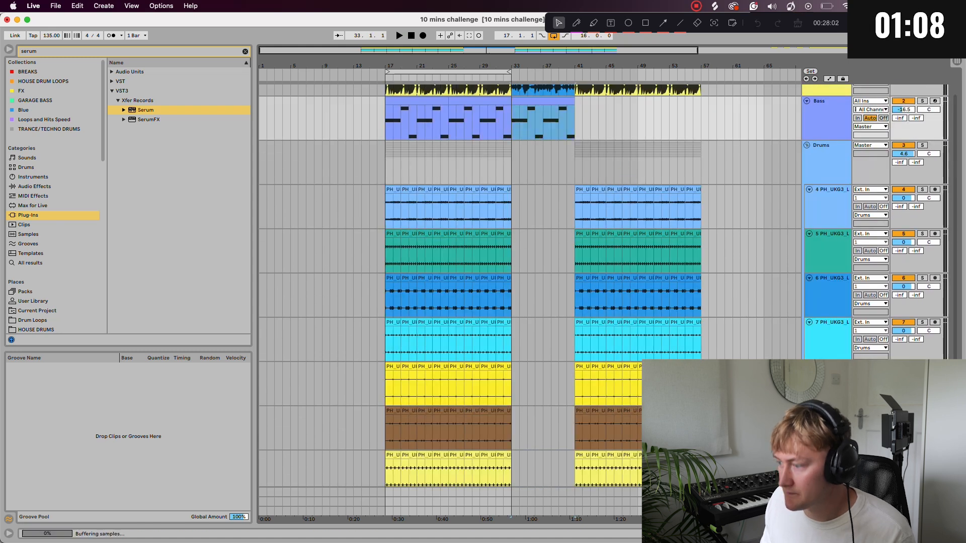
pyautogui.press('super+d')
pyautogui.press('super+d')
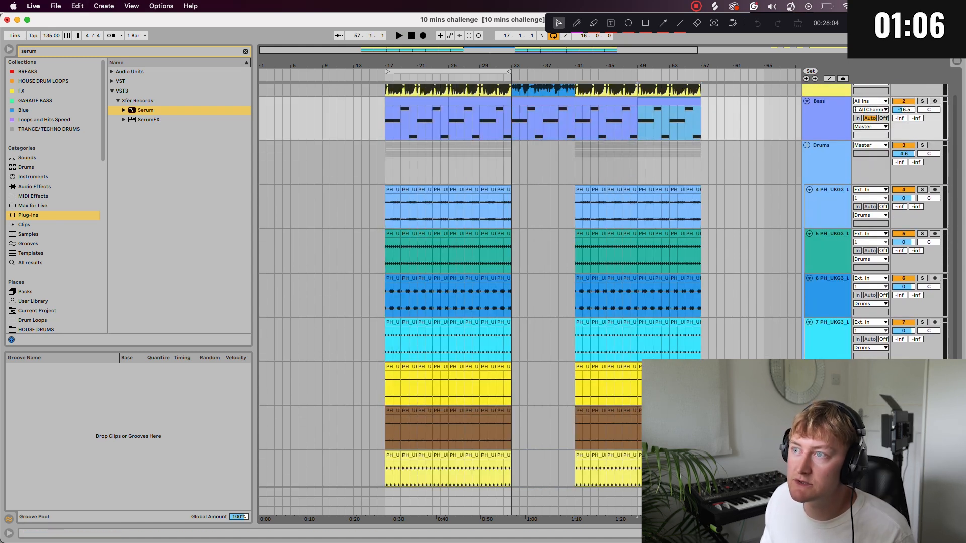
# Clear the browser search and audition the atmosphere samples in the FX folder of the UK GARAGE VOL 3 pack
pyautogui.click(245, 52)
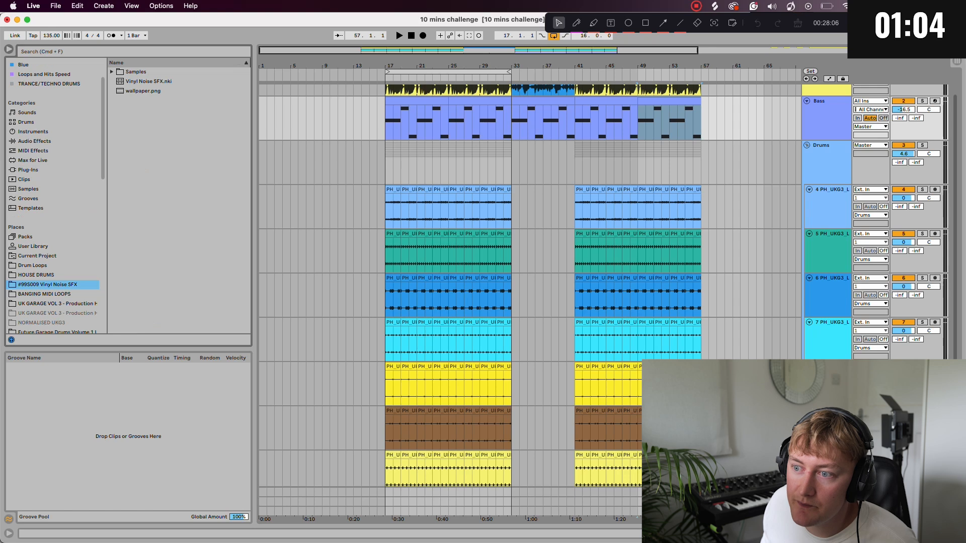
pyautogui.click(57, 304)
pyautogui.click(118, 81)
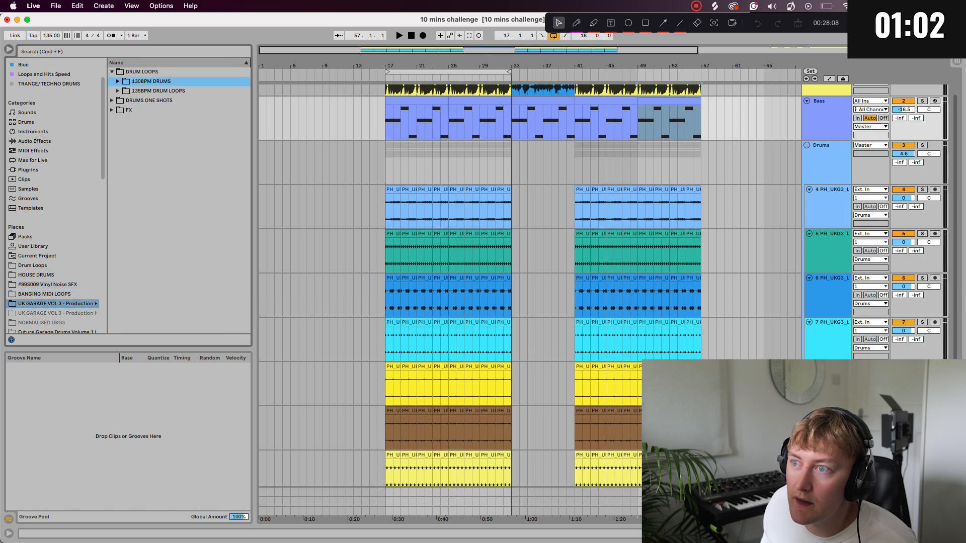
pyautogui.click(112, 110)
pyautogui.click(177, 139)
pyautogui.click(176, 147)
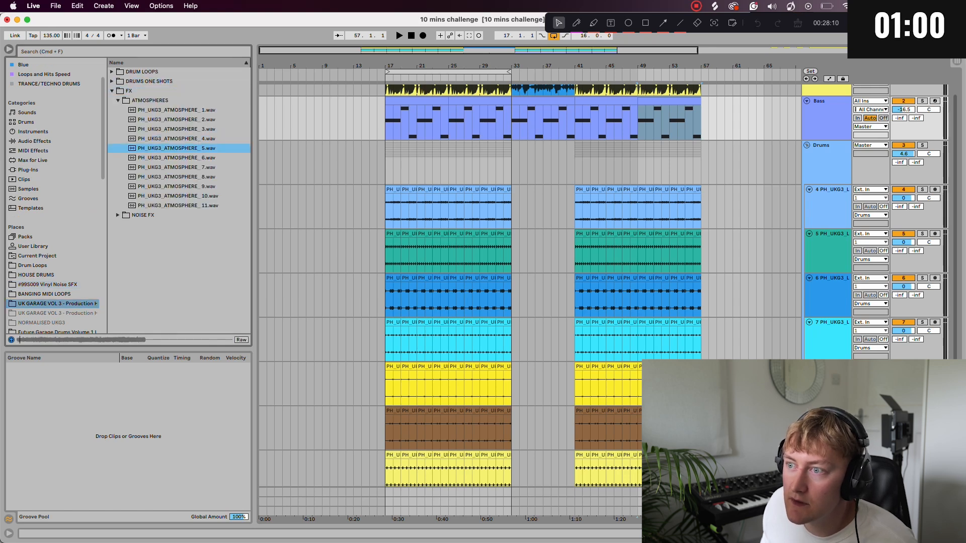
pyautogui.click(176, 186)
# Audition PH_UKG3_FX_8, 9, 4 and 3 from the pack's NOISE FX folder
pyautogui.click(118, 215)
pyautogui.click(162, 187)
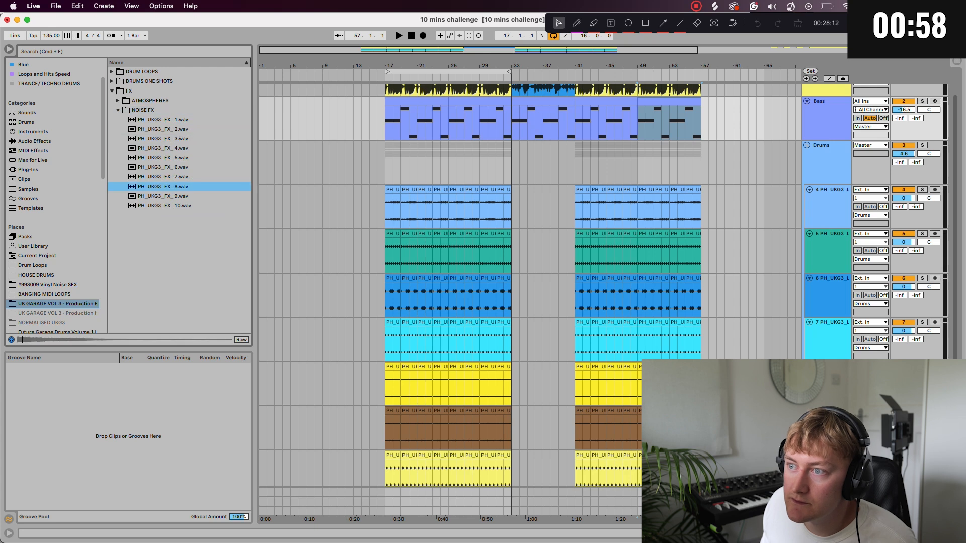
pyautogui.click(163, 196)
pyautogui.click(162, 148)
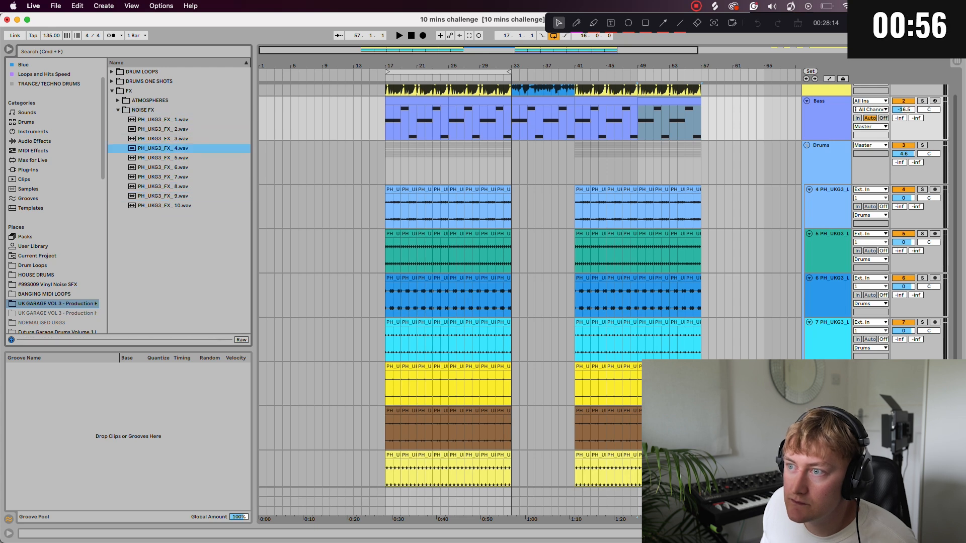
pyautogui.click(163, 139)
# Insert an audio track below the Pad track and place PH_UKG3_FX_3.wav on it at 41.1.1, leaving 37.1.1 to 41.1.1 empty
pyautogui.scroll(-5, 614, 352)
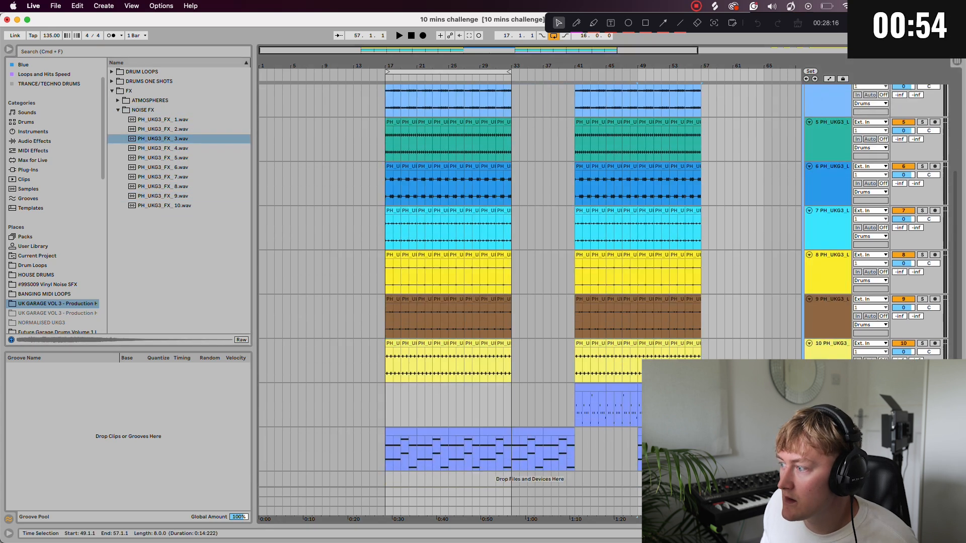
pyautogui.rightClick(833, 433)
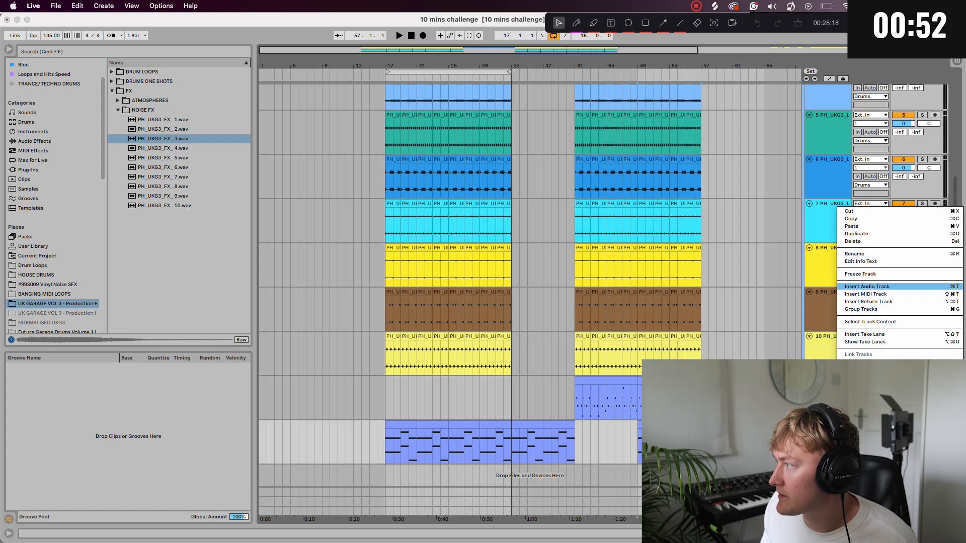
pyautogui.click(860, 287)
pyautogui.moveTo(163, 139); pyautogui.dragTo(554, 463)
pyautogui.press('Delete')
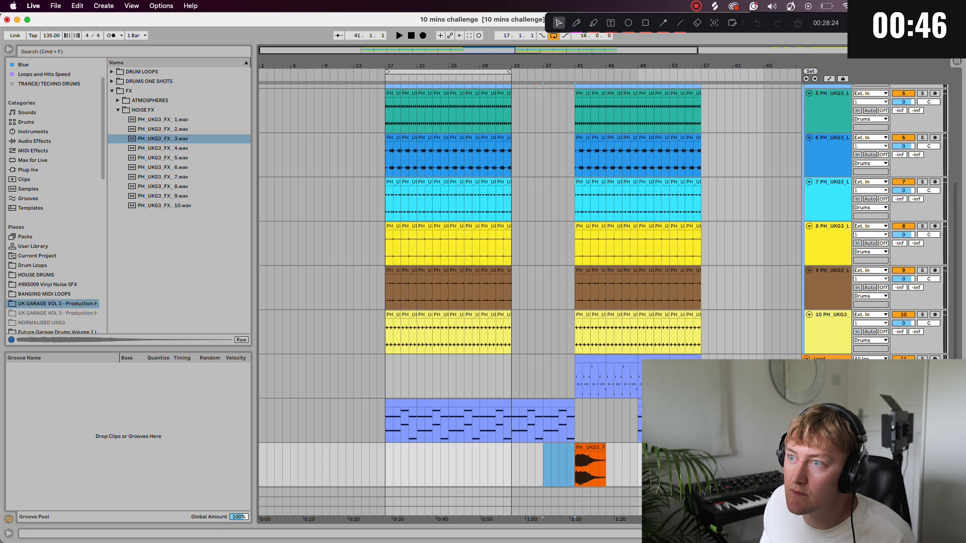
# Place PH_UKG3_FX_2.wav reversed at 37.1.1 on the new effects track and lower that track's volume
pyautogui.click(162, 130)
pyautogui.moveTo(163, 130); pyautogui.dragTo(544, 465)
pyautogui.press('r')
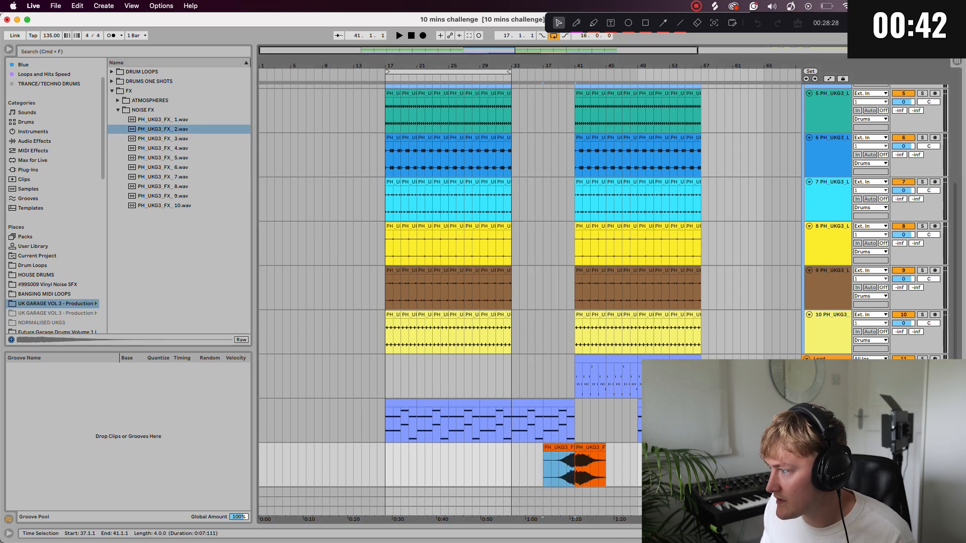
pyautogui.moveTo(904, 457); pyautogui.dragTo(903, 469)
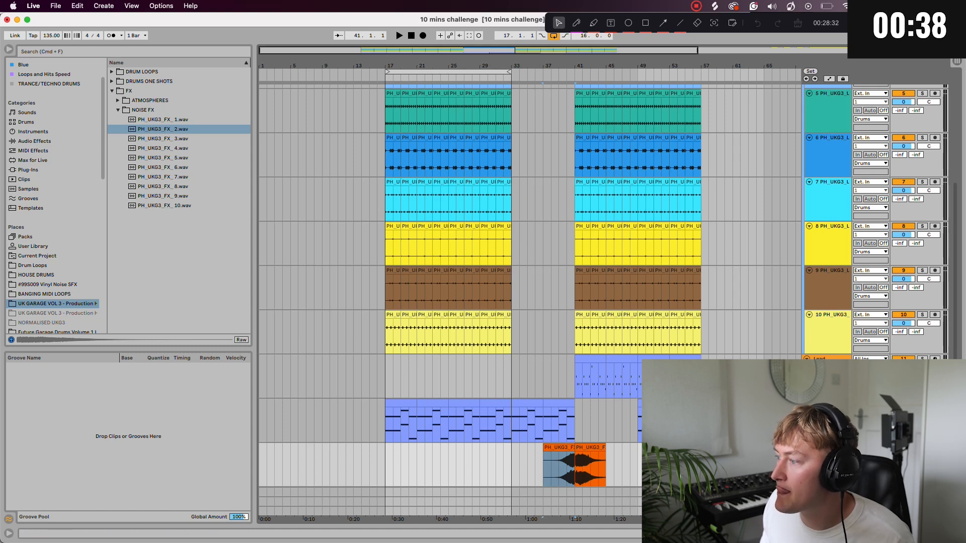
# Play the transition from 40.3.3 and replace the effect clip at 41.1.1 with a duplicate of the PH_UKG3_FX_2 clip
pyautogui.scroll(10, 585, 465)
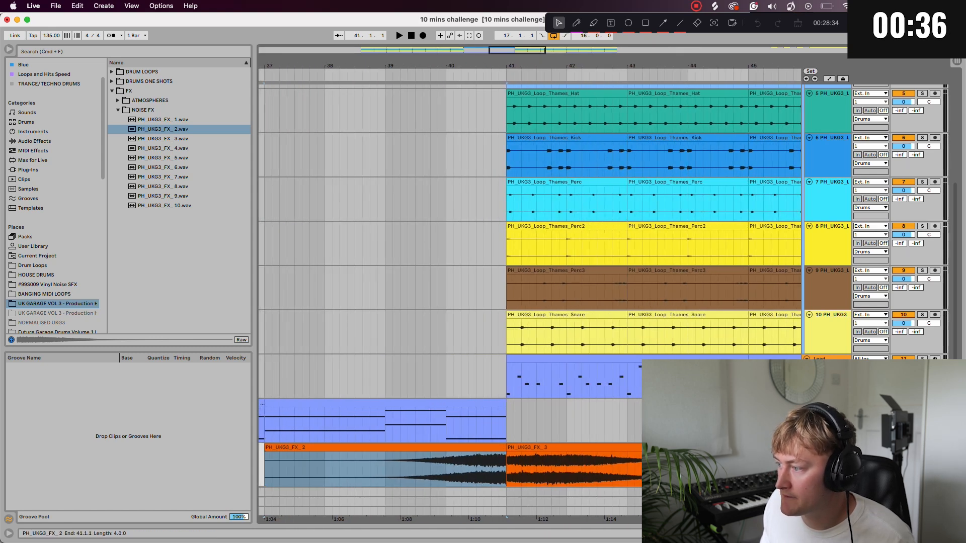
pyautogui.moveTo(508, 447)
pyautogui.mouseDown()
pyautogui.moveTo(559, 447)
pyautogui.moveTo(522, 448)
pyautogui.mouseUp()
pyautogui.click(484, 465)
pyautogui.press('space')
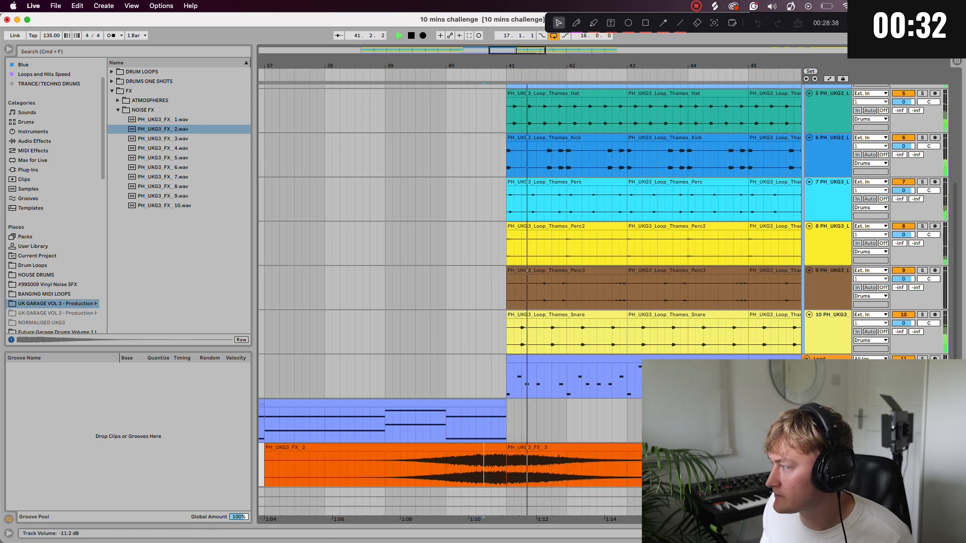
pyautogui.press('space')
pyautogui.press('space')
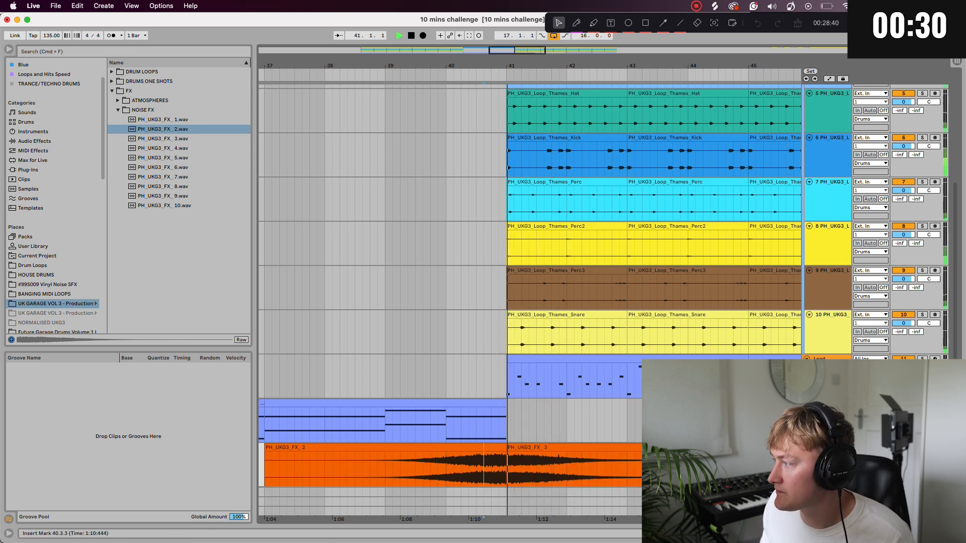
pyautogui.press('space')
pyautogui.click(477, 447)
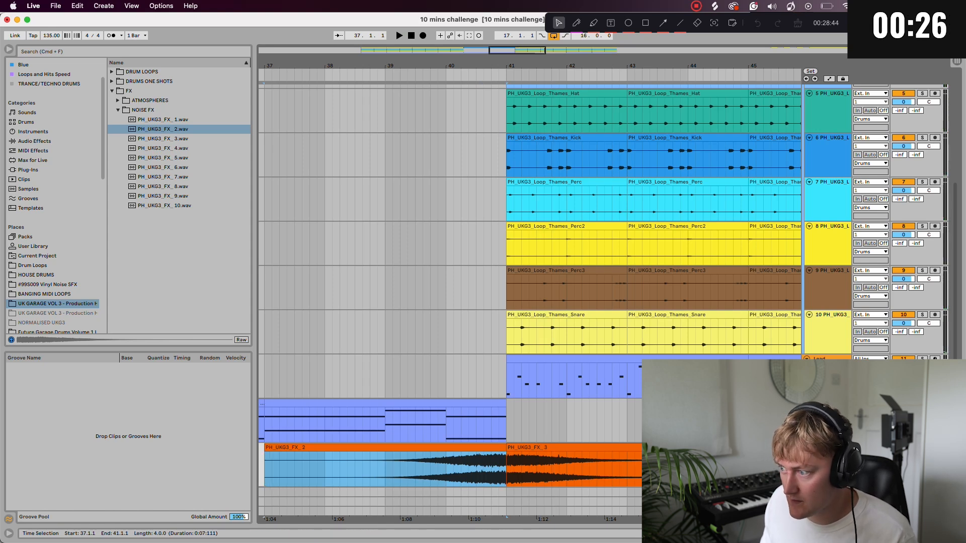
pyautogui.press('super+d')
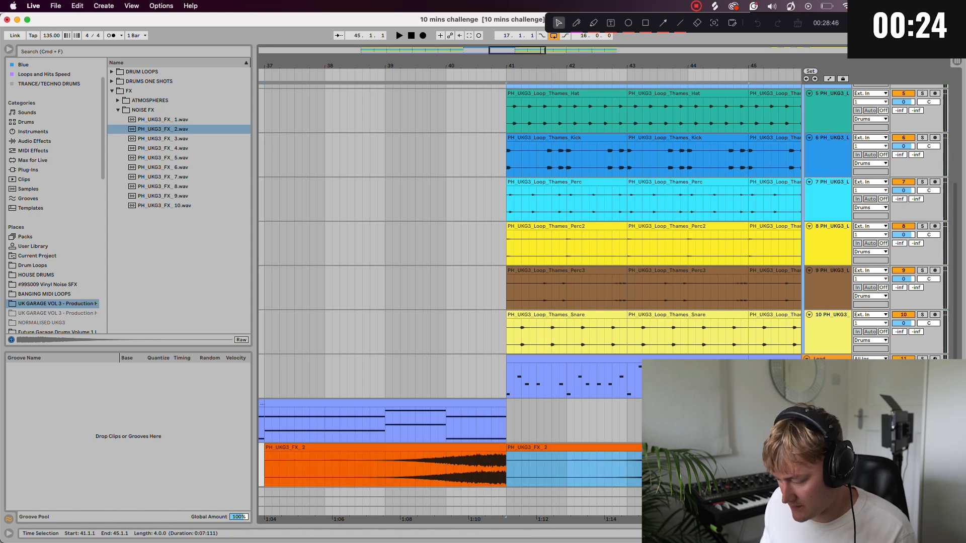
# Insert a MIDI track below the Lead track and load the Serum VST3 instrument on it
pyautogui.rightClick(835, 144)
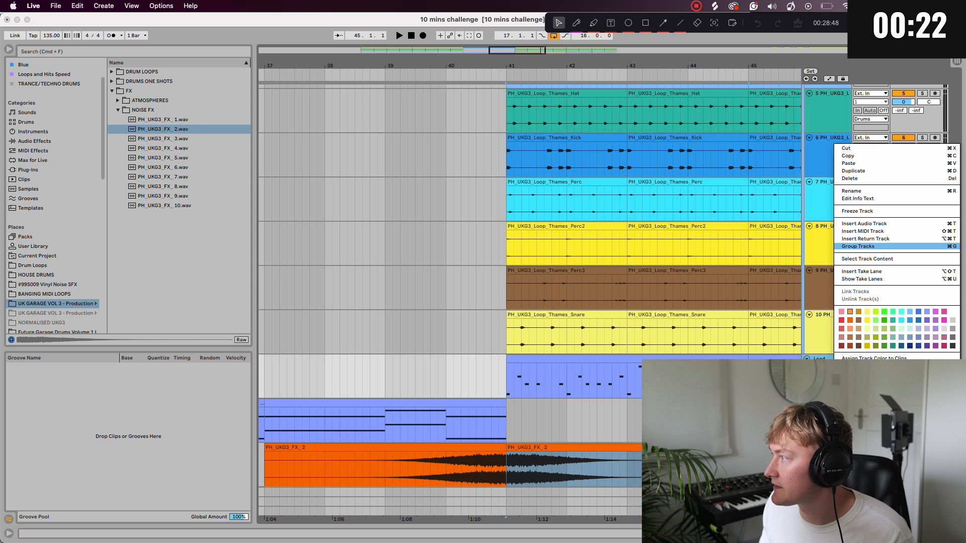
pyautogui.click(863, 231)
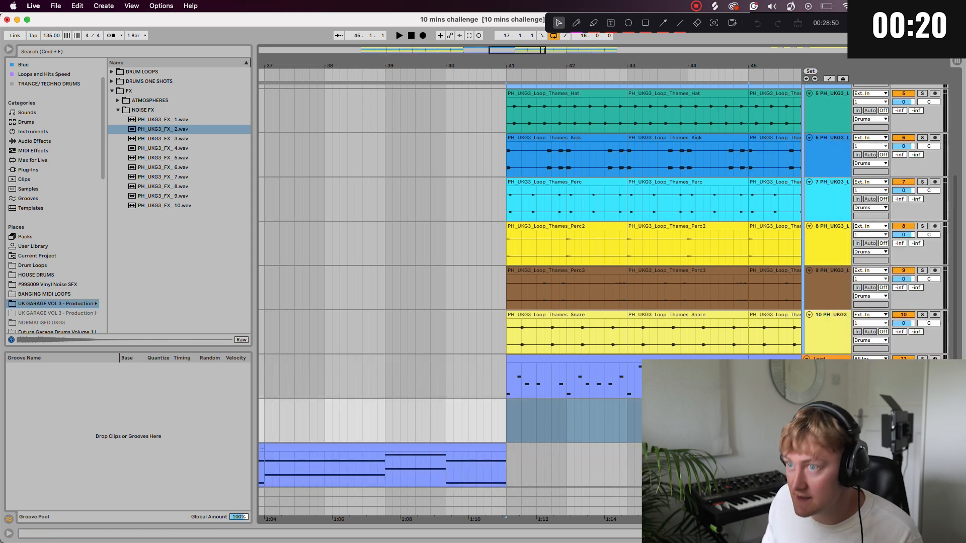
pyautogui.press('super+f')
pyautogui.write('serum')
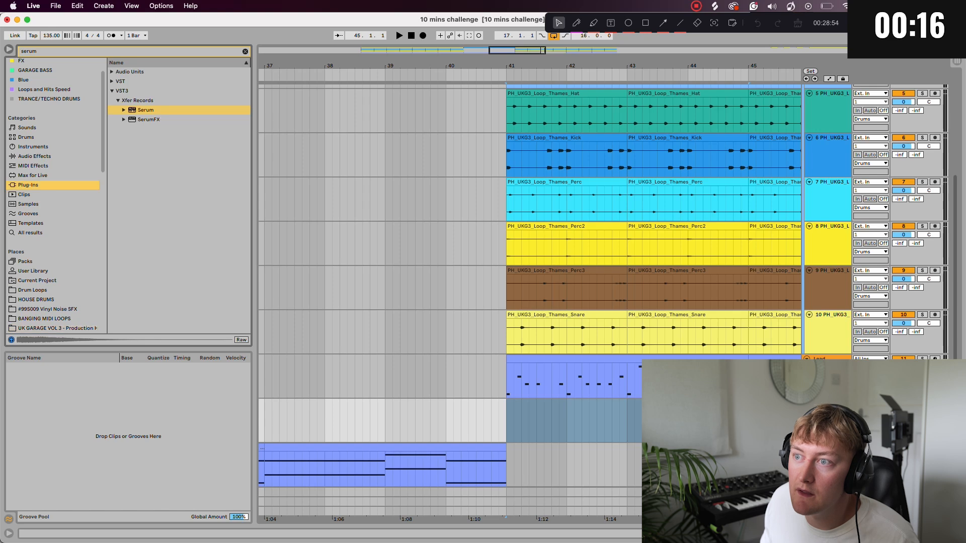
pyautogui.press('Return')
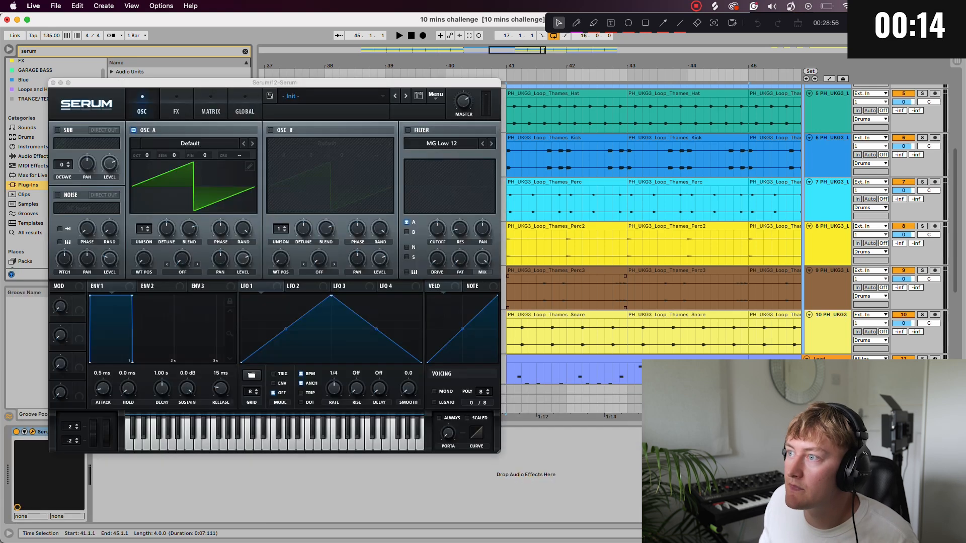
# Load the Synth- Apricots String 2 preset in Serum from the UK Garage Volume 4 user presets
pyautogui.click(328, 96)
pyautogui.moveTo(334, 219)
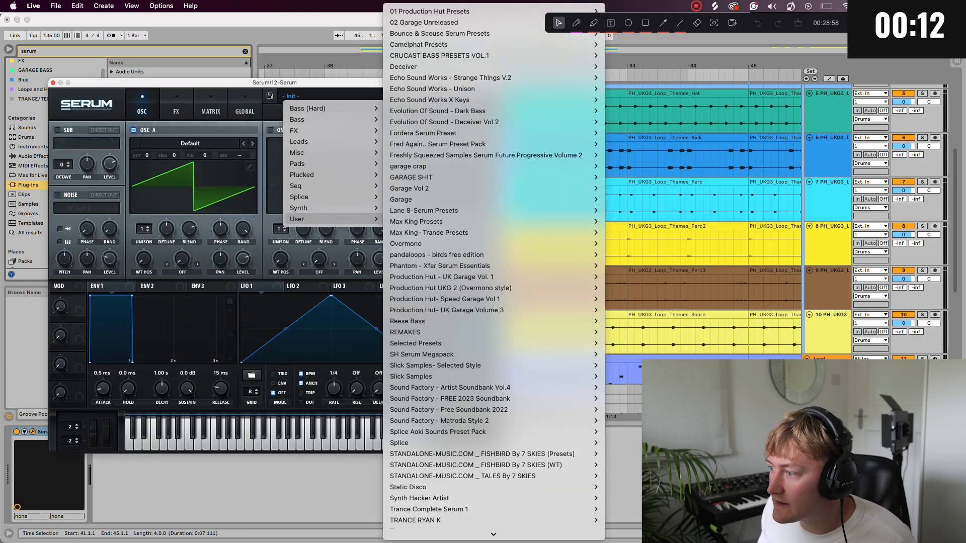
pyautogui.scroll(-5, 493, 423)
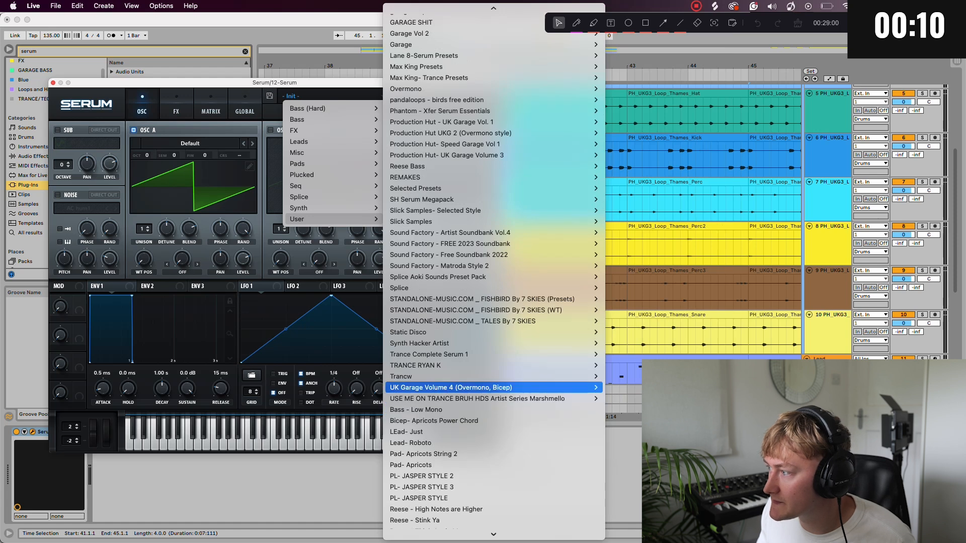
pyautogui.moveTo(493, 377)
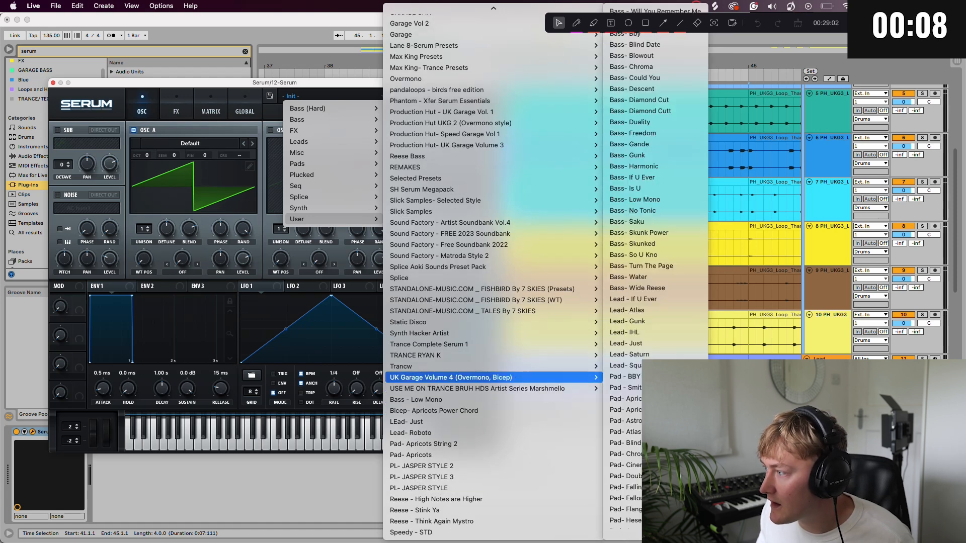
pyautogui.scroll(-5, 624, 433)
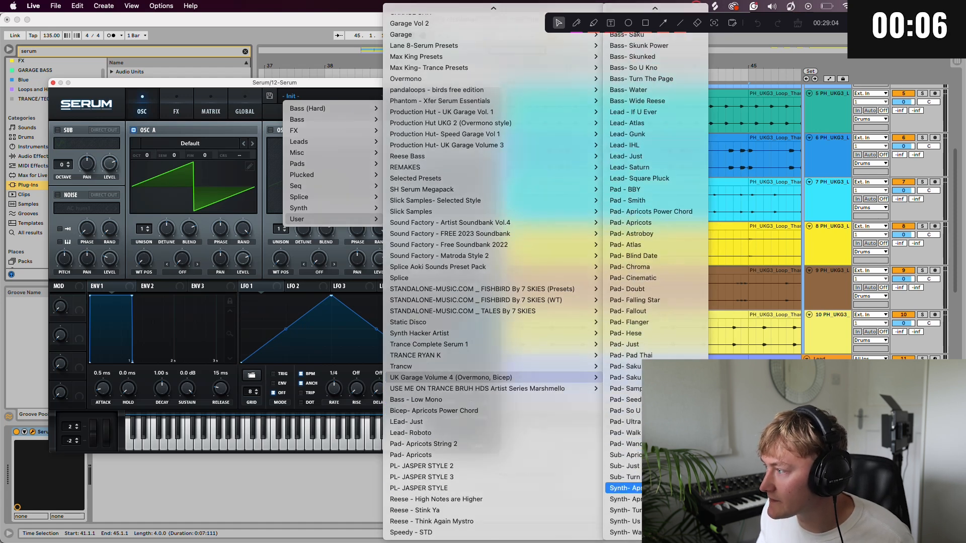
pyautogui.click(624, 488)
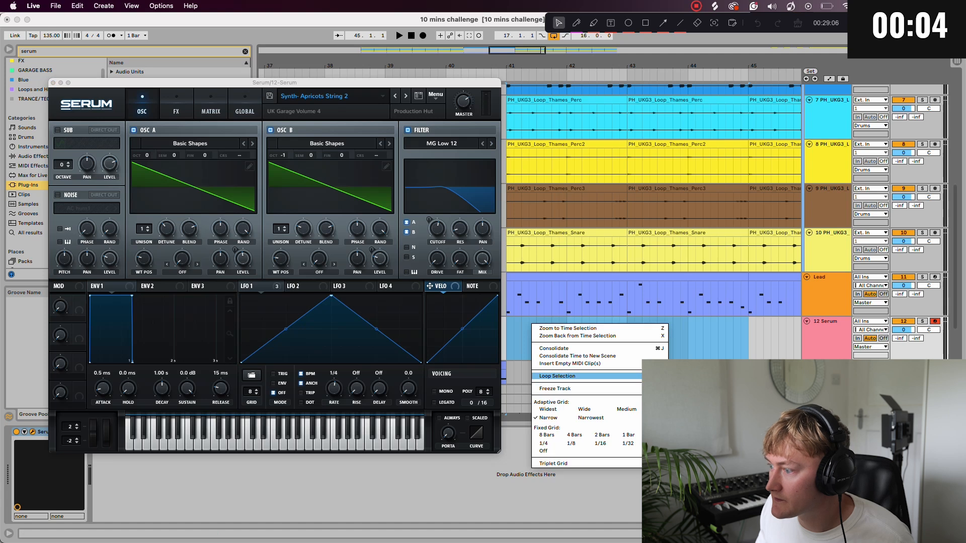
# Insert an empty MIDI clip from 41.1.1 to 45.1.1 on the Serum track and draw a long A#3 note from its start
pyautogui.click(565, 378)
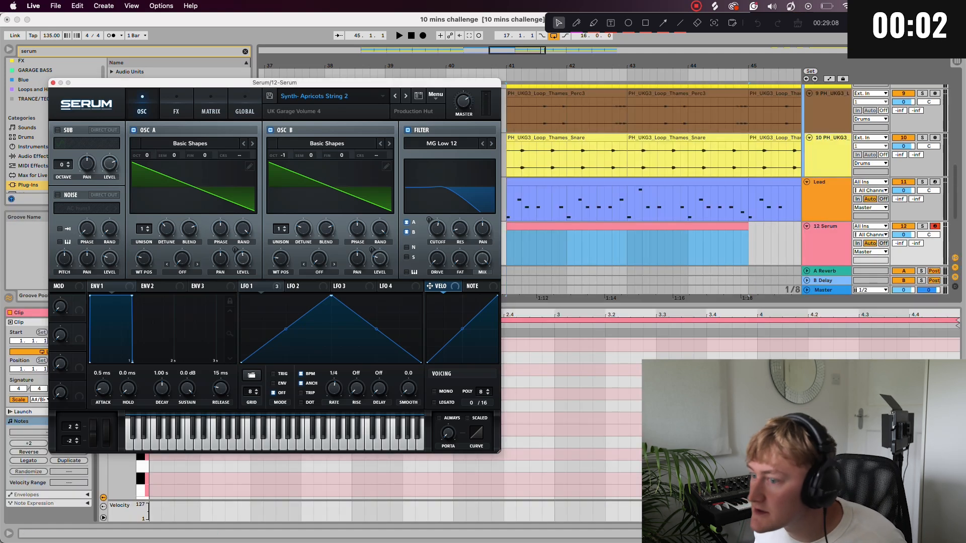
pyautogui.press('super+w')
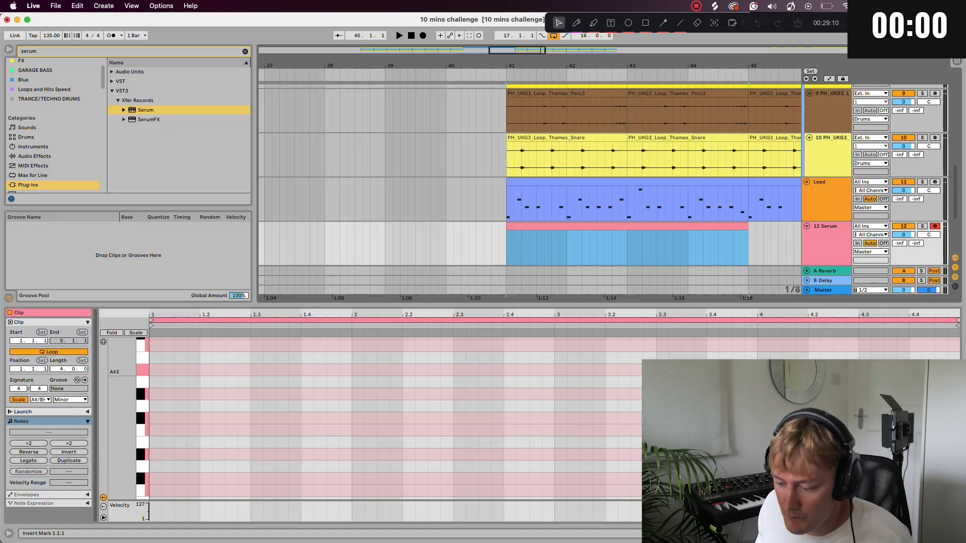
pyautogui.click(123, 405)
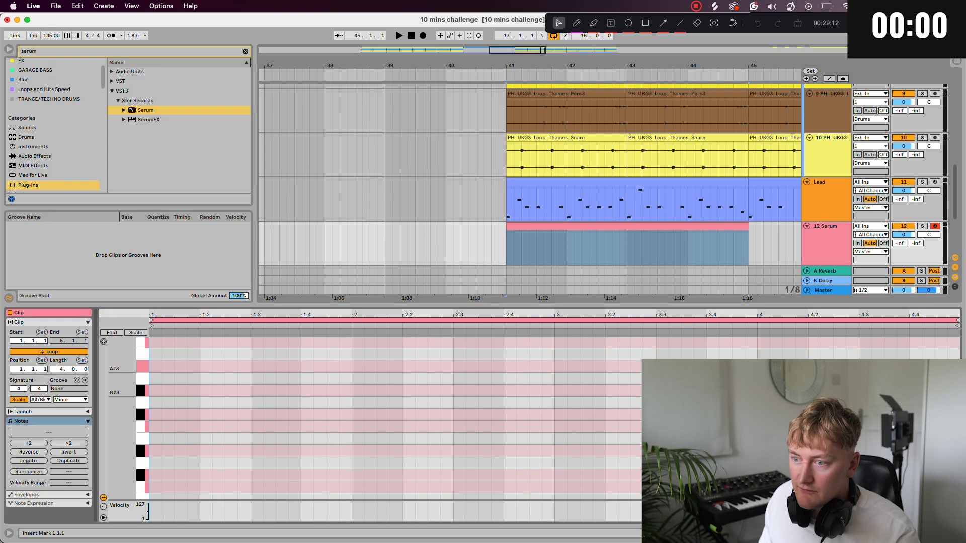
pyautogui.doubleClick(155, 367)
pyautogui.moveTo(160, 367); pyautogui.dragTo(629, 367)
pyautogui.press('space')
pyautogui.moveTo(904, 235)
pyautogui.mouseDown()
pyautogui.moveTo(904, 255)
pyautogui.moveTo(904, 240)
pyautogui.mouseUp()
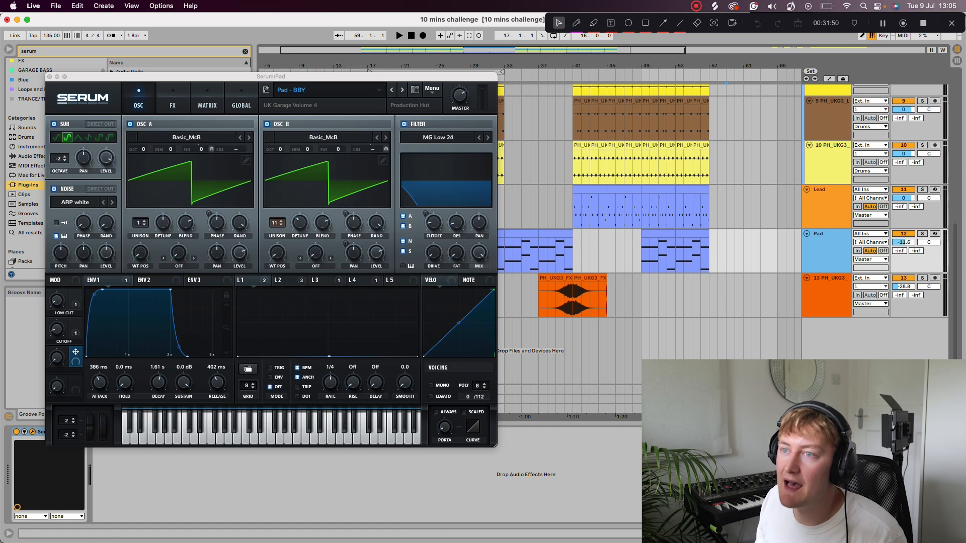
# Play the arrangement from 16.1.1 and adjust the CUTOFF macro in the Pad track's Serum
pyautogui.click(49, 77)
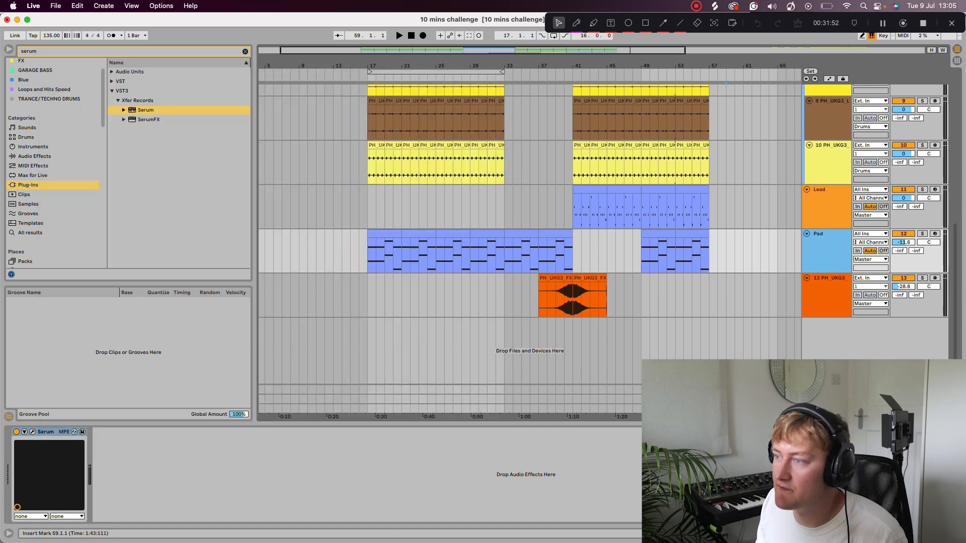
pyautogui.click(825, 252)
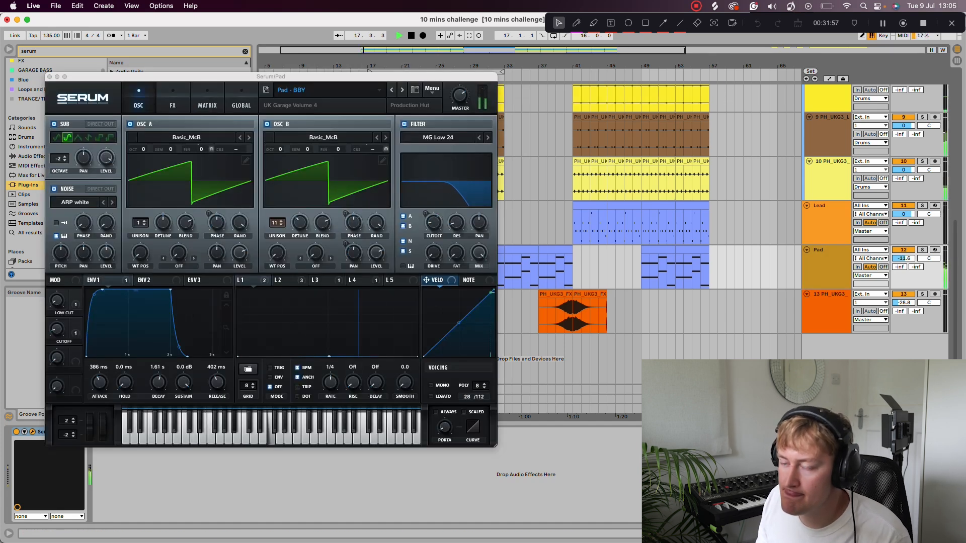
pyautogui.moveTo(57, 330); pyautogui.dragTo(57, 326)
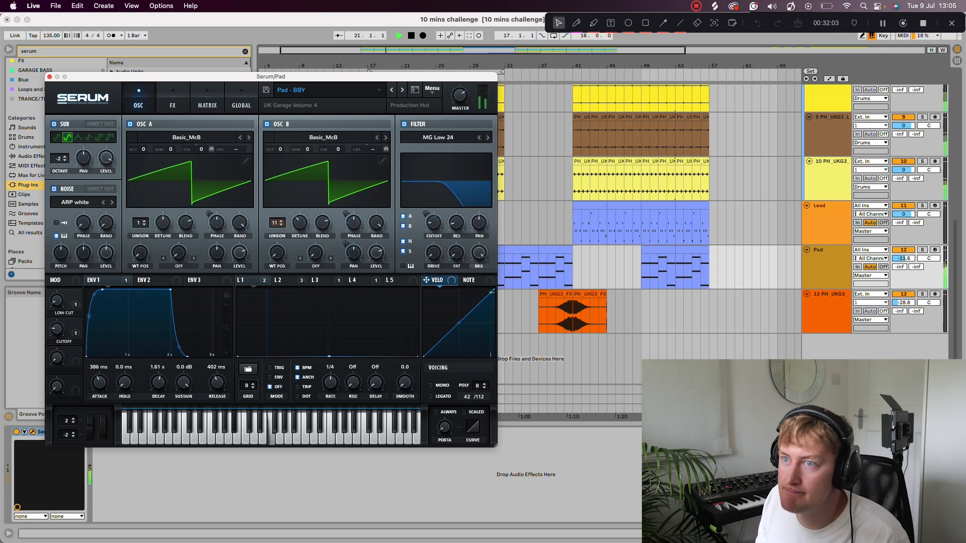
pyautogui.click(49, 77)
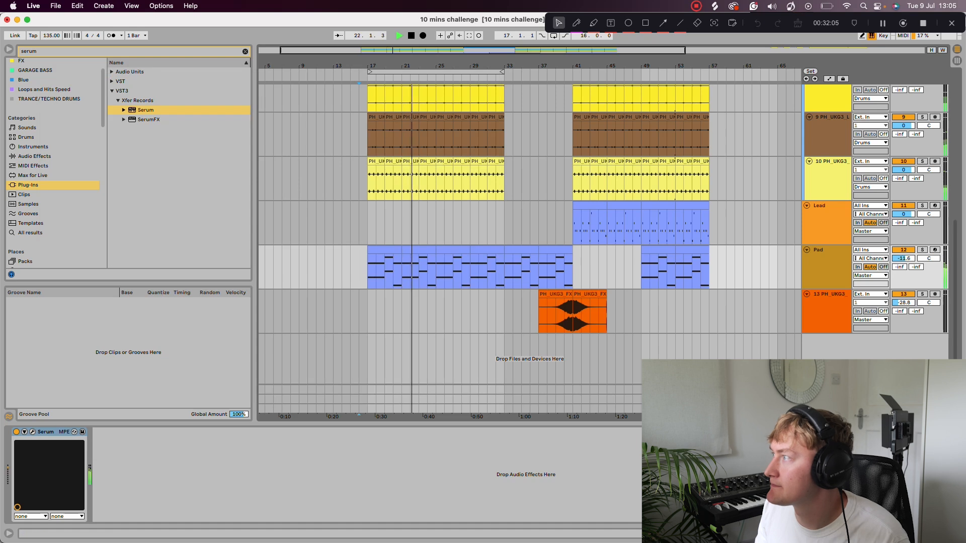
# Show automation and draw a rising Serum CUTOFF curve on the Pad track to 42 % at about bar 33, adding points at about bars 41 and 48
pyautogui.press('a')
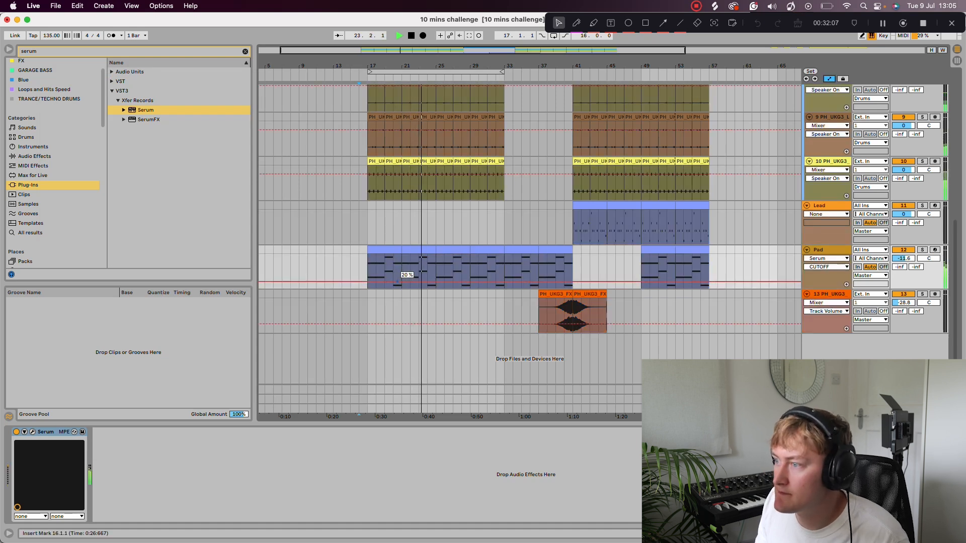
pyautogui.moveTo(428, 282); pyautogui.dragTo(505, 280)
pyautogui.click(487, 276)
pyautogui.click(504, 274)
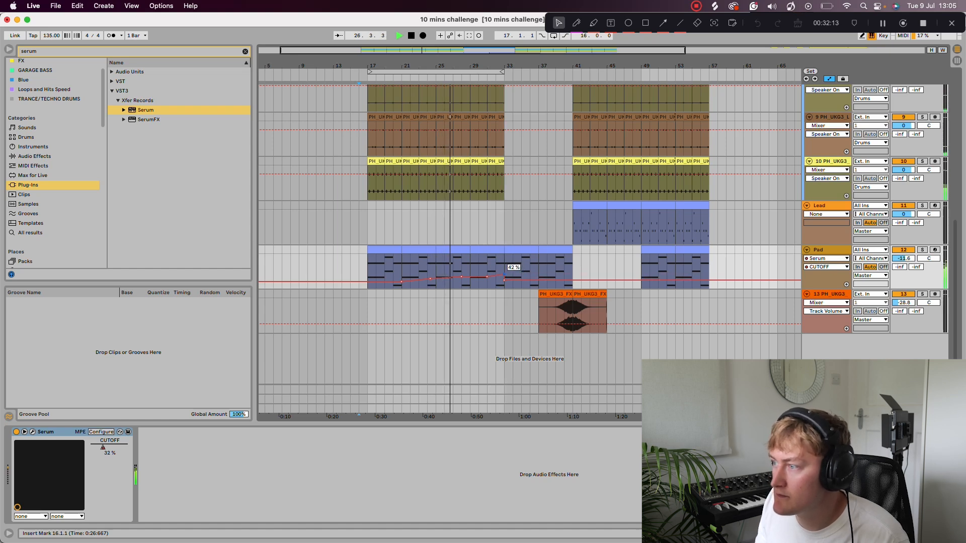
pyautogui.click(573, 276)
pyautogui.click(636, 277)
pyautogui.scroll(10, 636, 276)
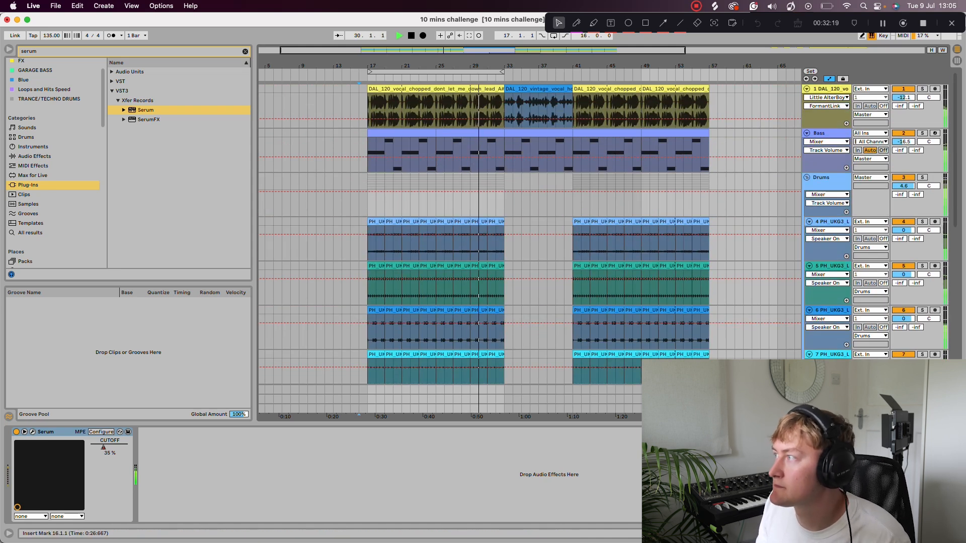
# Listen to the arrangement from about bar 30 to bar 48 while reviewing the vocal, bass, drum, lead and pad tracks
pyautogui.scroll(-5, 599, 276)
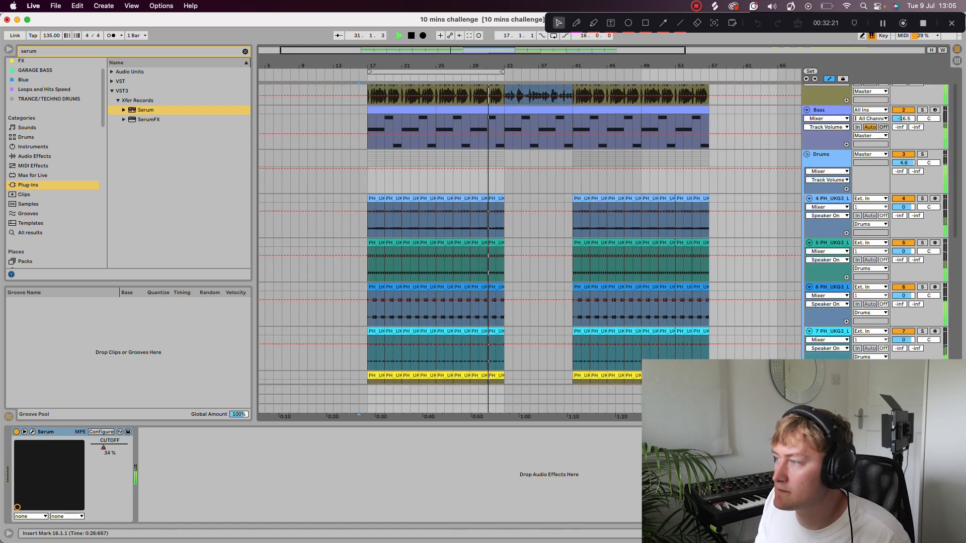
pyautogui.scroll(-5, 613, 302)
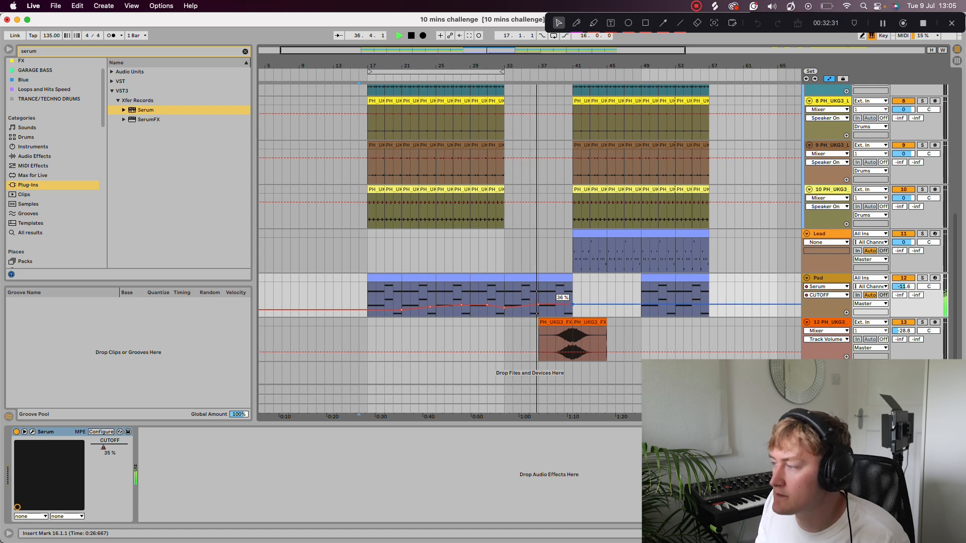
pyautogui.scroll(6, 573, 297)
pyautogui.scroll(-6, 580, 296)
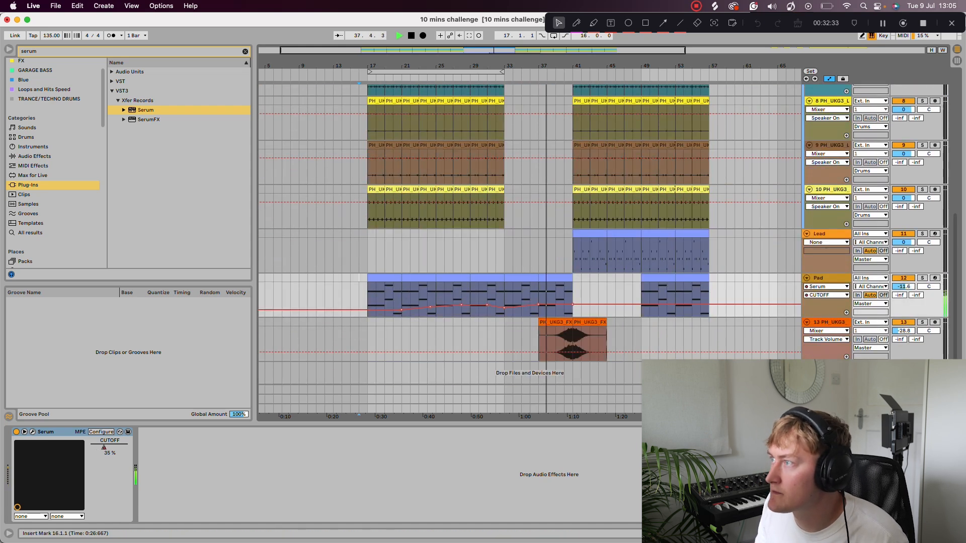
pyautogui.moveTo(573, 66); pyautogui.dragTo(549, 66)
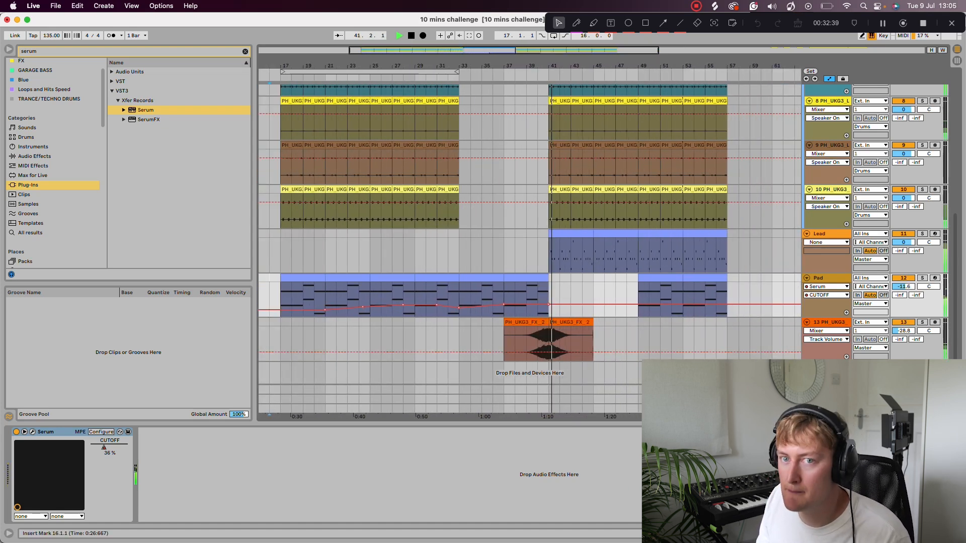
pyautogui.scroll(1, 654, 302)
pyautogui.scroll(10, 627, 262)
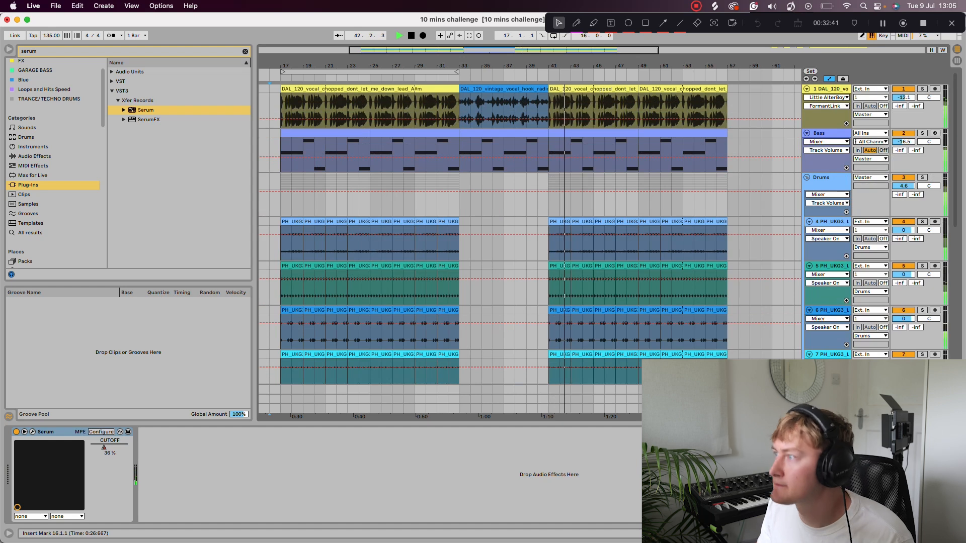
pyautogui.scroll(-5, 627, 262)
pyautogui.scroll(-5, 604, 249)
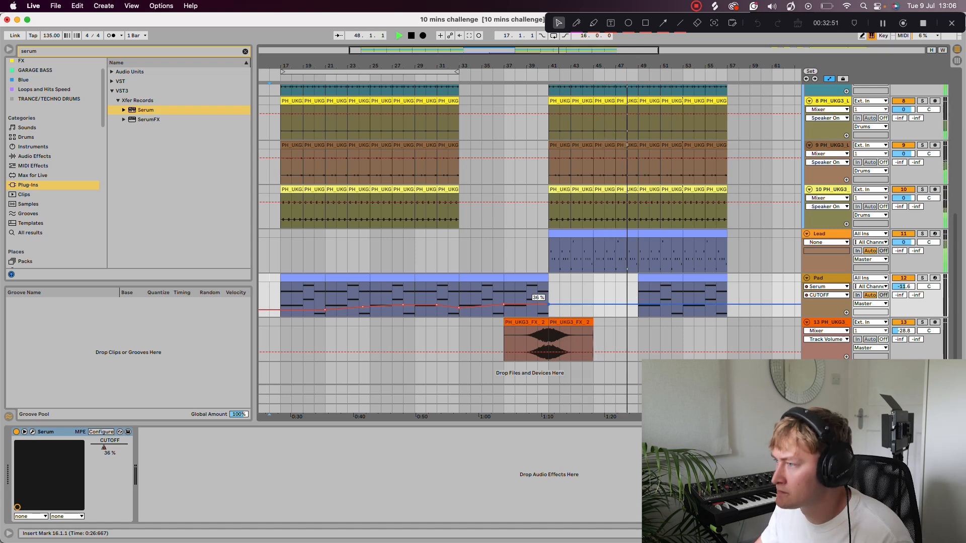
pyautogui.scroll(6, 548, 304)
# Shape the Pad track's Serum CUTOFF automation with a dip at bar 49, a slight rise near bar 53 and a lower point near bar 57
pyautogui.scroll(-5, 548, 303)
pyautogui.scroll(-2, 642, 293)
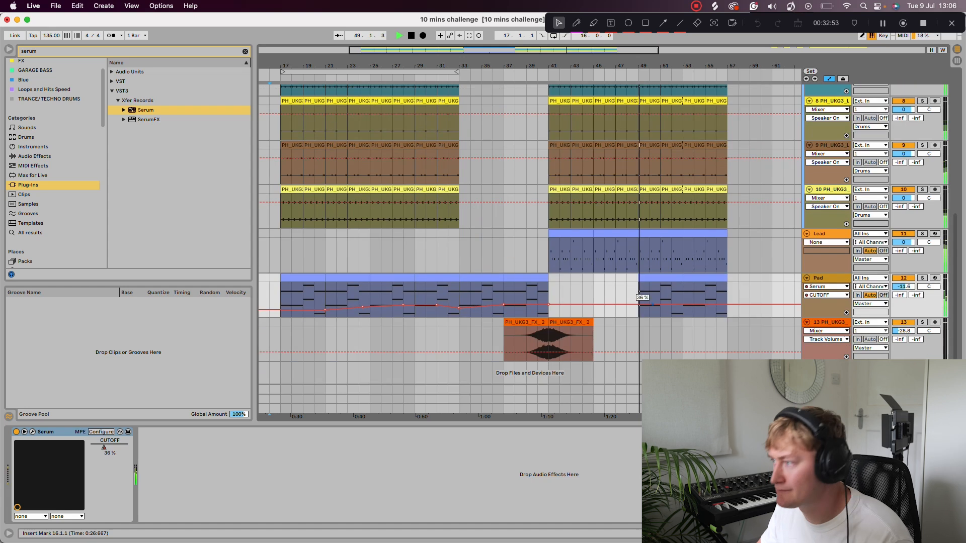
pyautogui.moveTo(638, 304); pyautogui.dragTo(687, 306)
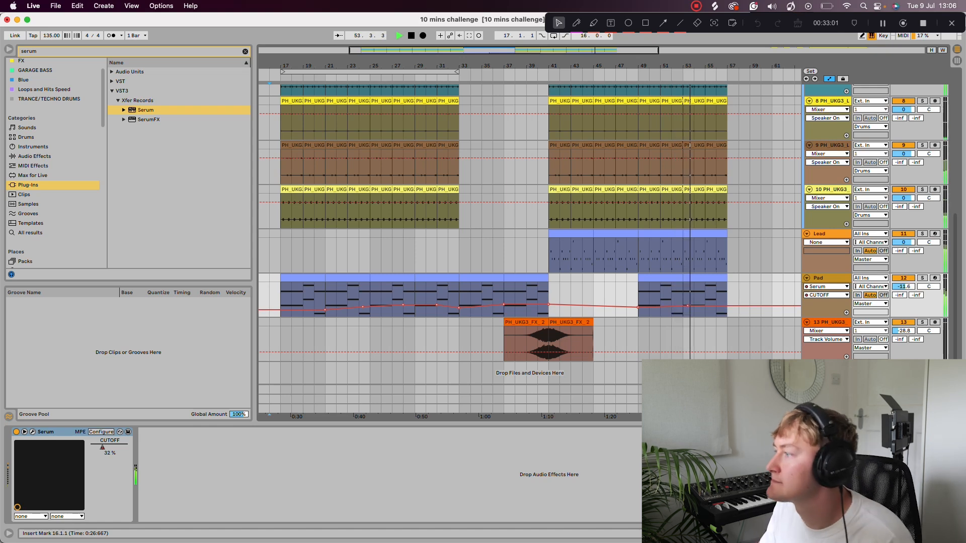
pyautogui.moveTo(730, 306); pyautogui.dragTo(730, 307)
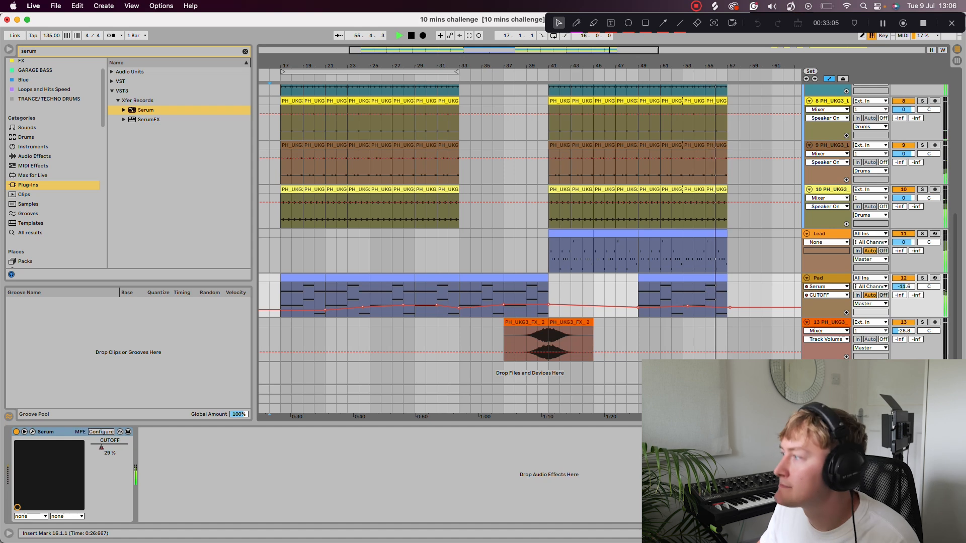
pyautogui.scroll(10, 726, 280)
pyautogui.press('space')
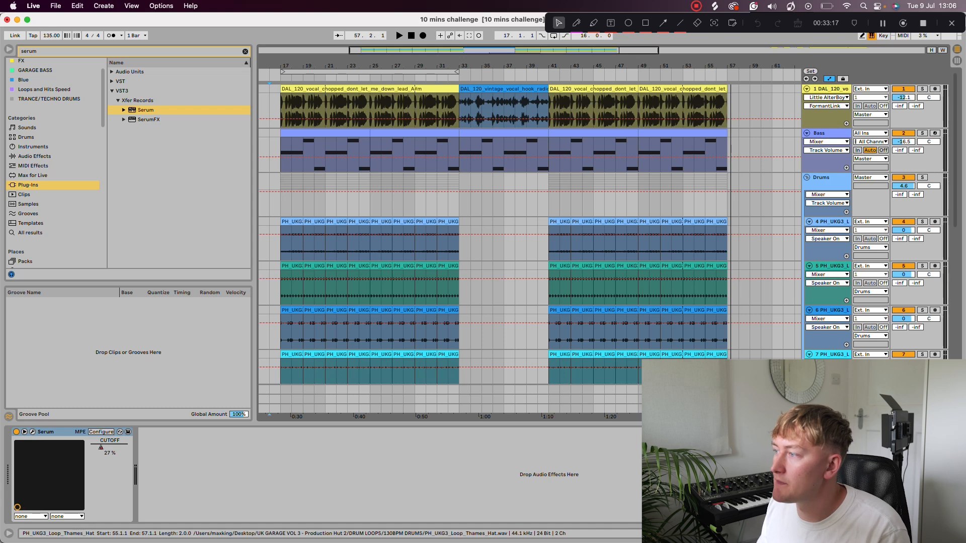
# Ramp the Pad track's CUTOFF automation up steeply from bar 37 to bar 41, keeping the lower point at bar 41 for an abrupt drop
pyautogui.scroll(-10, 727, 277)
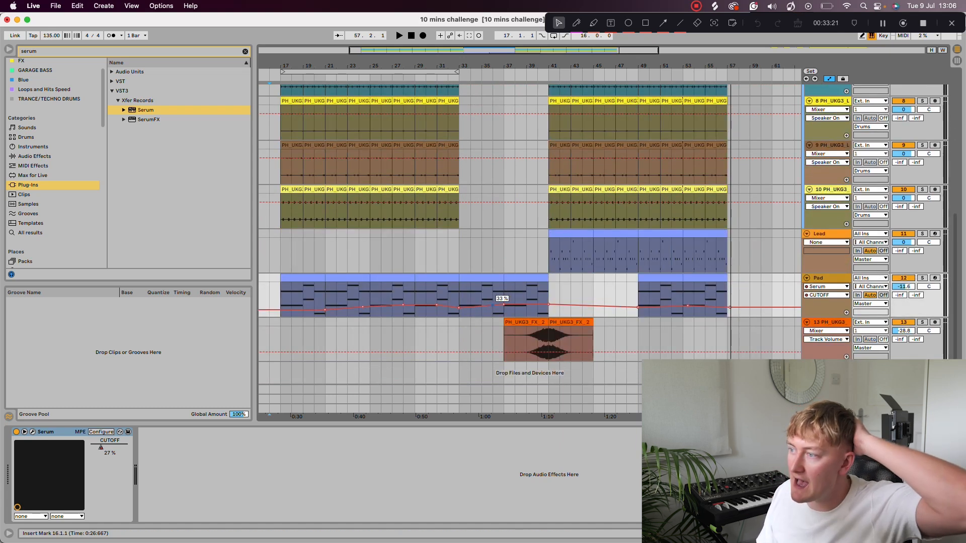
pyautogui.click(520, 303)
pyautogui.press('space')
pyautogui.moveTo(520, 304); pyautogui.dragTo(548, 290)
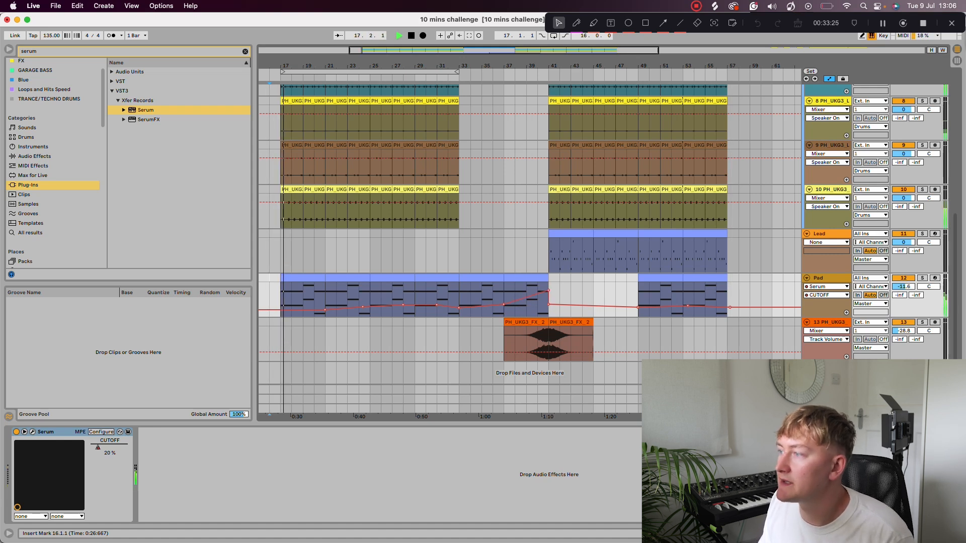
pyautogui.press('space')
pyautogui.scroll(6, 579, 203)
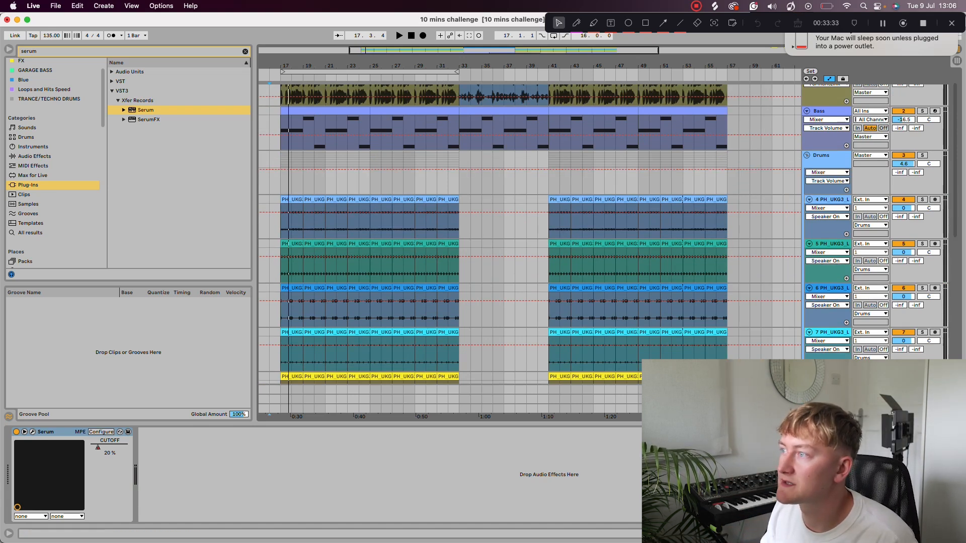
pyautogui.scroll(-6, 523, 248)
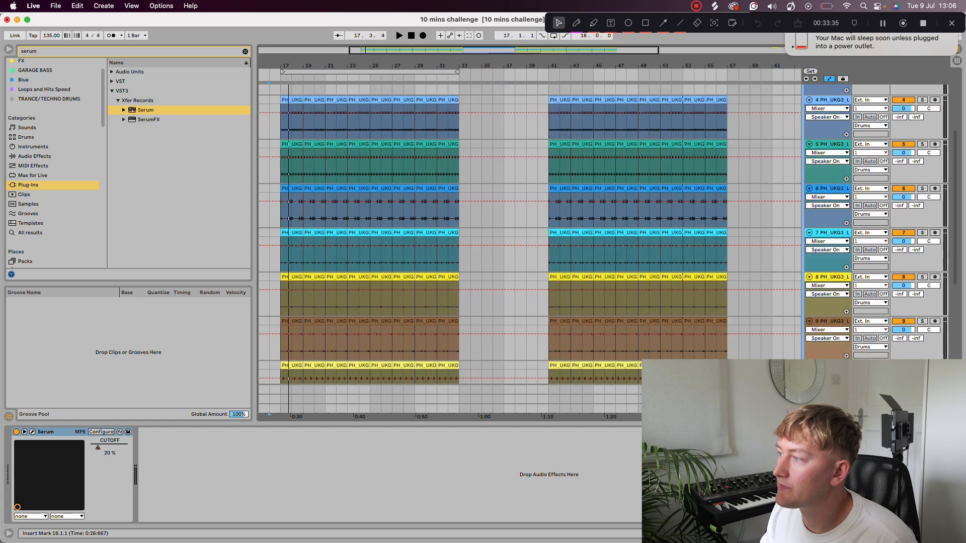
pyautogui.scroll(1, 523, 248)
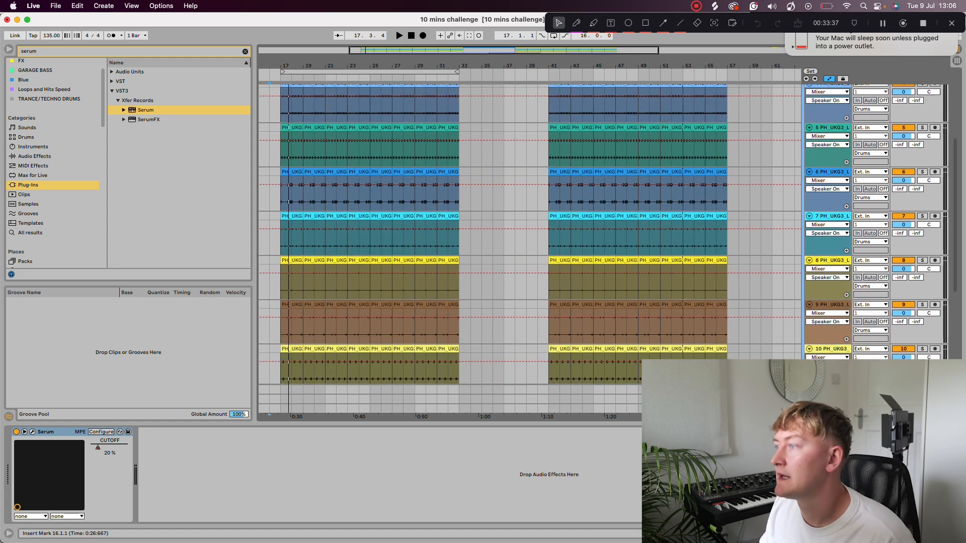